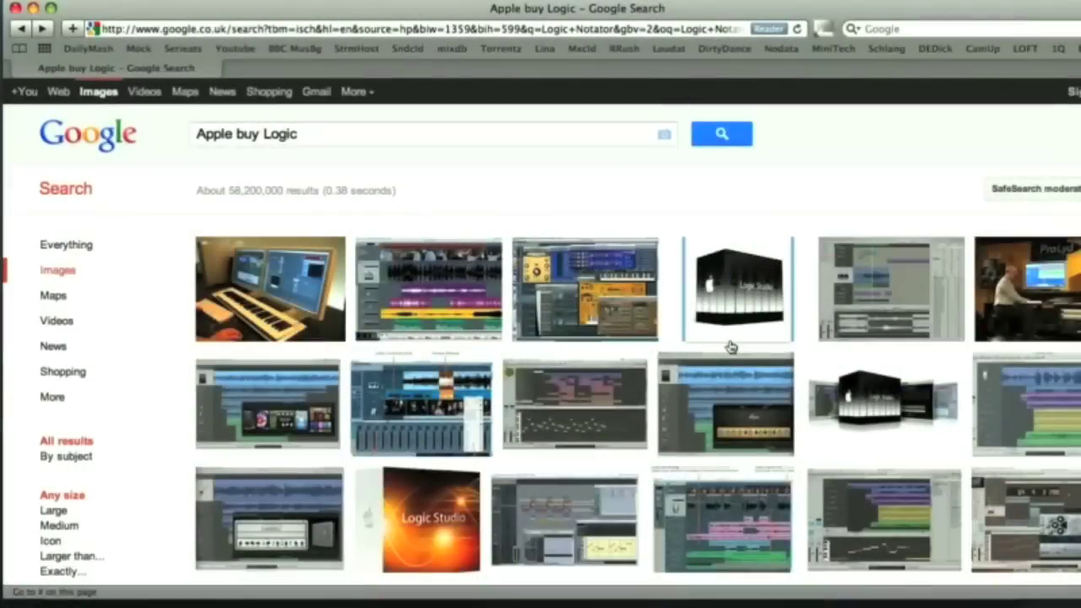
Step: Open the full-size Logic Studio image and scroll through the Sound On Sound Apple/Emagic takeover article
click(739, 290)
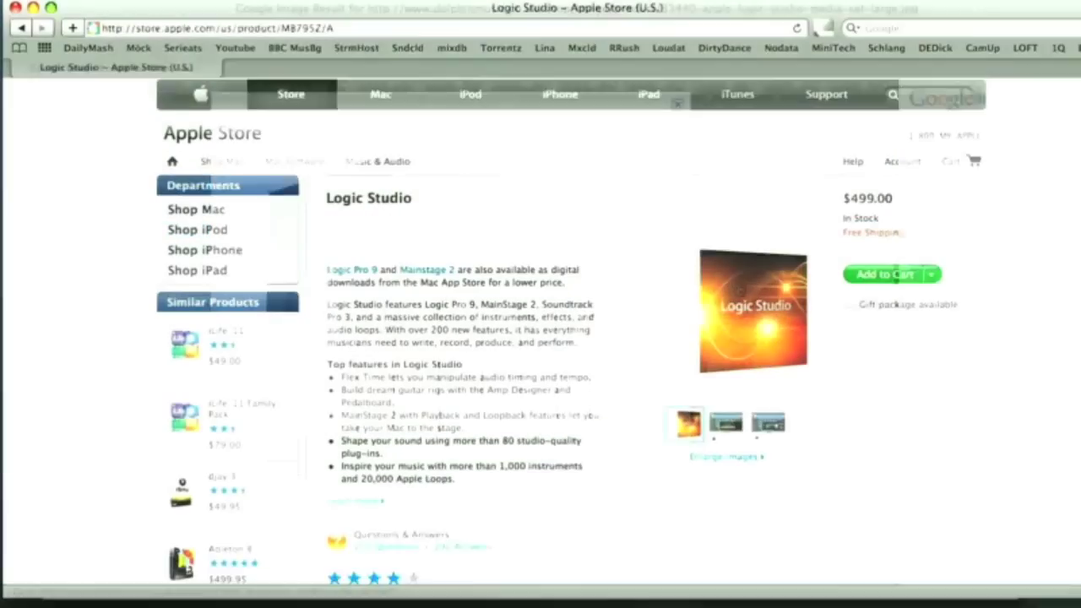
scroll(541, 338, down, 5)
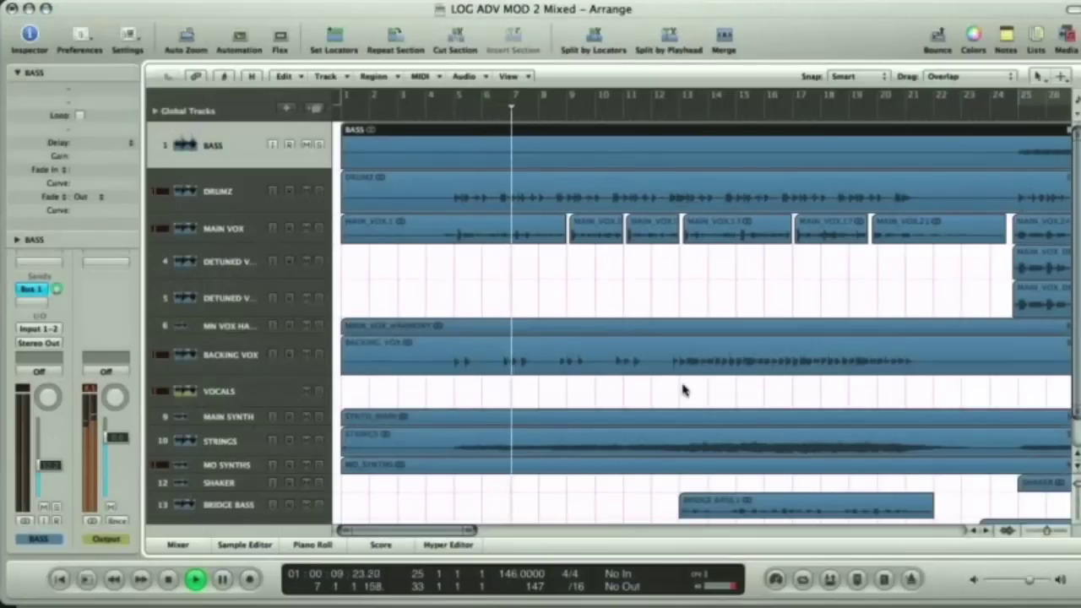
key(super+2)
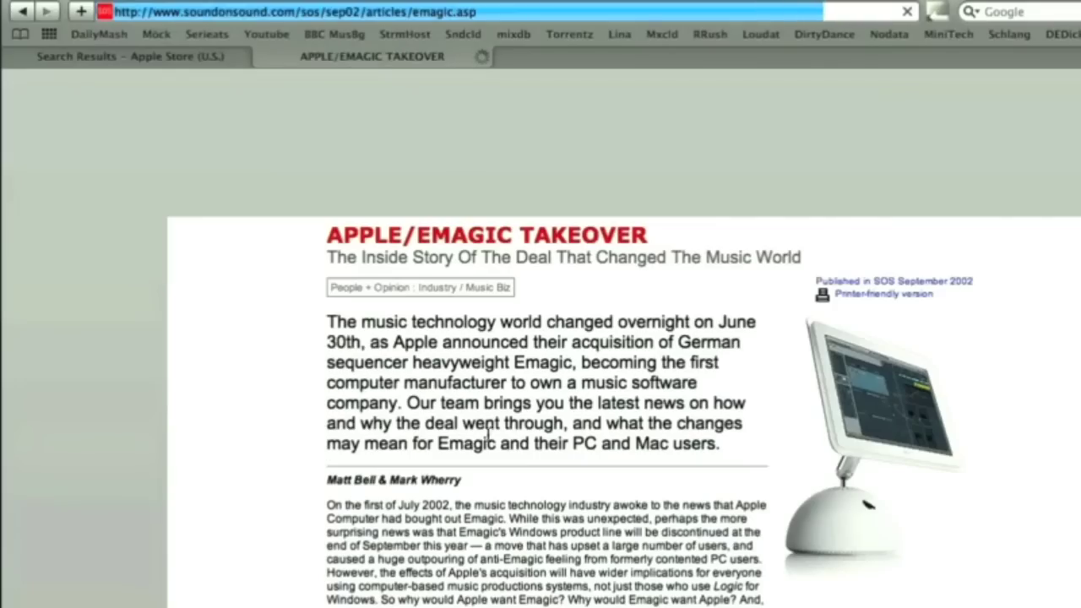
scroll(487, 434, down, 5)
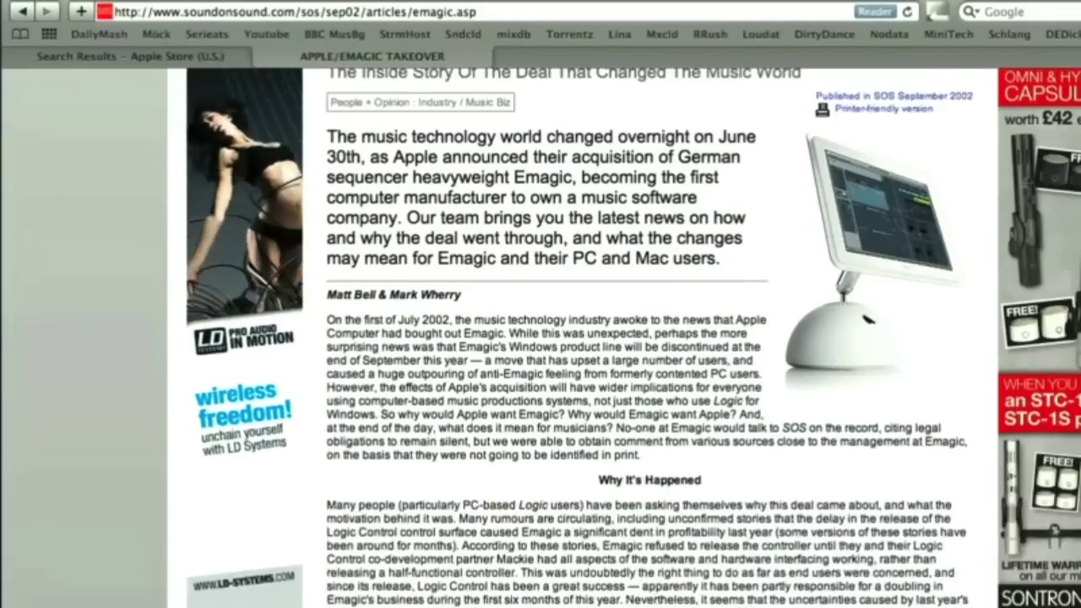
scroll(867, 320, down, 2)
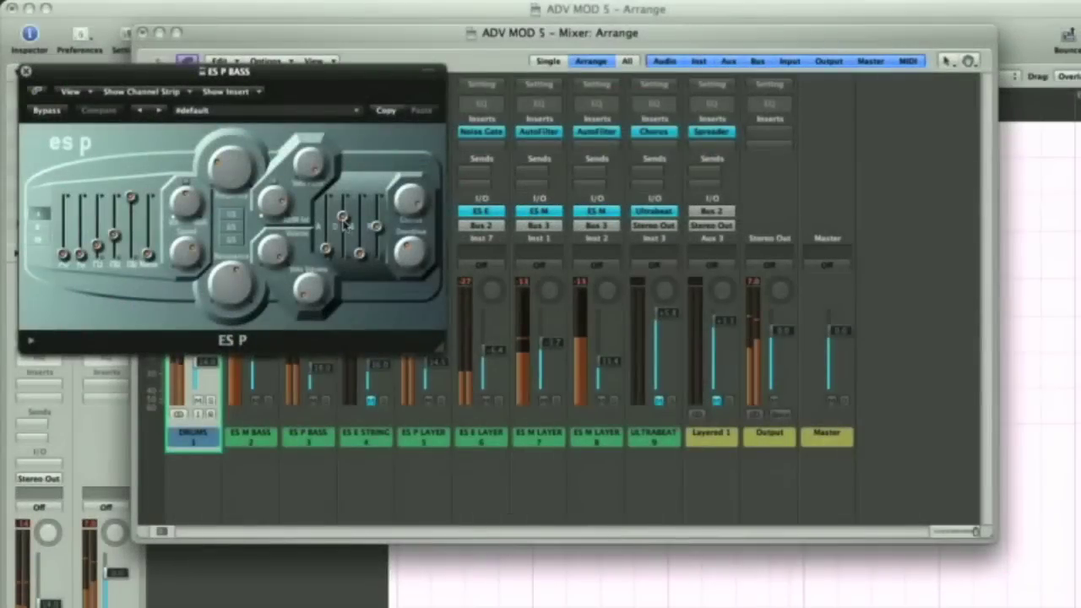
Step: Lower an ES P slider, open the ES M instrument, and boost a band on the BASS Channel EQ
drag(345, 220, 346, 235)
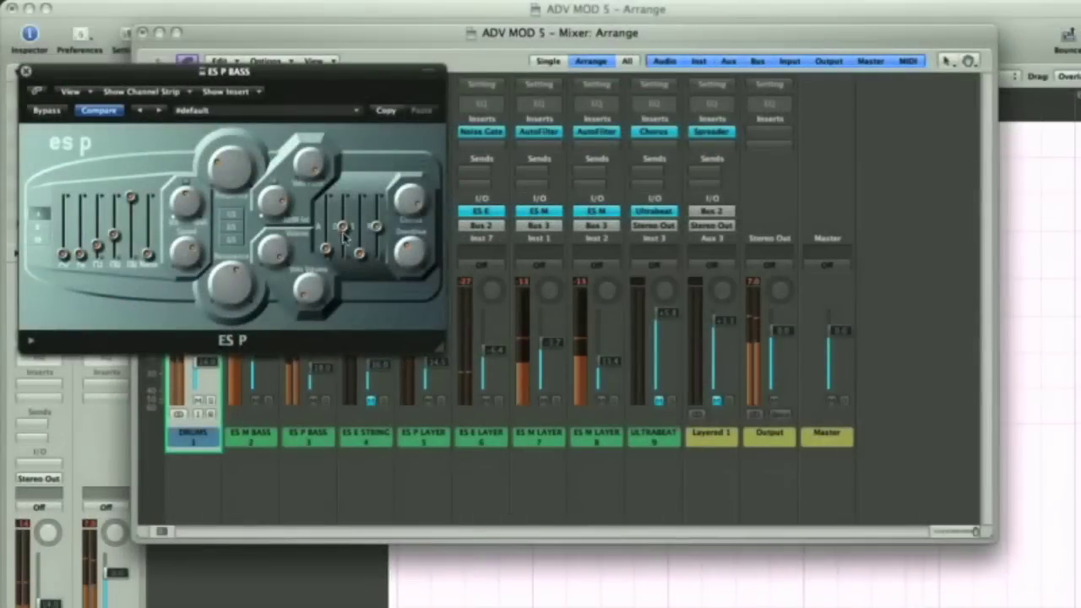
click(596, 210)
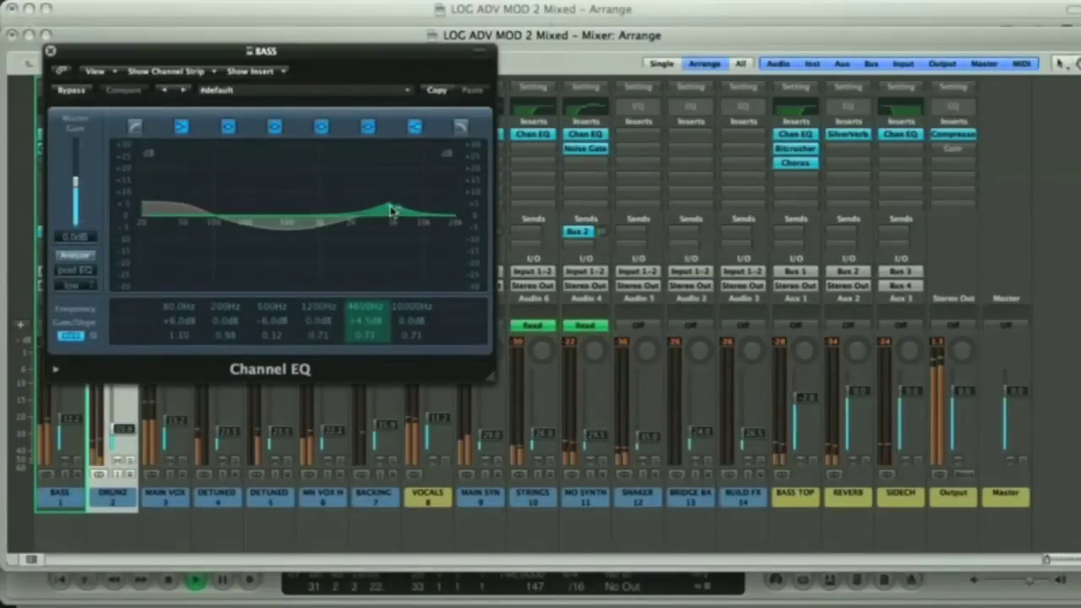
drag(394, 211, 391, 200)
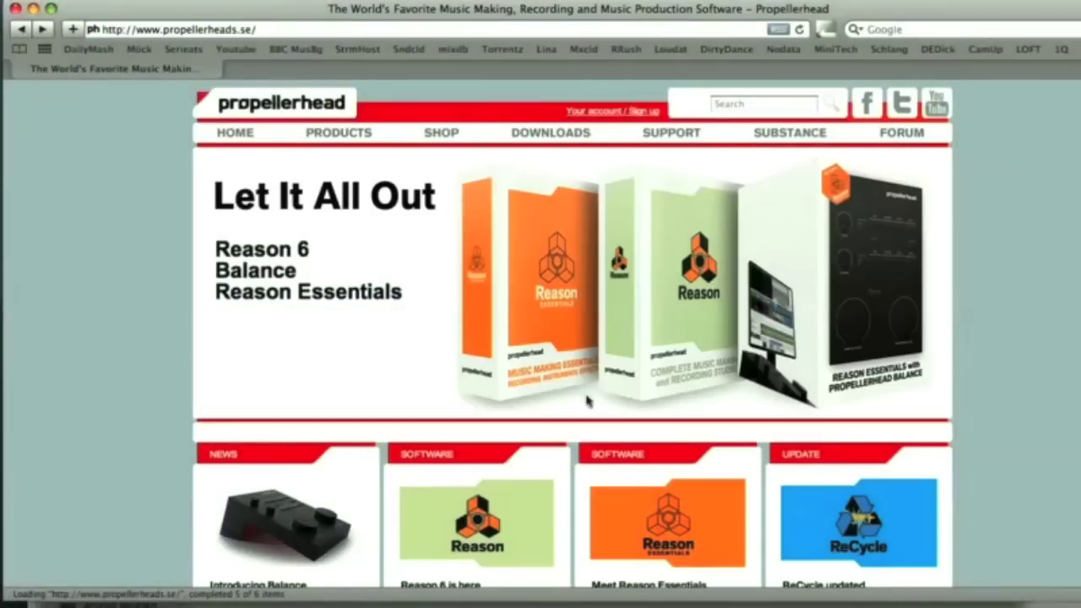
Step: Insert an MClass Compressor and an MClass Maximizer into the Reason rack
click(462, 547)
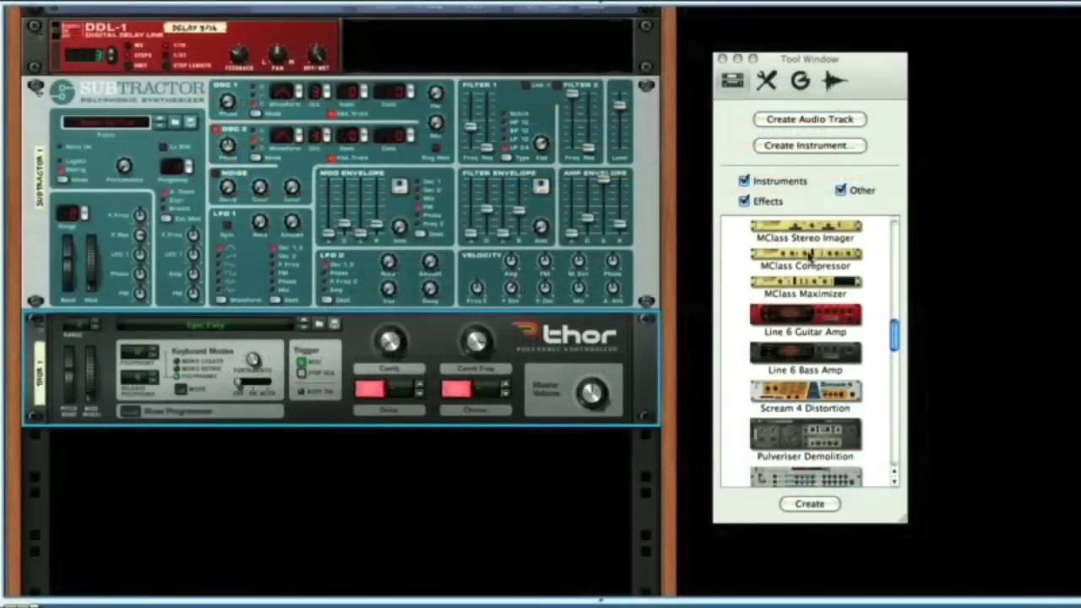
double_click(810, 257)
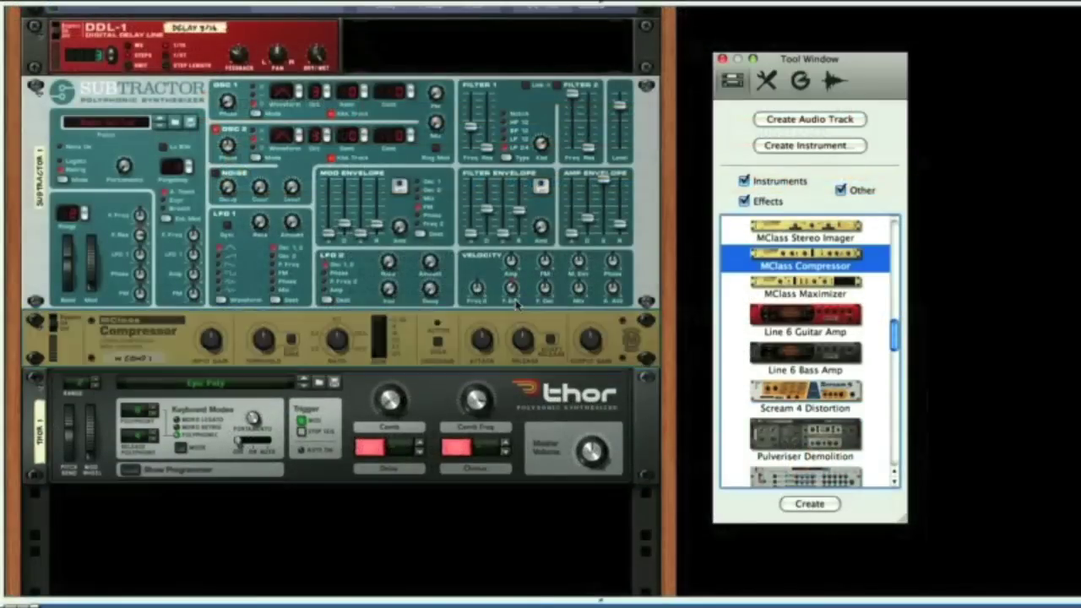
click(794, 287)
double_click(794, 287)
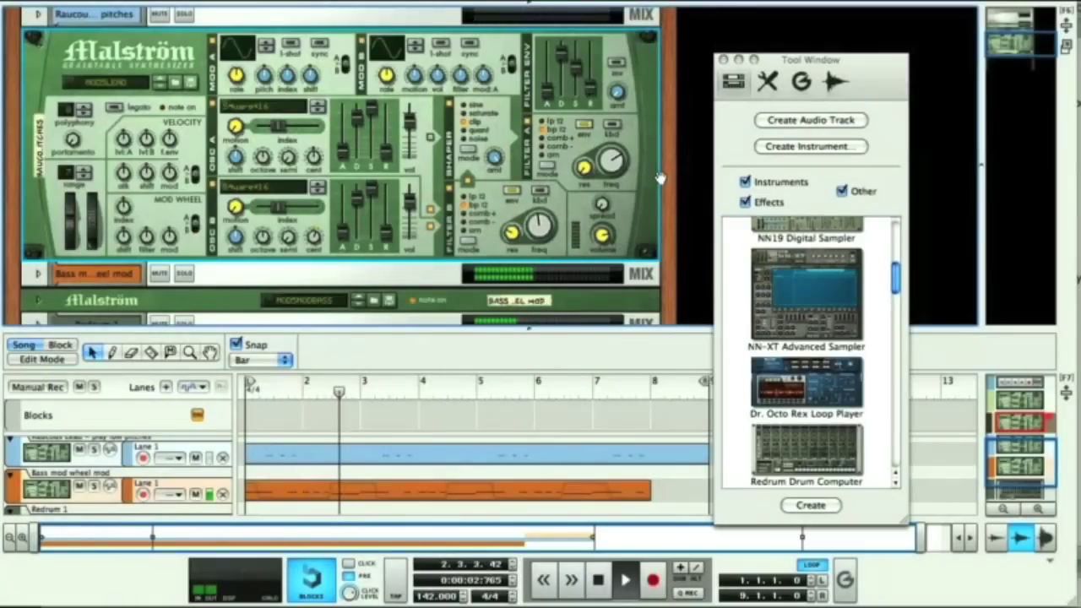
Step: Flip the rack to show its cable connections and add a Kong Drum Designer
key(Tab)
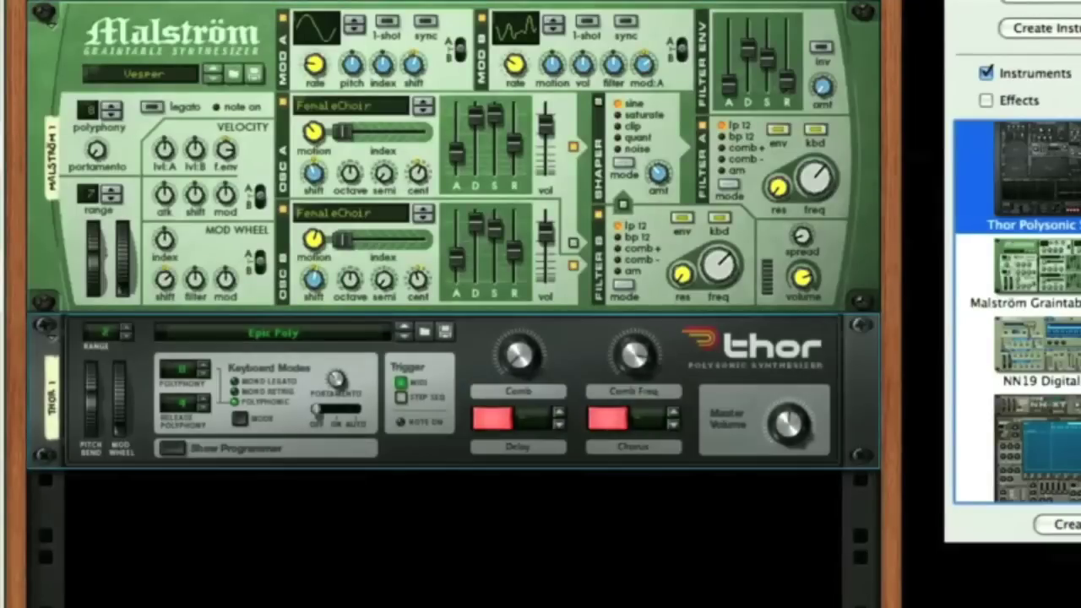
scroll(1022, 338, down, 4)
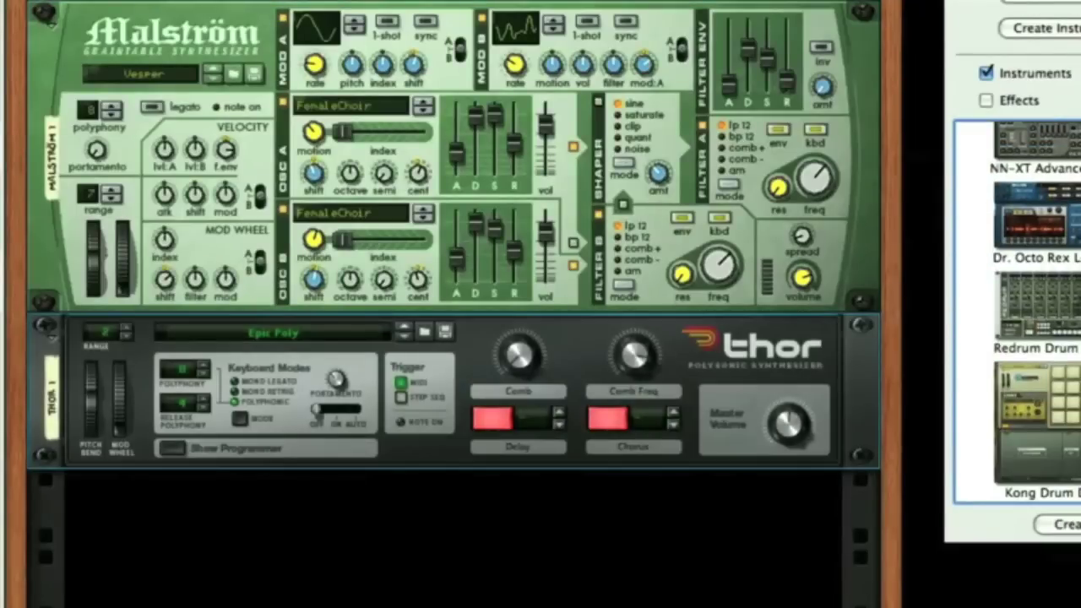
double_click(1039, 431)
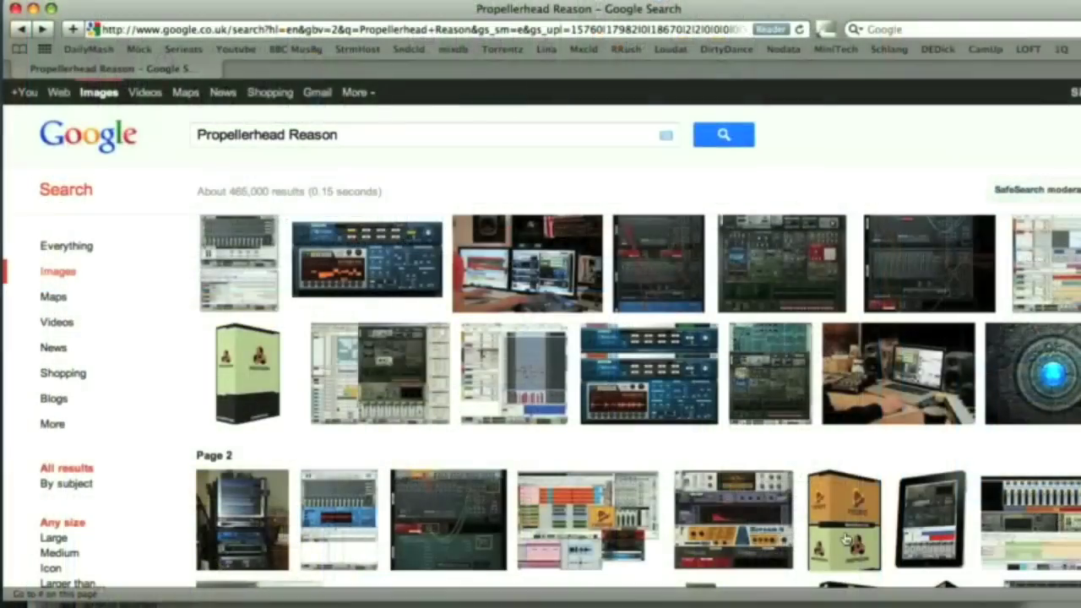
Step: Bring up Reason's song mixer with F5 and select the CLEAN SUB BASS channel
mouse_move(848, 534)
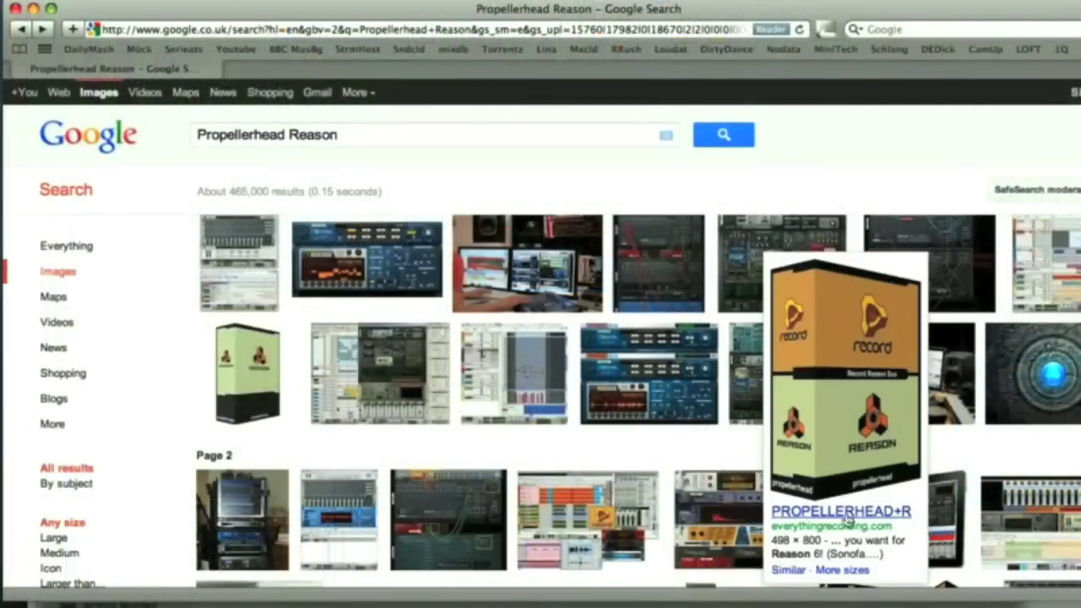
click(849, 372)
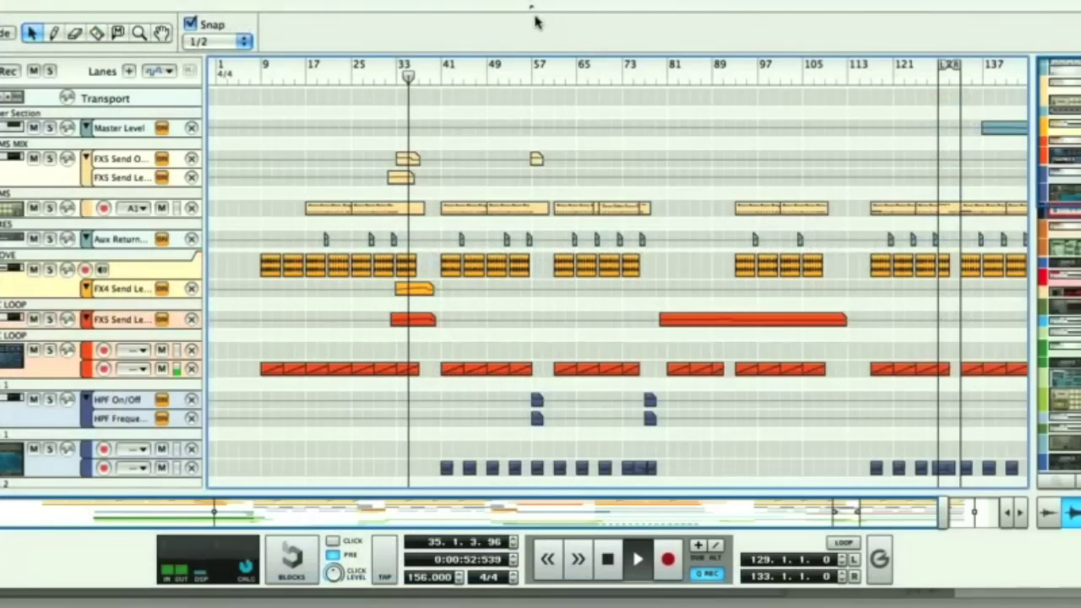
key(F5)
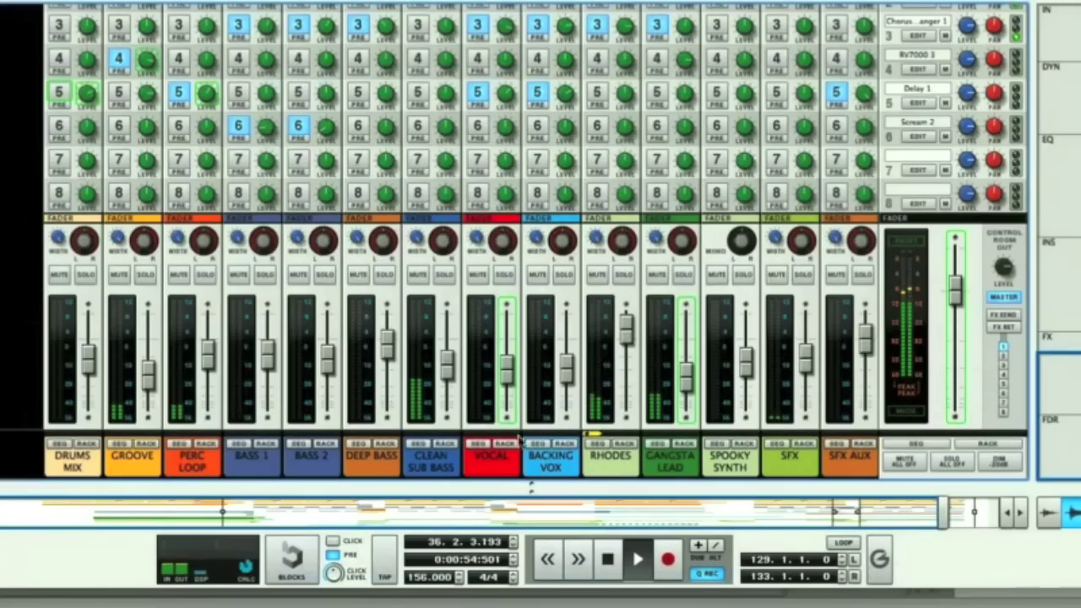
click(448, 272)
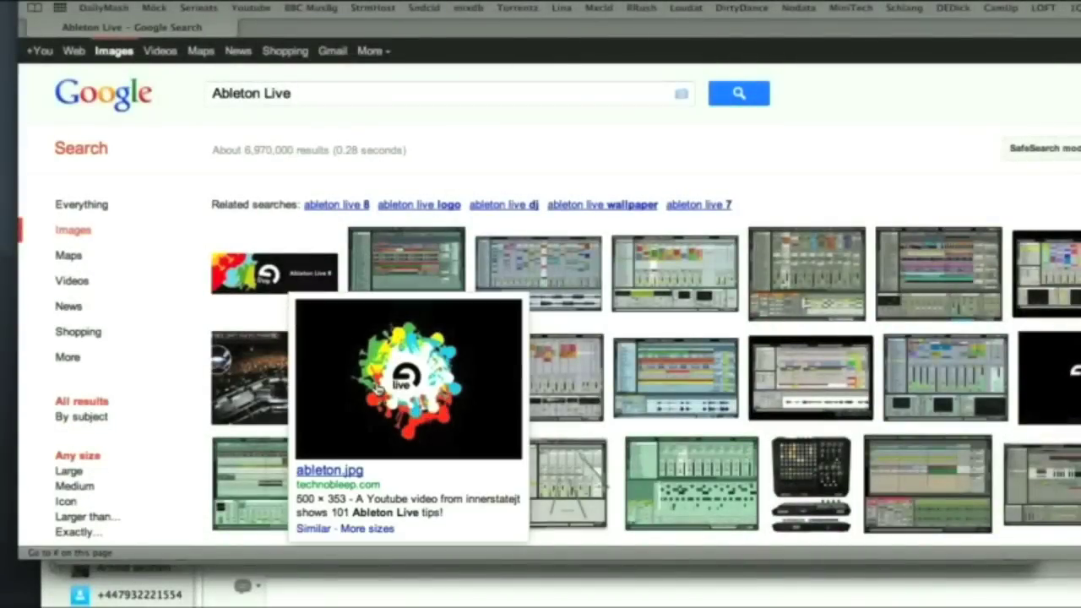
Step: In Session view, place the PSC_140_SonOfABeat2 loop into scene 4 of the DRUMS track
click(378, 389)
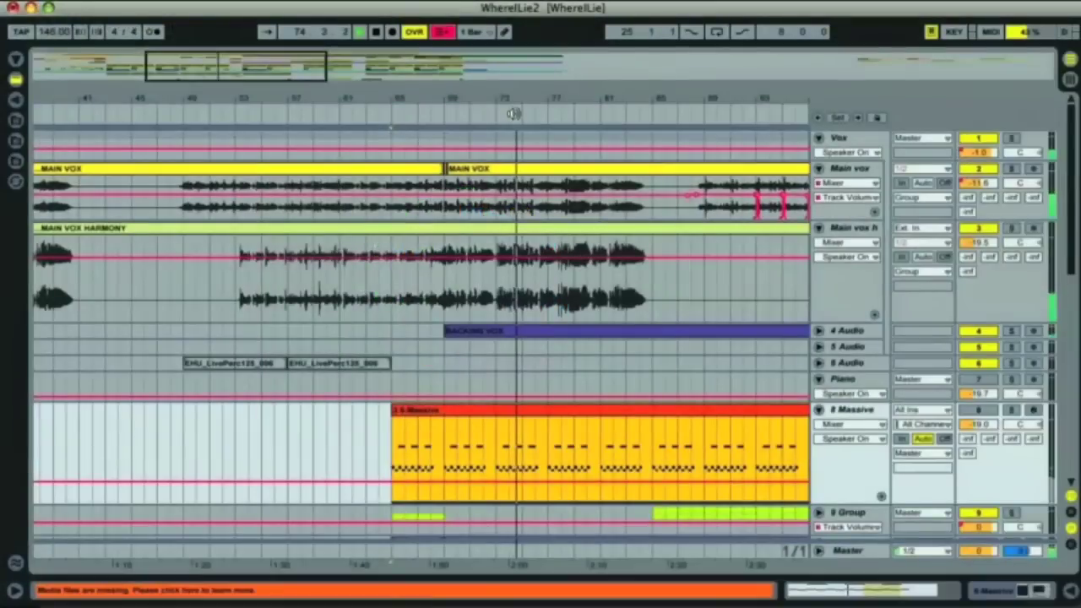
key(Tab)
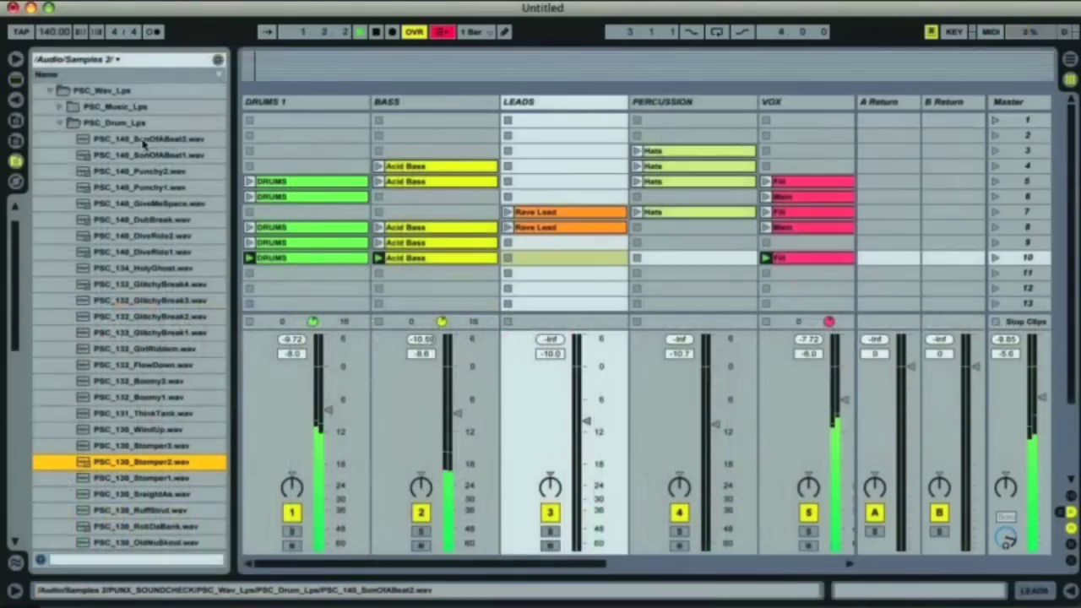
click(148, 139)
drag(148, 138, 286, 177)
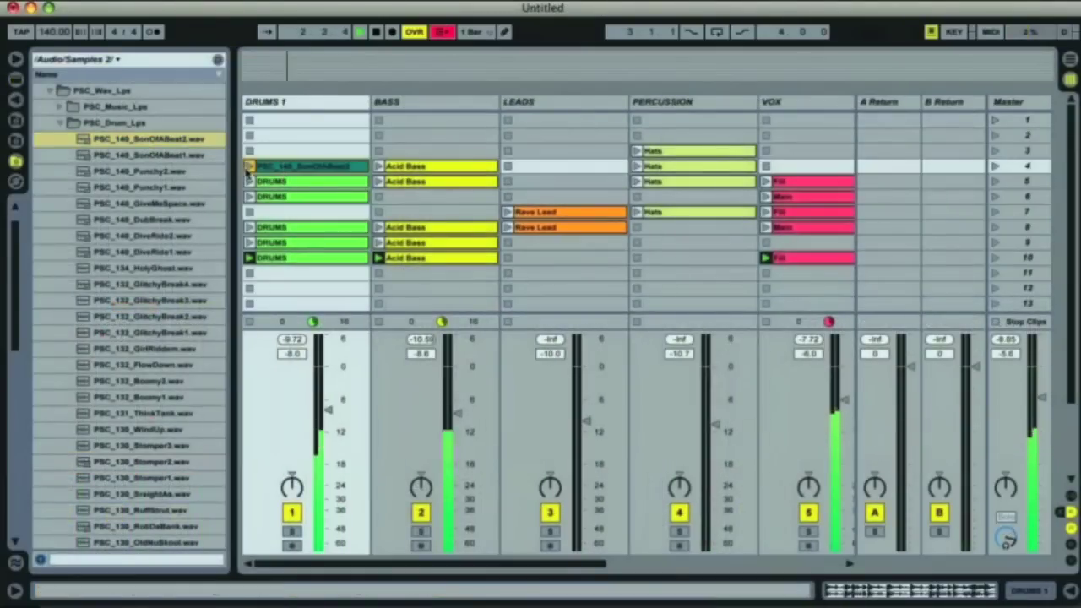
Step: Launch the new drum loop, the scene 5 DRUMS clip, and then scene 7
click(249, 166)
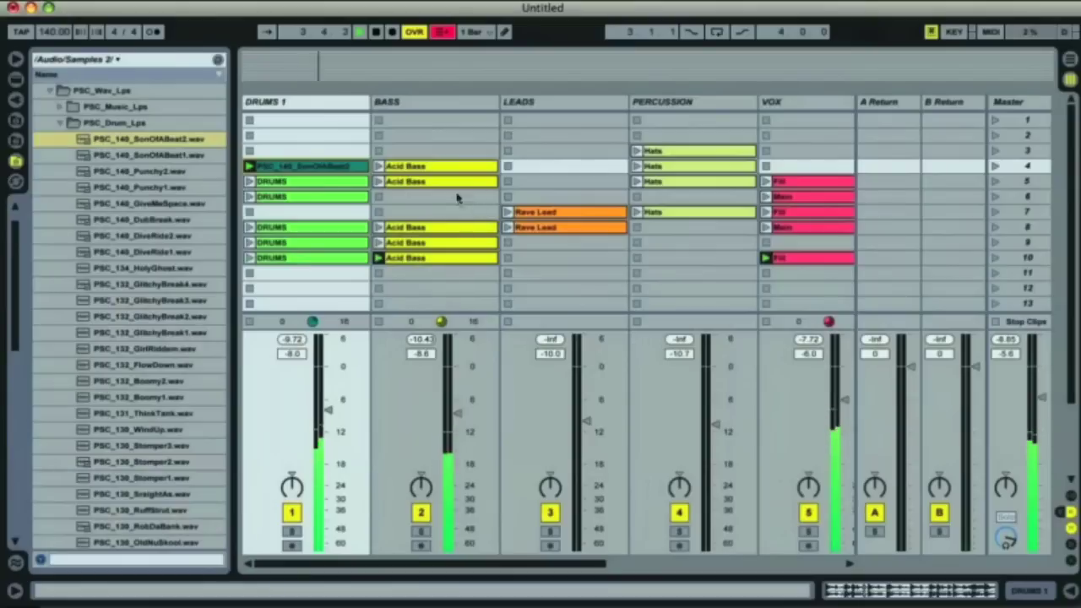
click(250, 180)
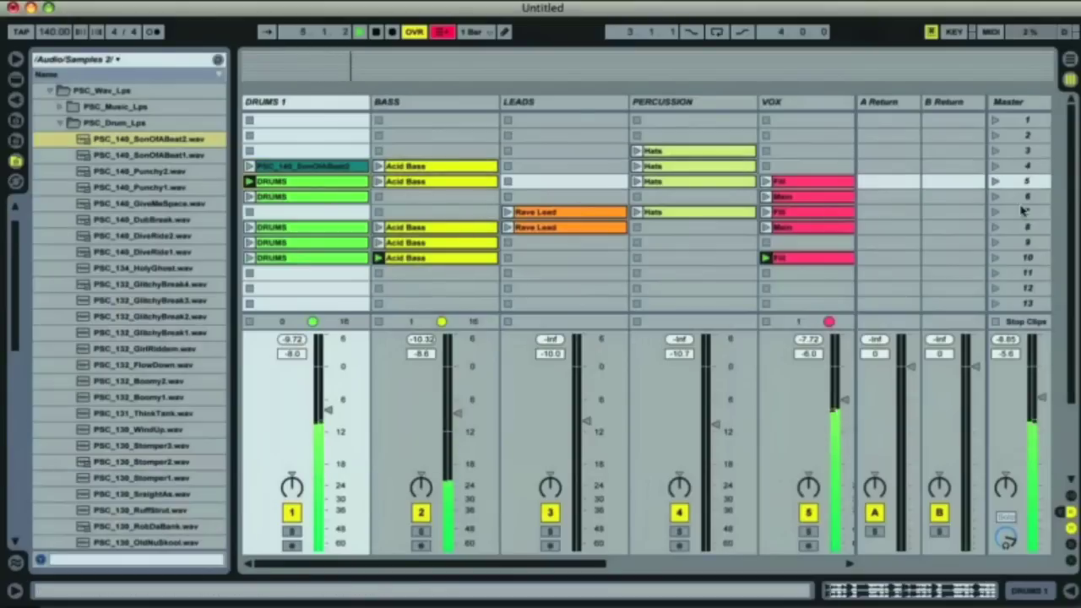
click(995, 213)
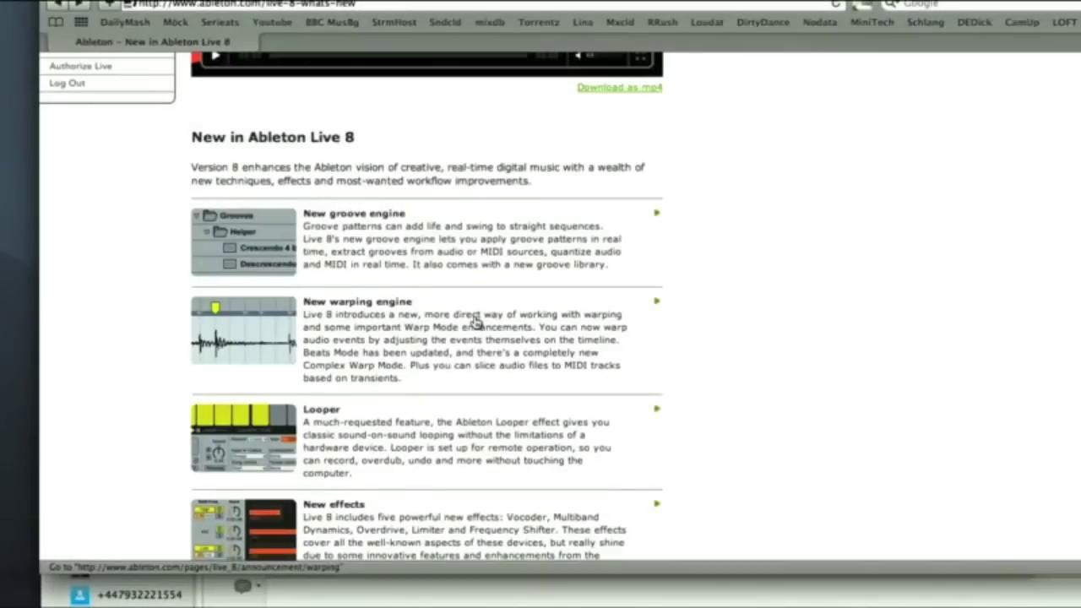
Step: Add a breakpoint to the Auto Filter frequency automation line
scroll(478, 321, down, 5)
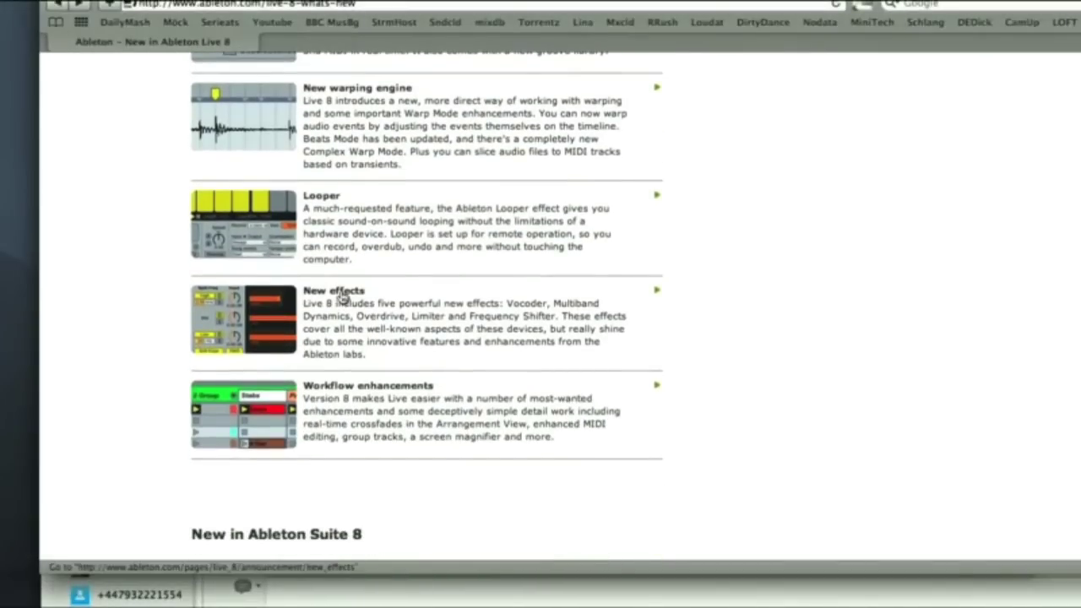
click(342, 295)
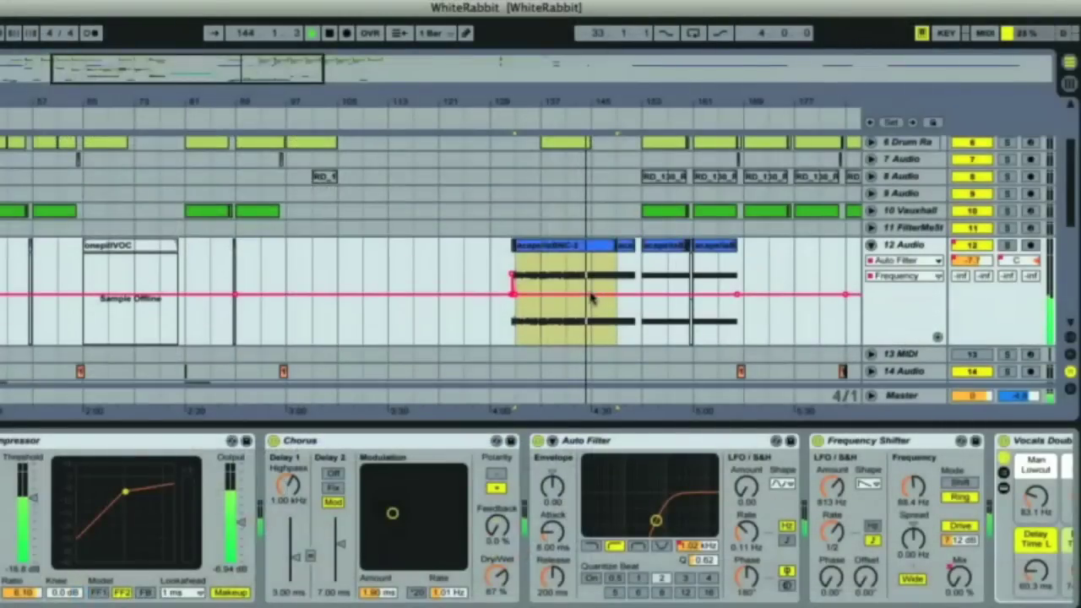
click(617, 294)
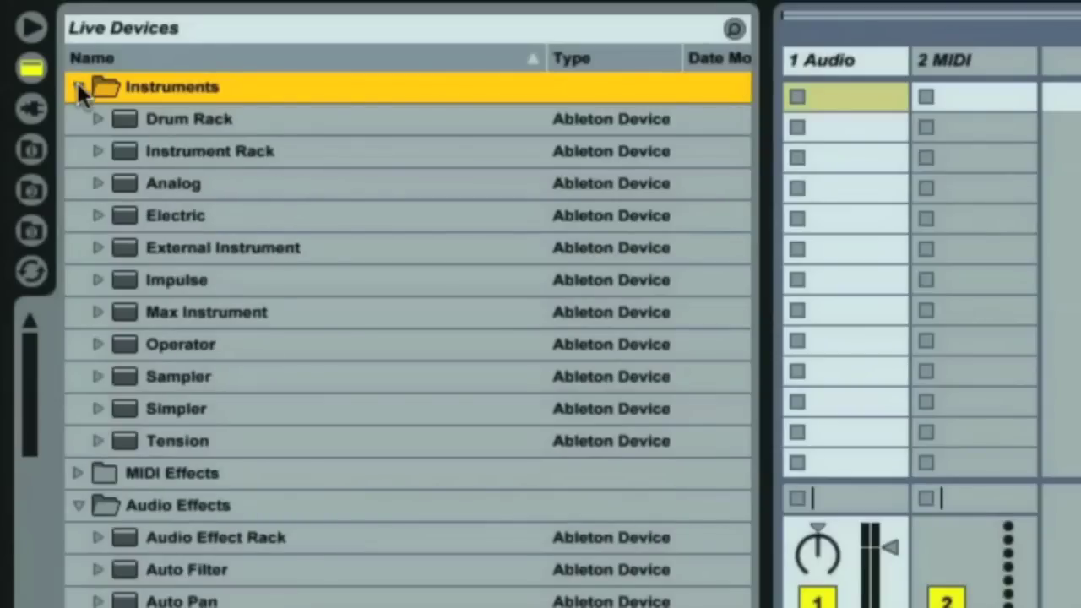
Step: Expand Analog > Synth Bass in the Live Devices browser and pick the Bass-Analog Squeeze preset
click(98, 184)
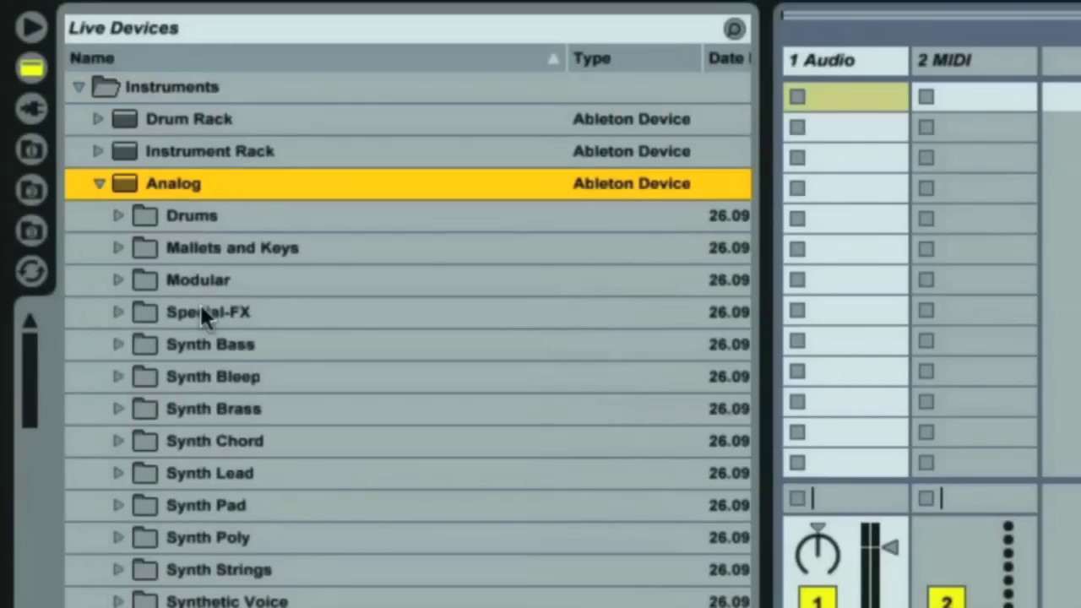
click(117, 344)
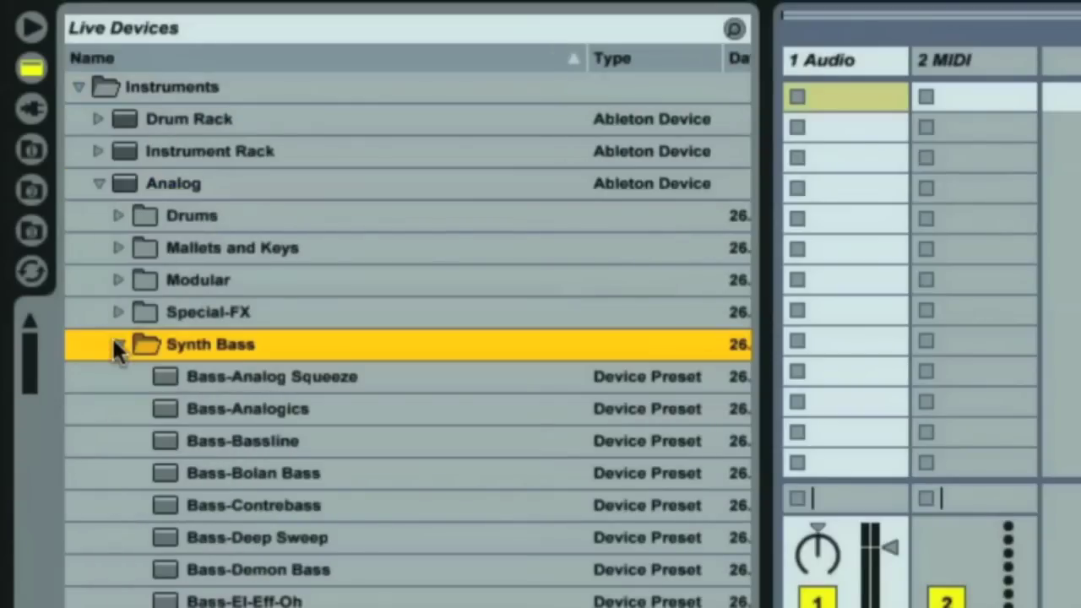
click(265, 380)
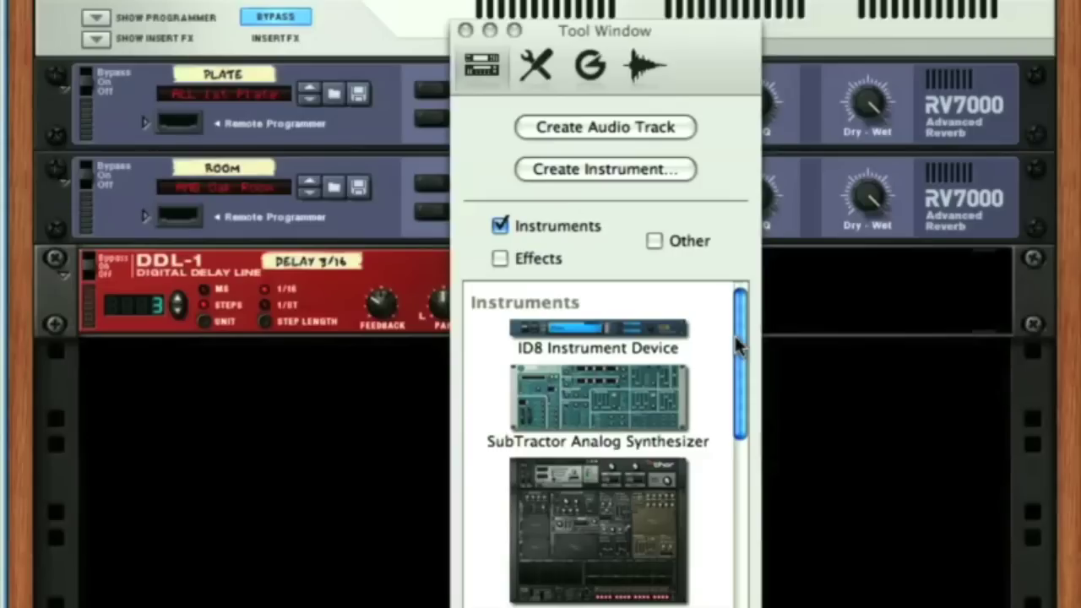
drag(737, 345, 702, 593)
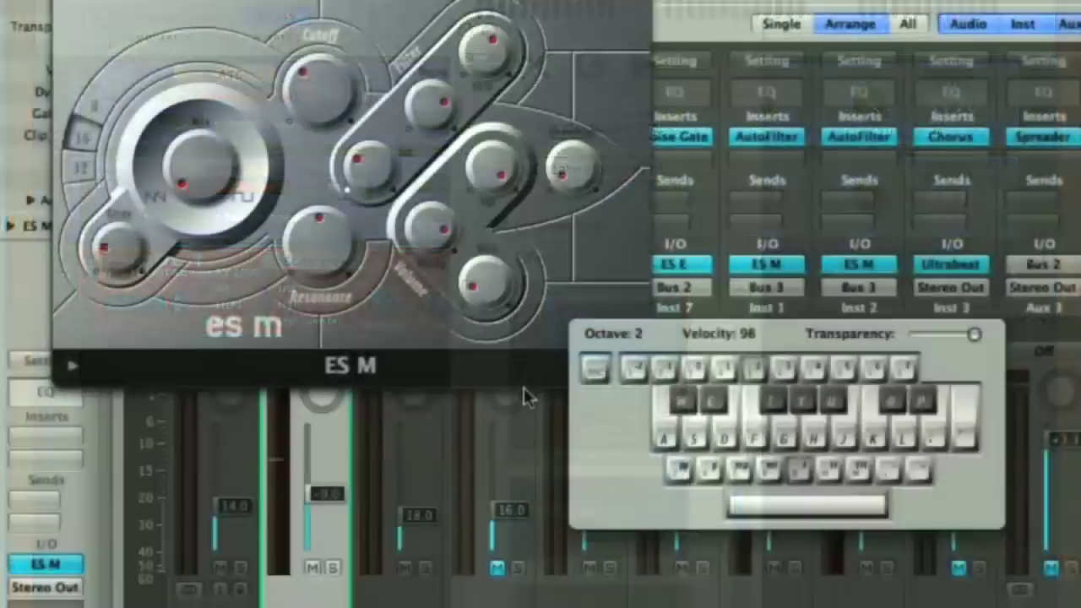
Step: Close the ES M window and replace Inst 4's synth with ES P
key(super+w)
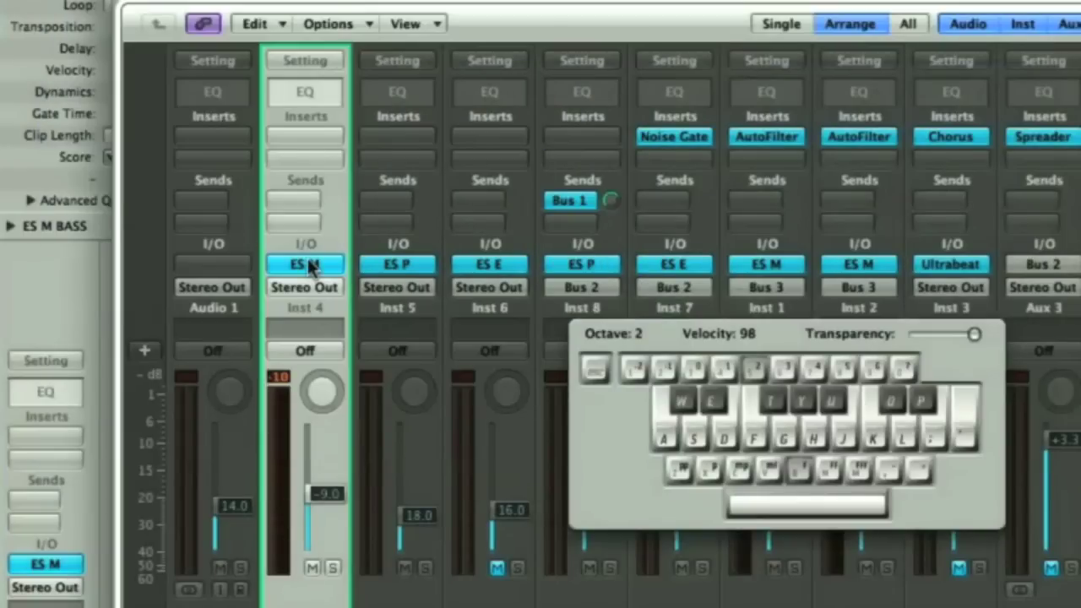
click(309, 265)
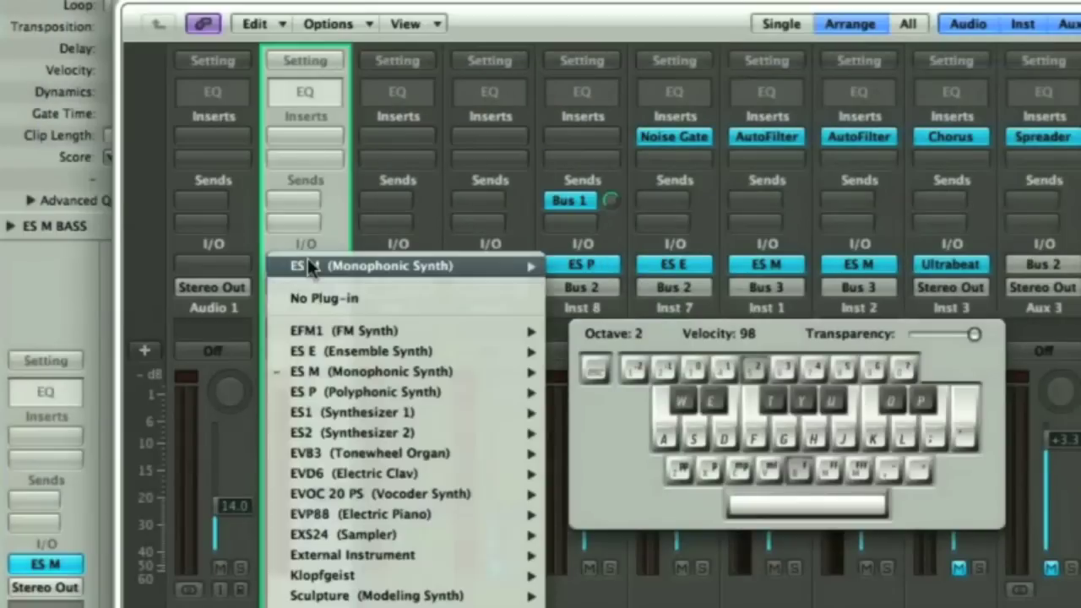
click(355, 392)
Step: Play bass notes on ES P with Musical Typing keys A, S, D, G, H and F
key(a)
key(s)
key(d)
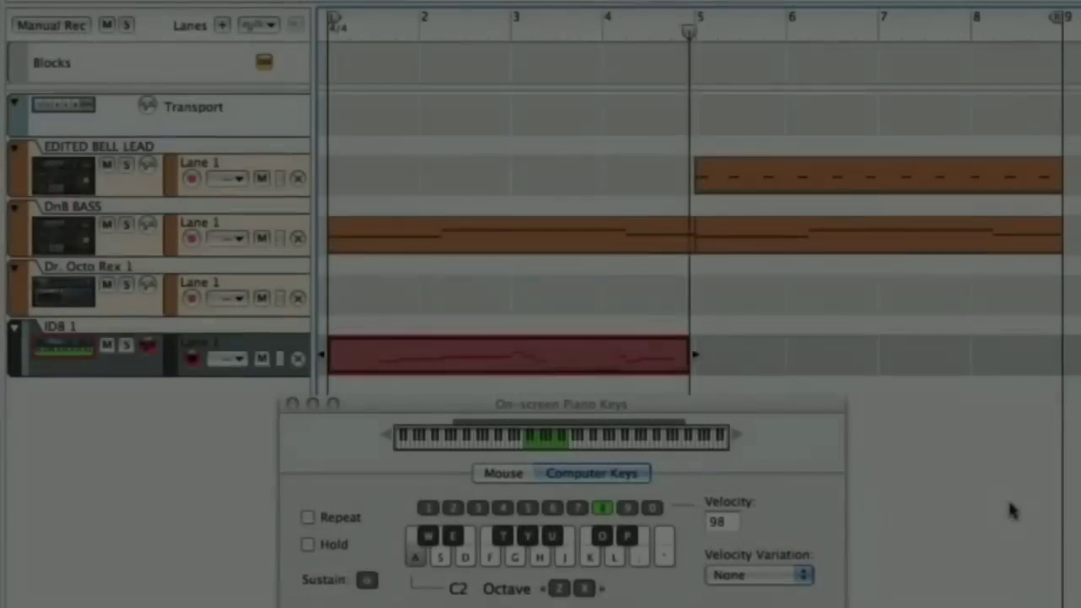
key(g)
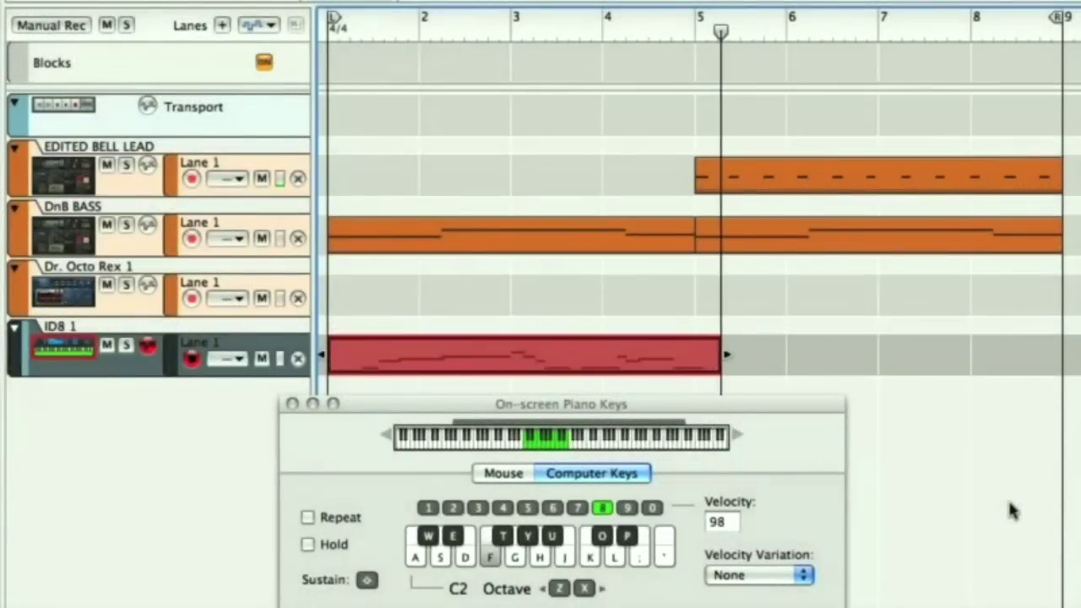
key(h)
key(f)
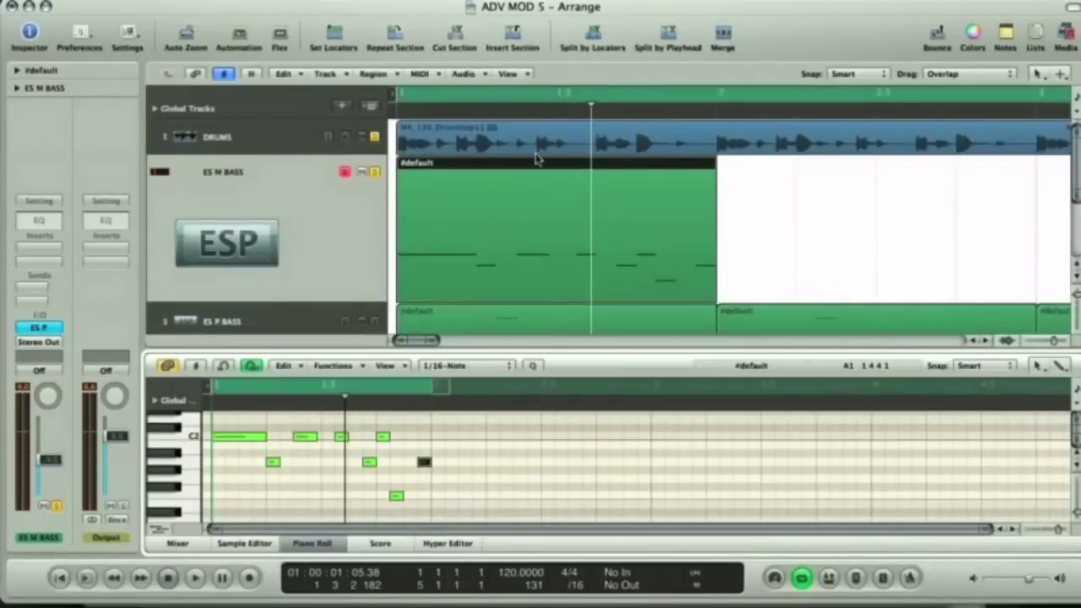
Step: Copy the ES M BASS region to bar 2, move vocal clips, and warp to 143.46 BPM
drag(537, 158, 850, 163)
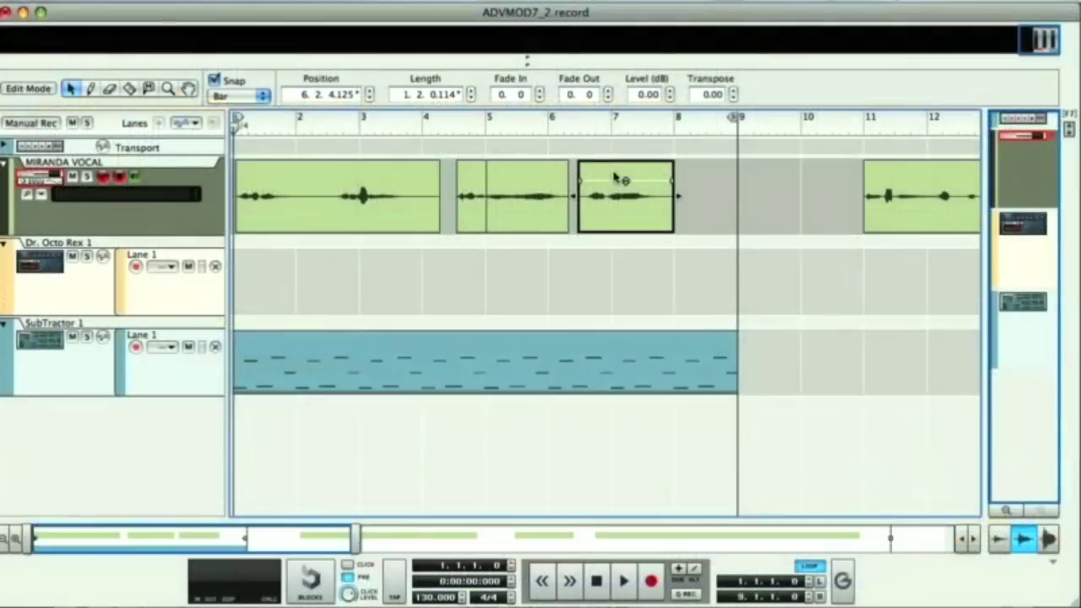
drag(615, 177, 720, 177)
drag(528, 177, 603, 176)
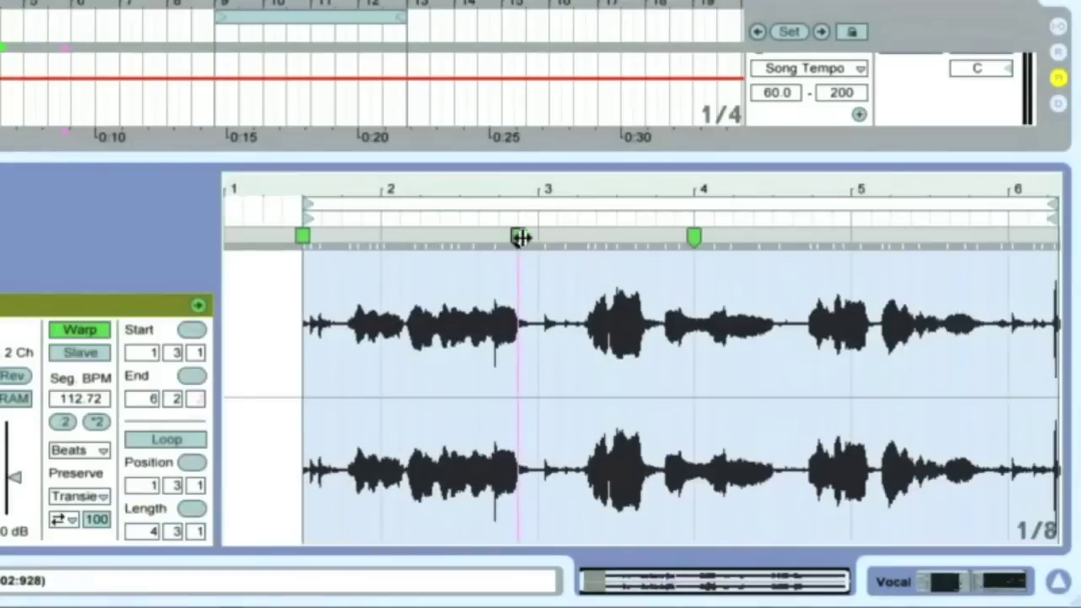
mouse_move(518, 237)
mouse_down()
mouse_move(574, 241)
mouse_move(514, 239)
mouse_up()
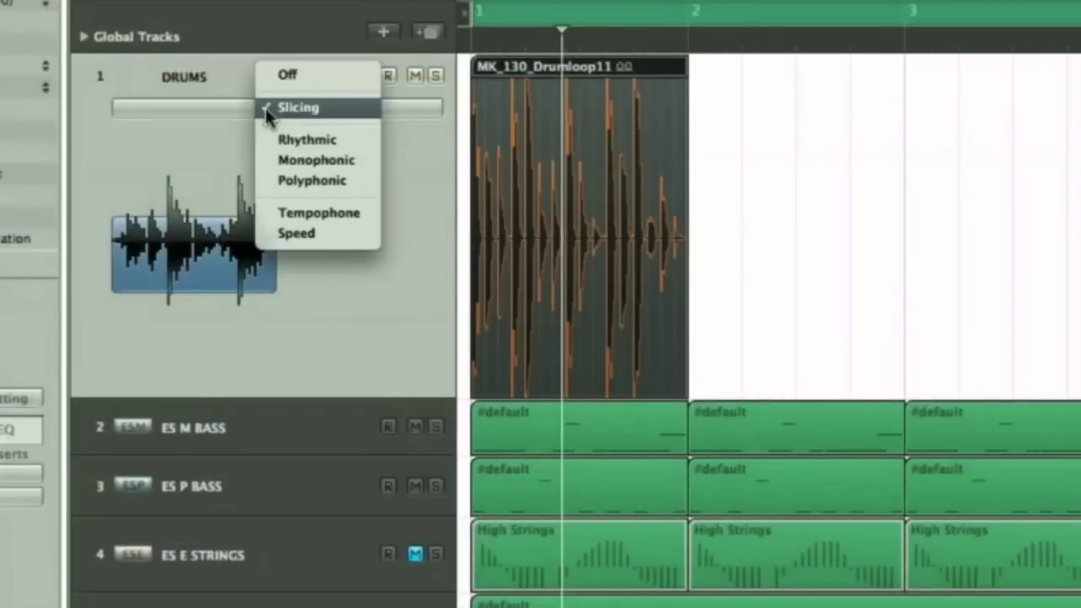
Step: Set DRUMS flex mode to Rhythmic and stretch the drum loop and the vocal clip to bar 4
click(285, 137)
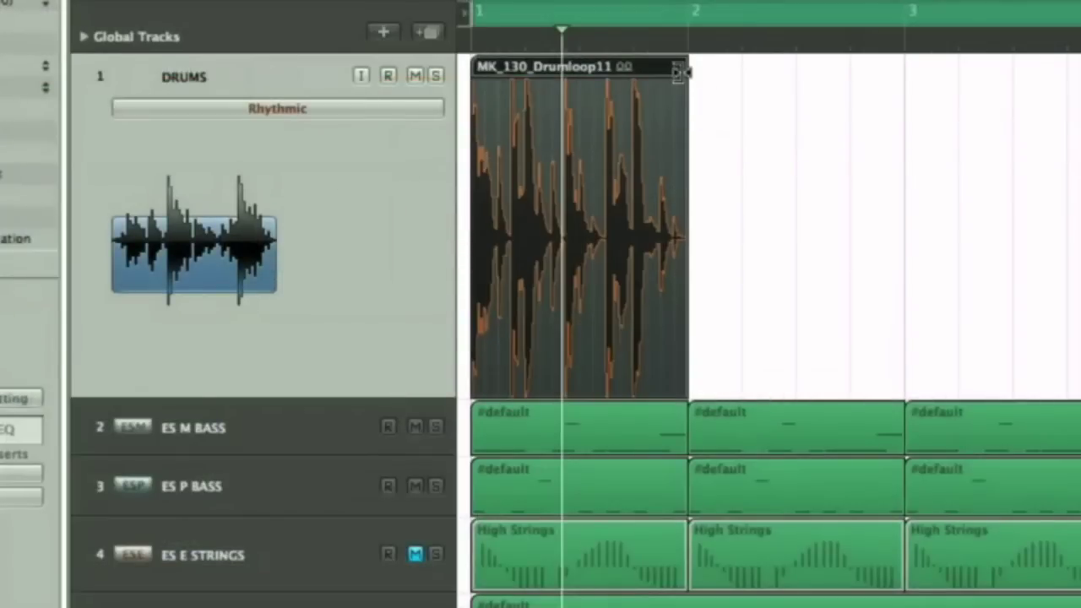
drag(693, 69, 861, 70)
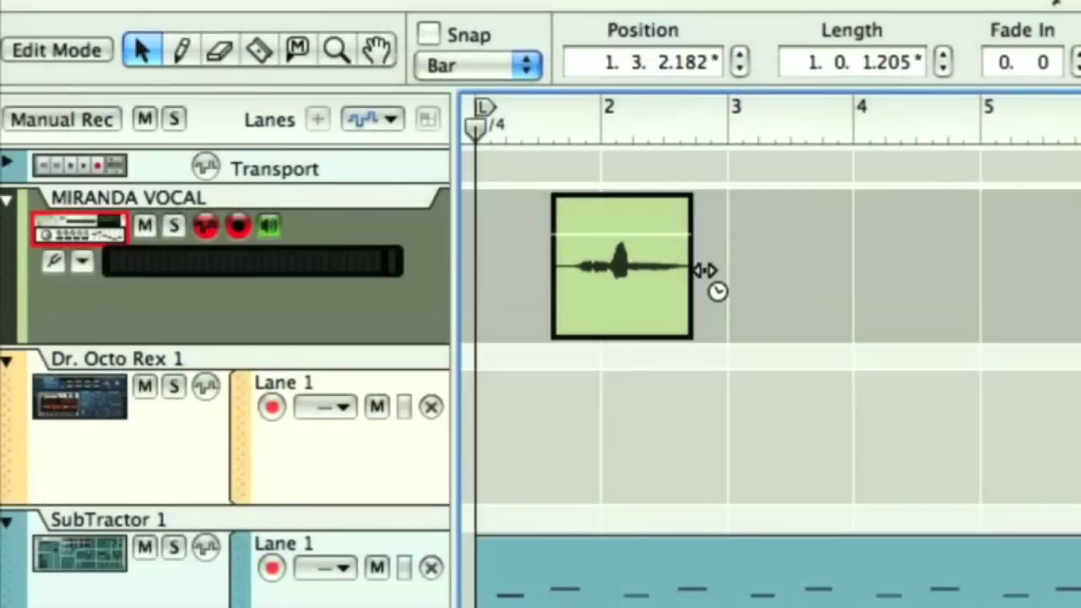
drag(705, 271, 874, 282)
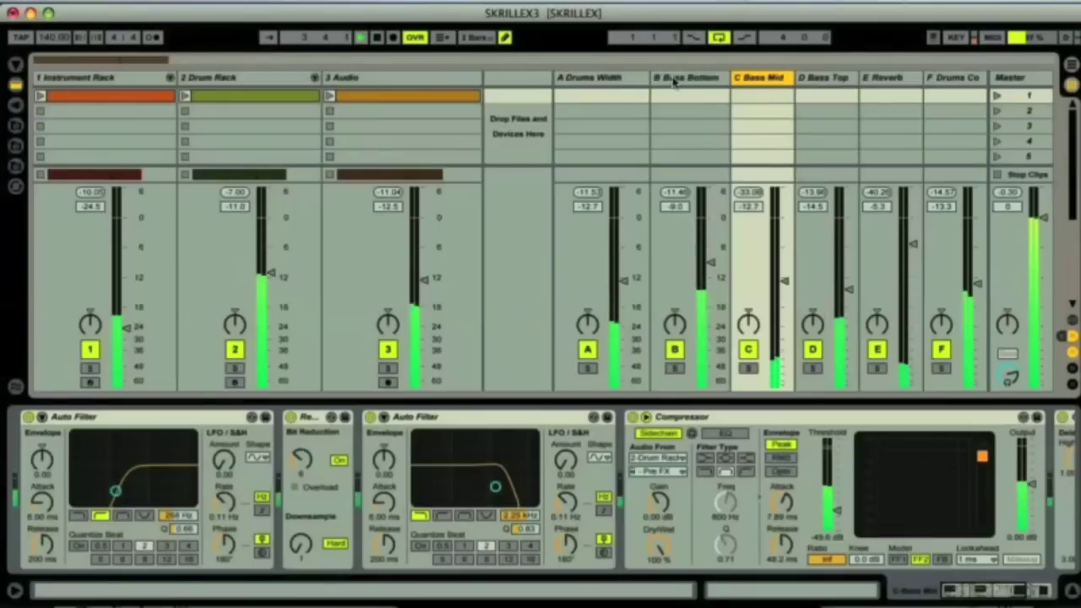
Step: Select the Bass Mid return track and pull its volume down from -12.7 dB to -14.8 dB
click(686, 77)
click(740, 79)
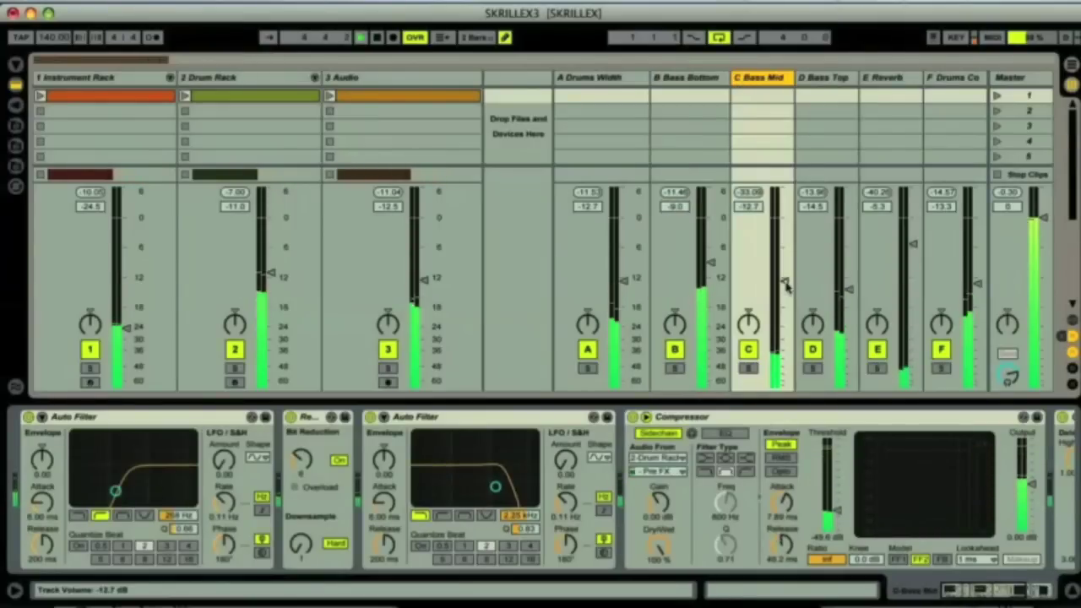
drag(781, 282, 782, 293)
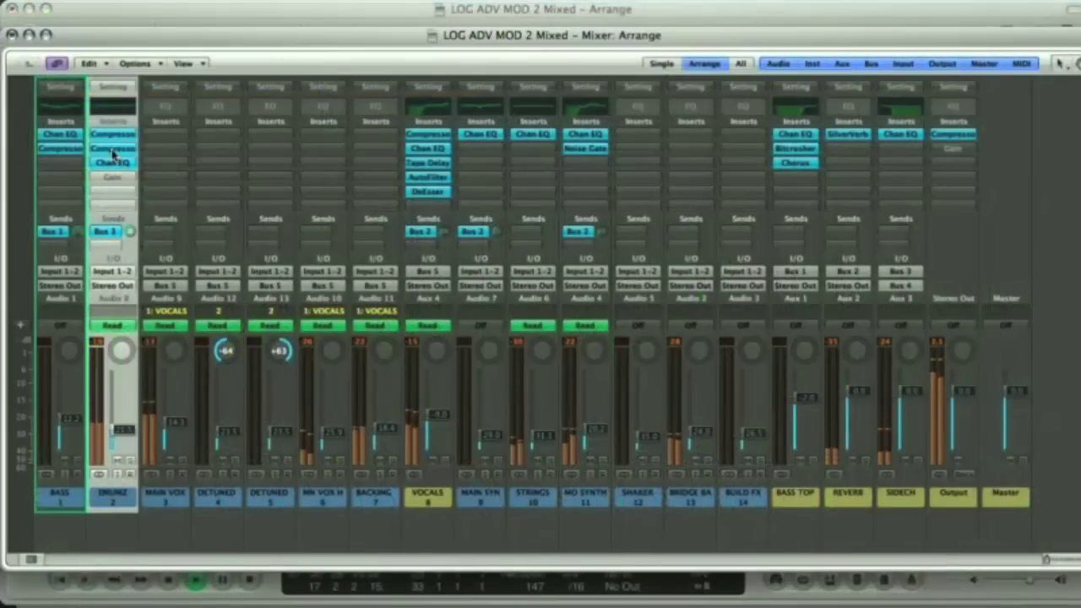
click(113, 134)
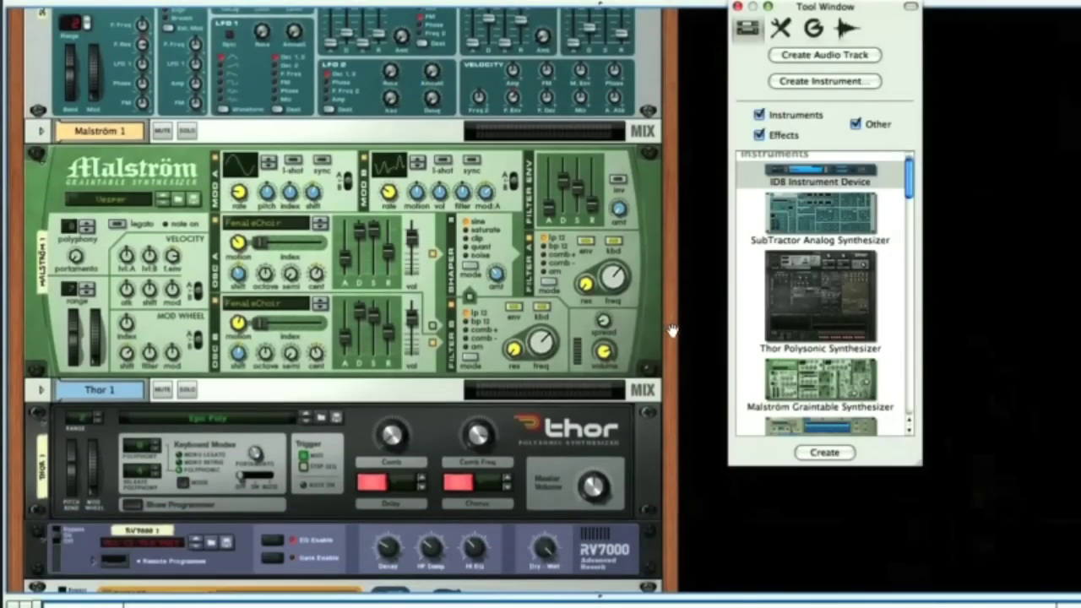
Step: Scroll the rack down to Thor and open the Bass folder in its patch browser
scroll(672, 331, down, 6)
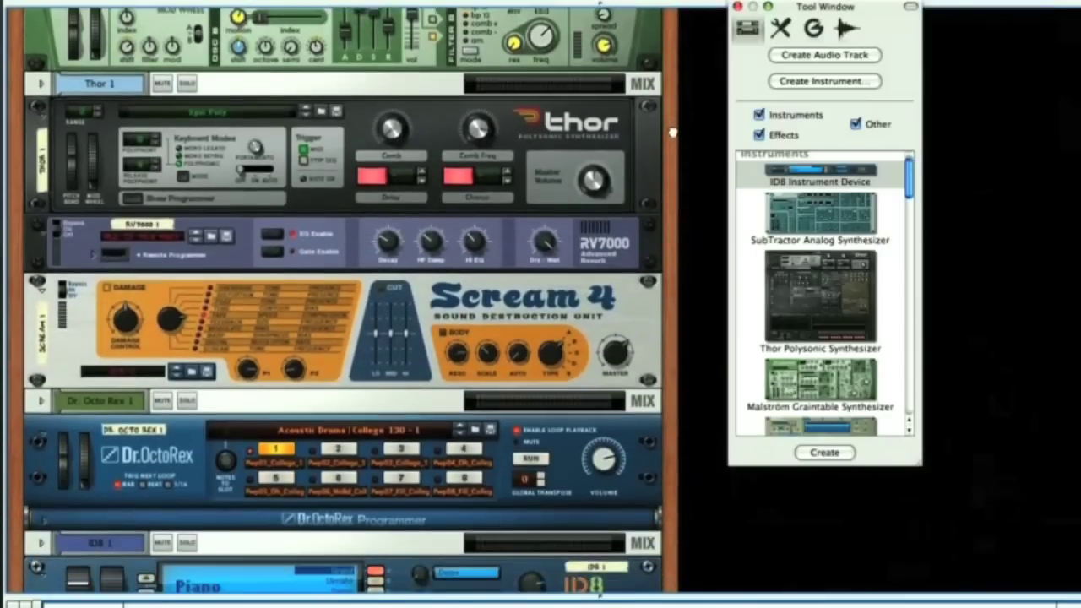
scroll(673, 133, down, 1)
click(326, 105)
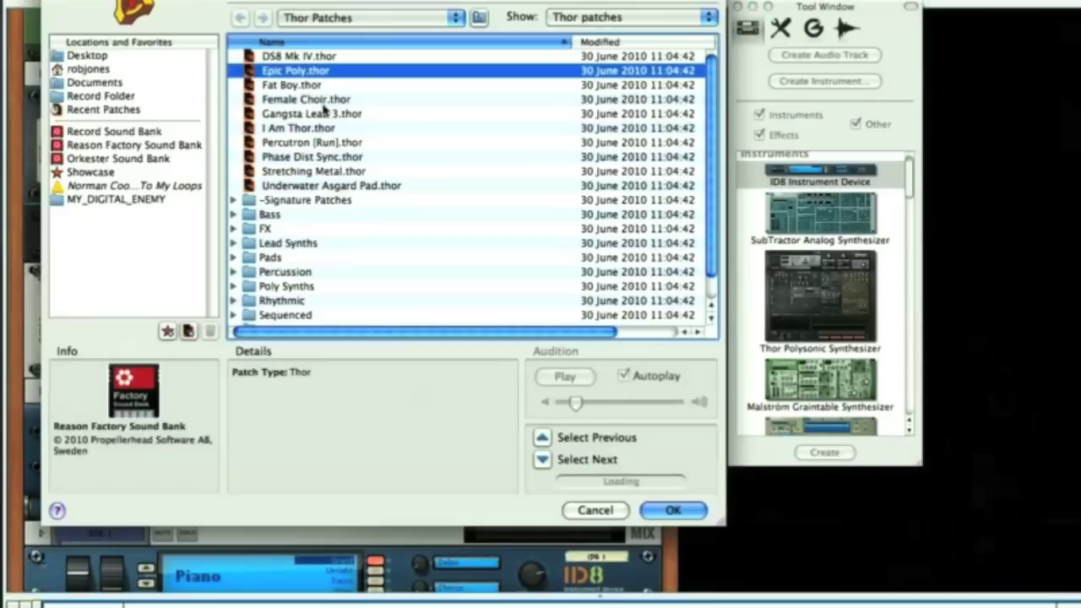
double_click(272, 217)
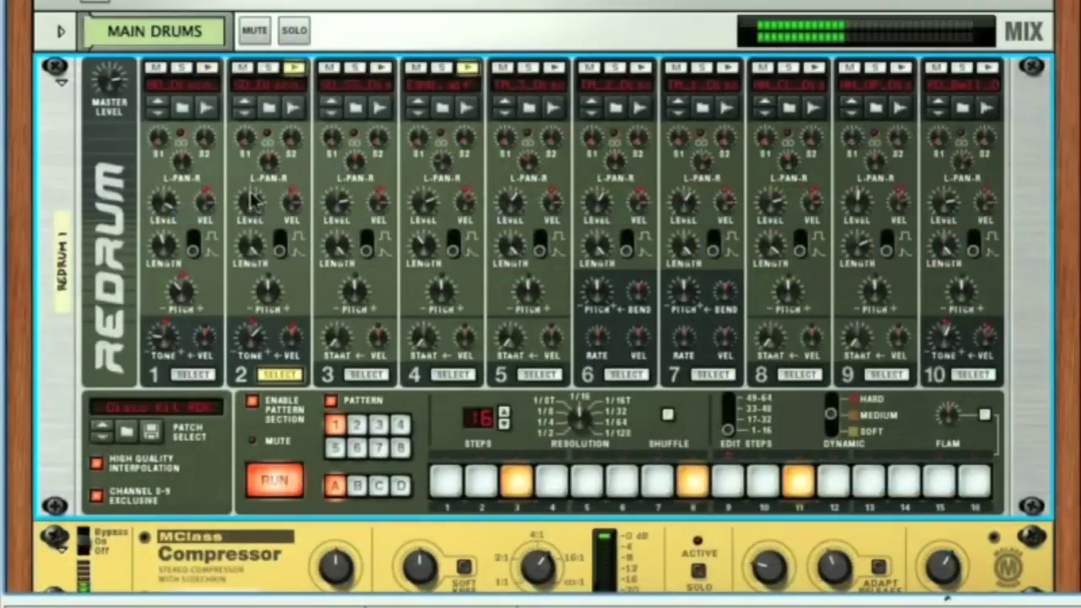
Step: Move the Redrum hit from step 11 to step 13 and show Kong's drum module with the Snare pad selected
click(797, 482)
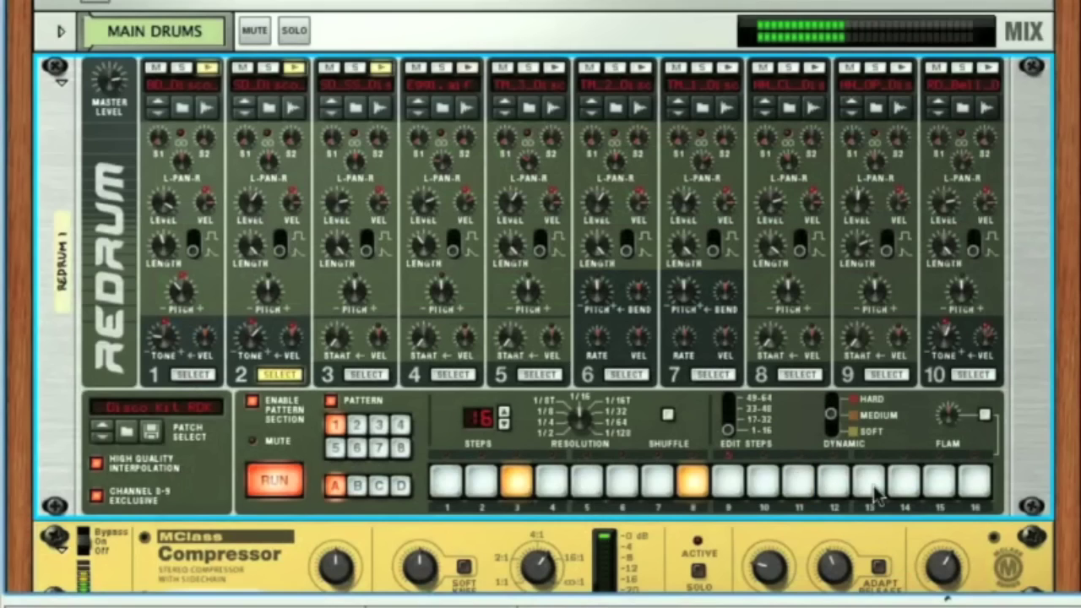
click(869, 483)
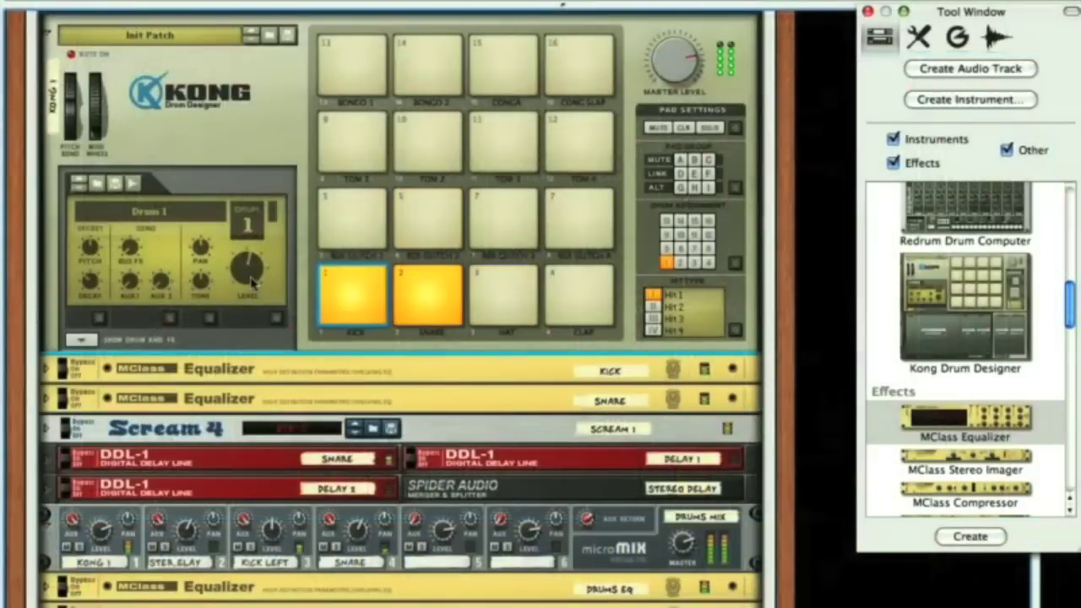
click(78, 340)
click(422, 297)
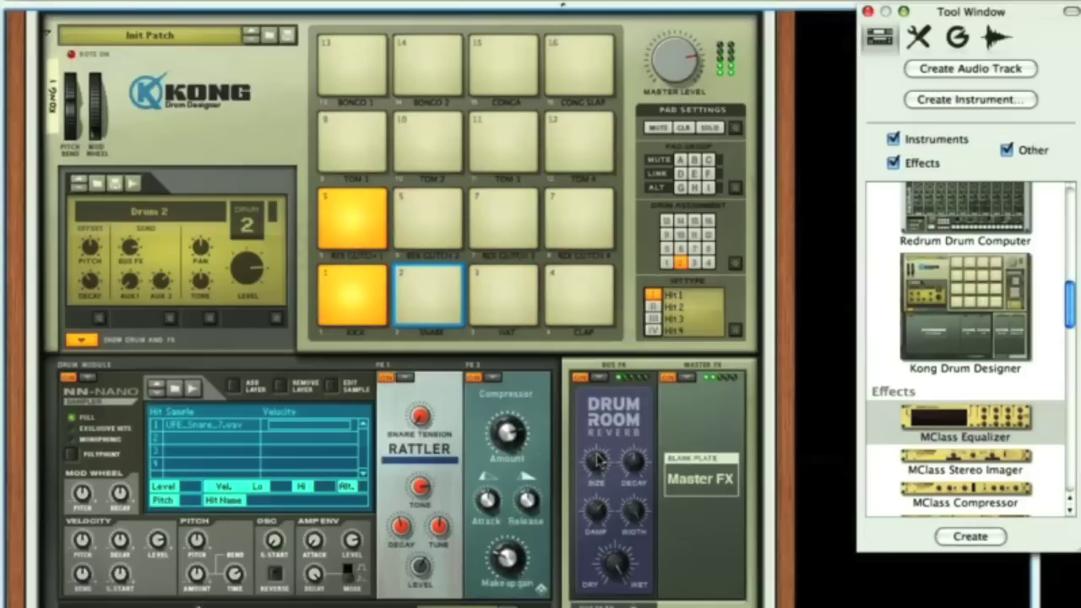
Step: On the rack's back, cable Kong outputs 1, 2 and 3 to the Kick, Snare and Hat mixer channels
key(Tab)
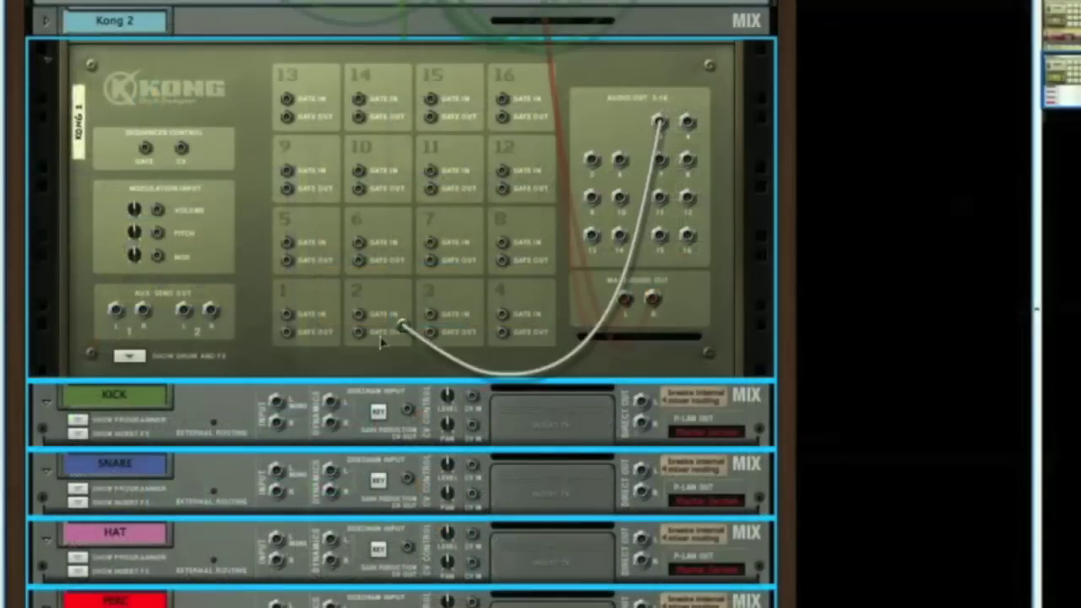
drag(382, 341, 277, 403)
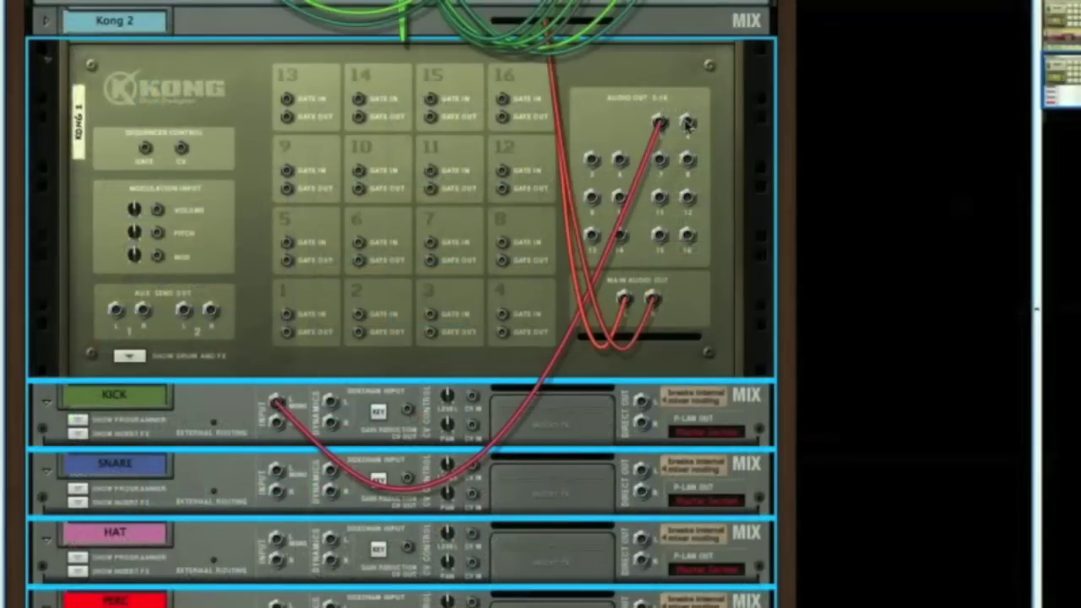
drag(687, 124, 277, 470)
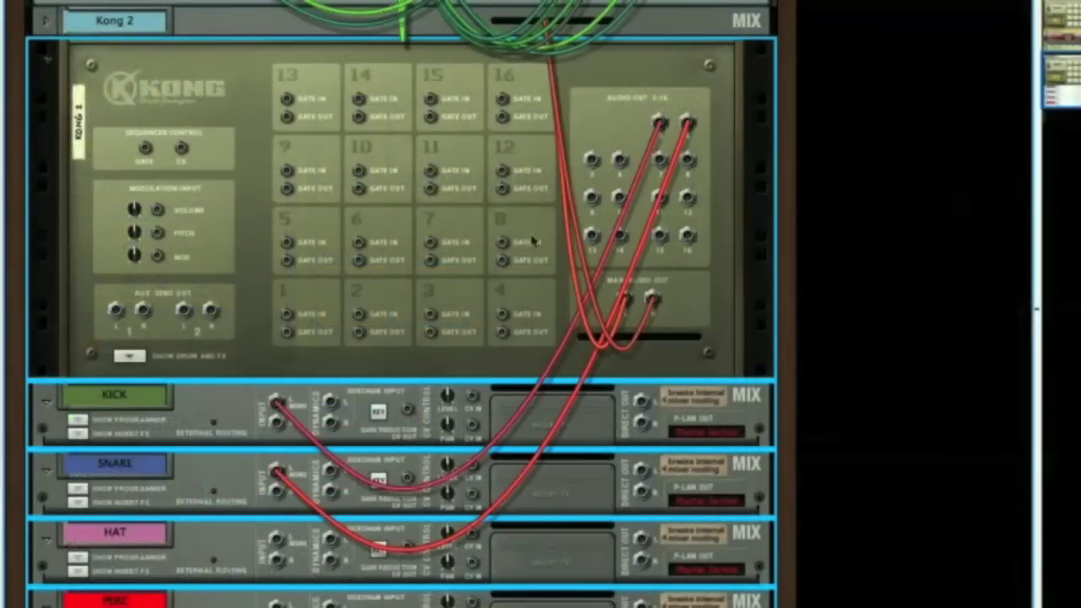
drag(592, 161, 276, 539)
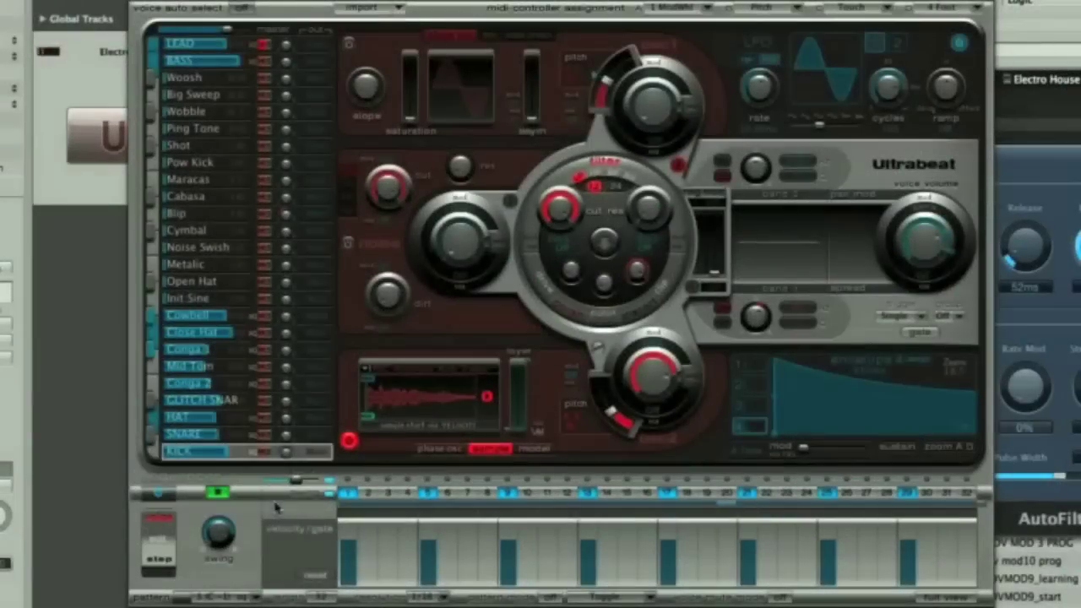
Step: Raise Ultrabeat's HAT sound volume to -7dB and lengthen its envelope decay
click(250, 421)
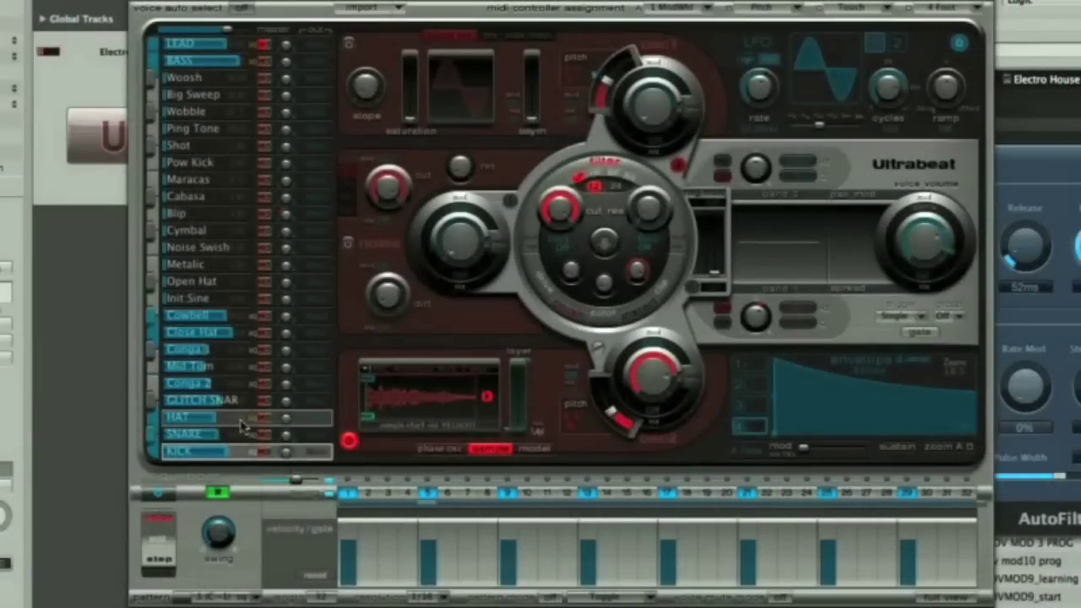
drag(652, 405, 654, 381)
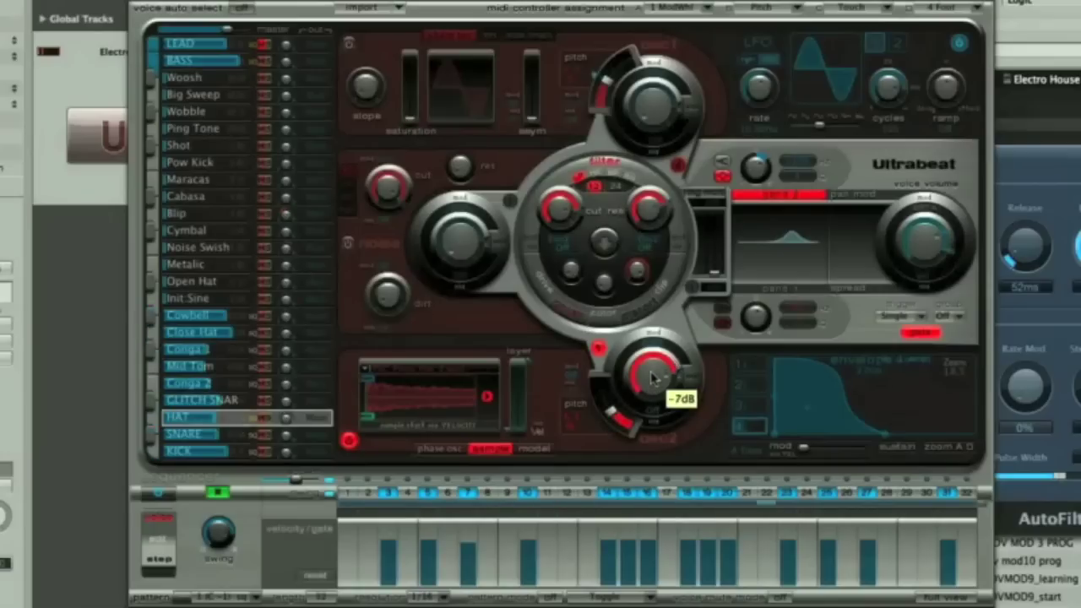
drag(893, 433, 910, 433)
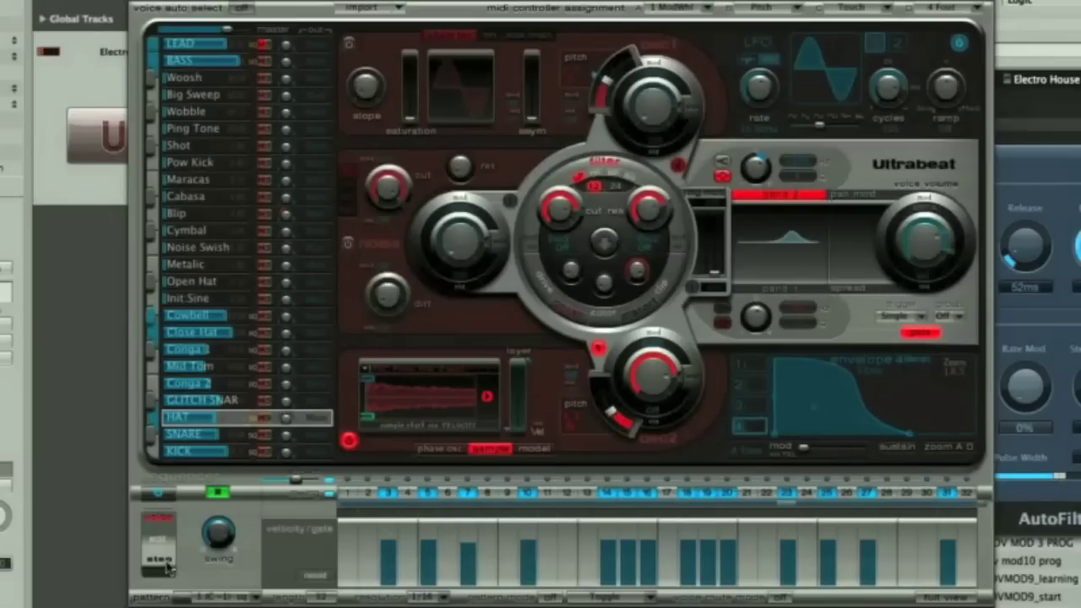
Step: Add Osc2 pitch step offsets on steps 10 and 15, with step 15 at -28%
click(162, 562)
click(529, 554)
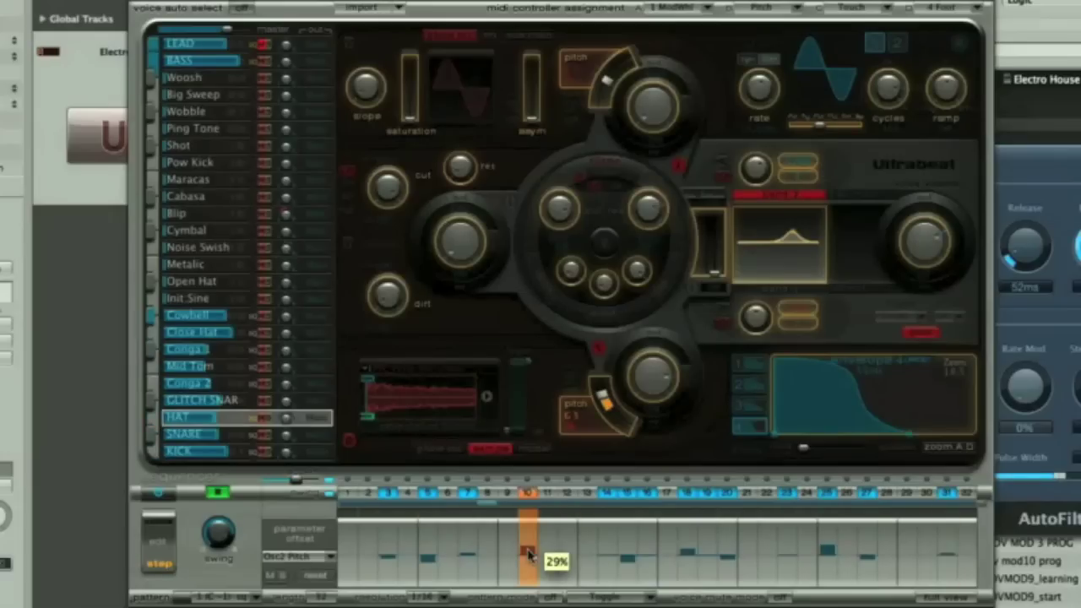
drag(627, 554, 629, 571)
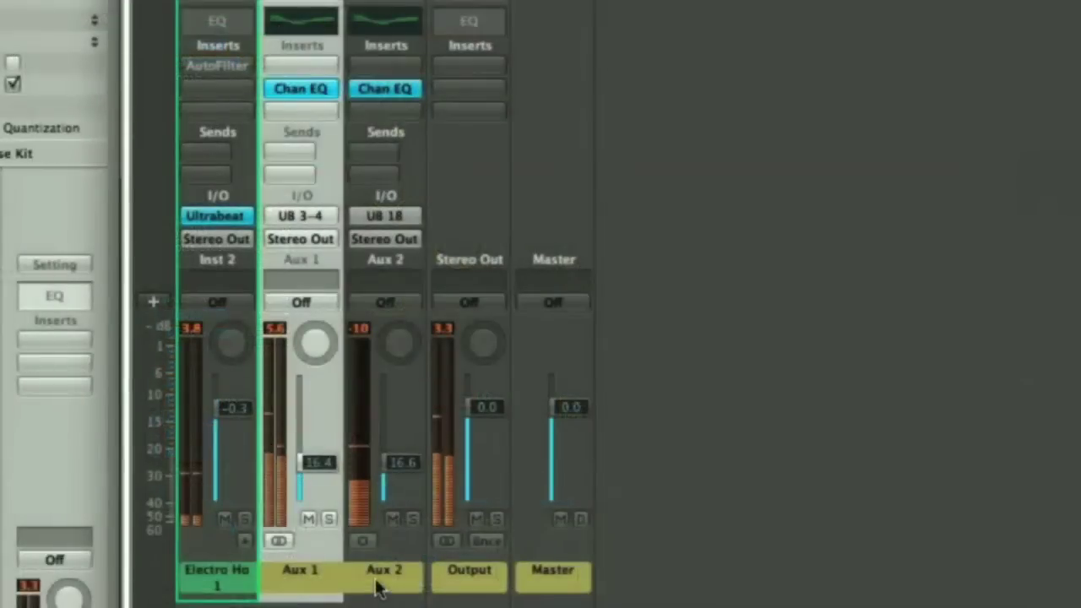
Step: On Aux 2's Channel EQ, move the 3250Hz band to 3500Hz at +3 dB
click(377, 589)
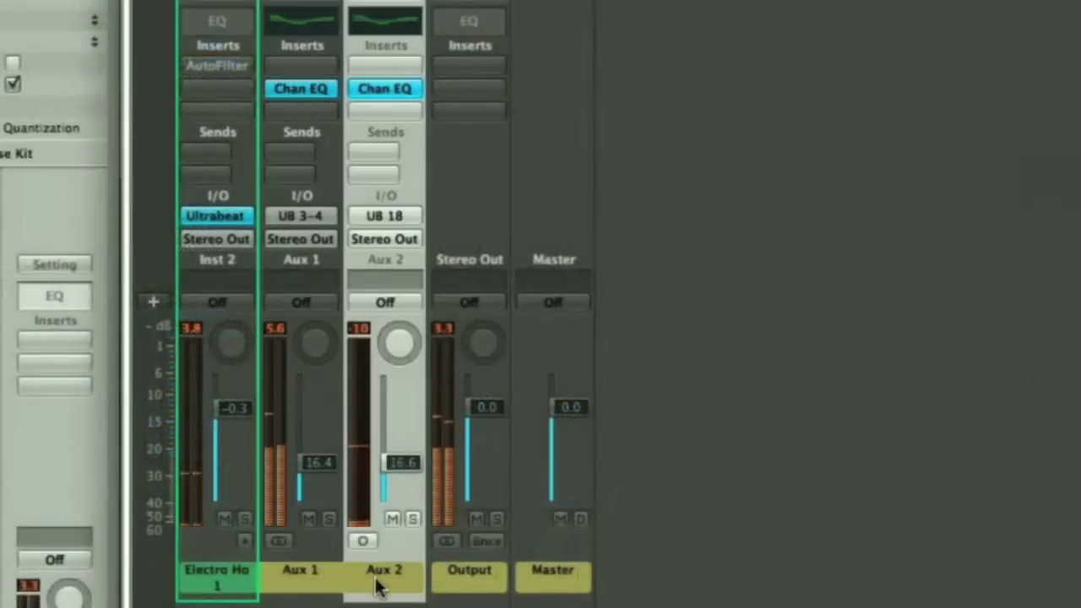
click(304, 579)
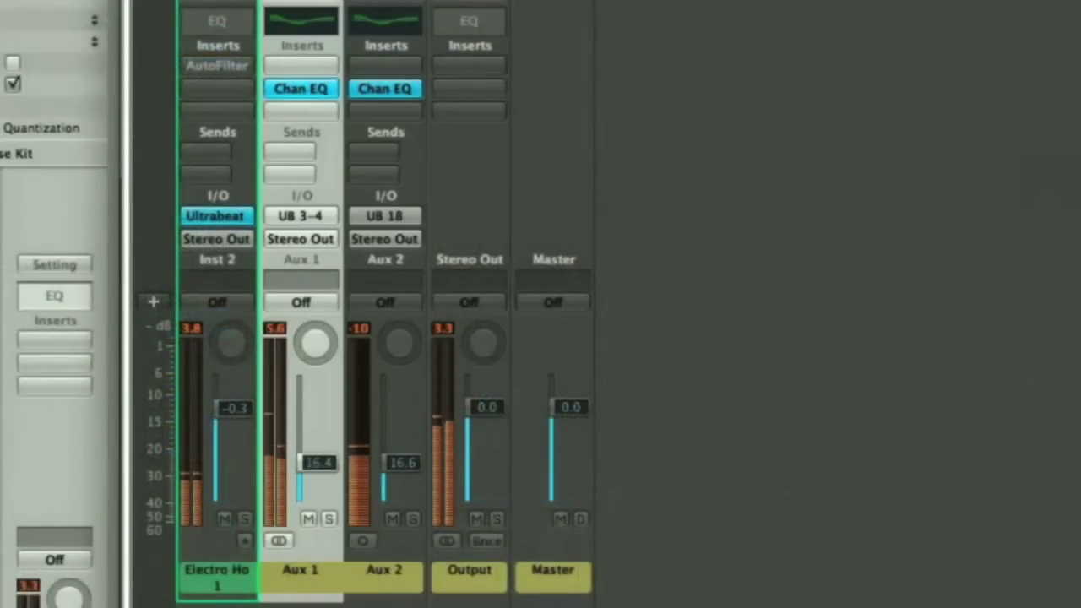
click(382, 587)
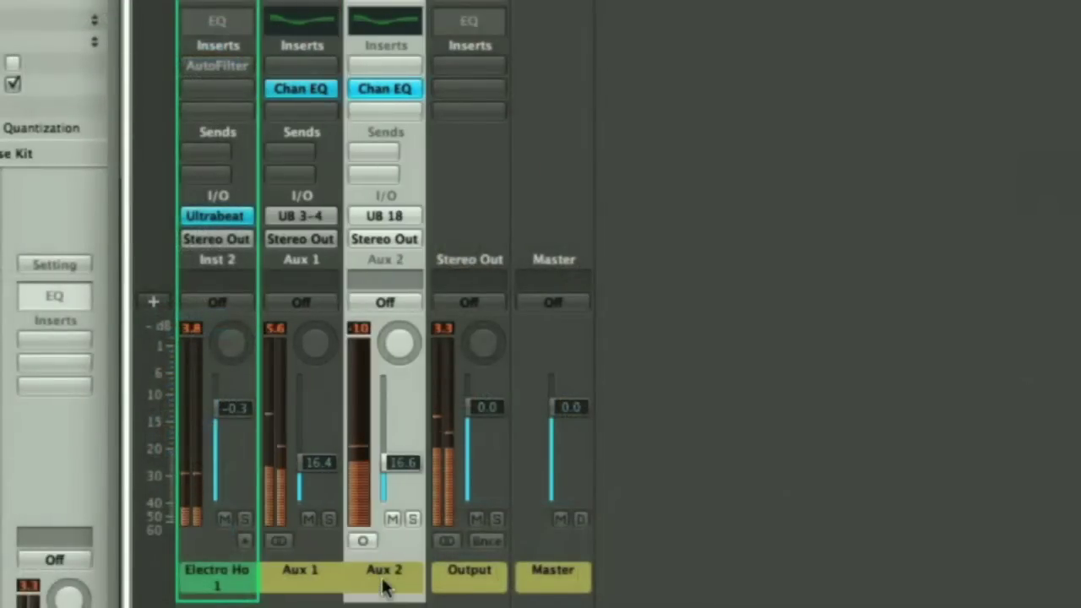
click(392, 88)
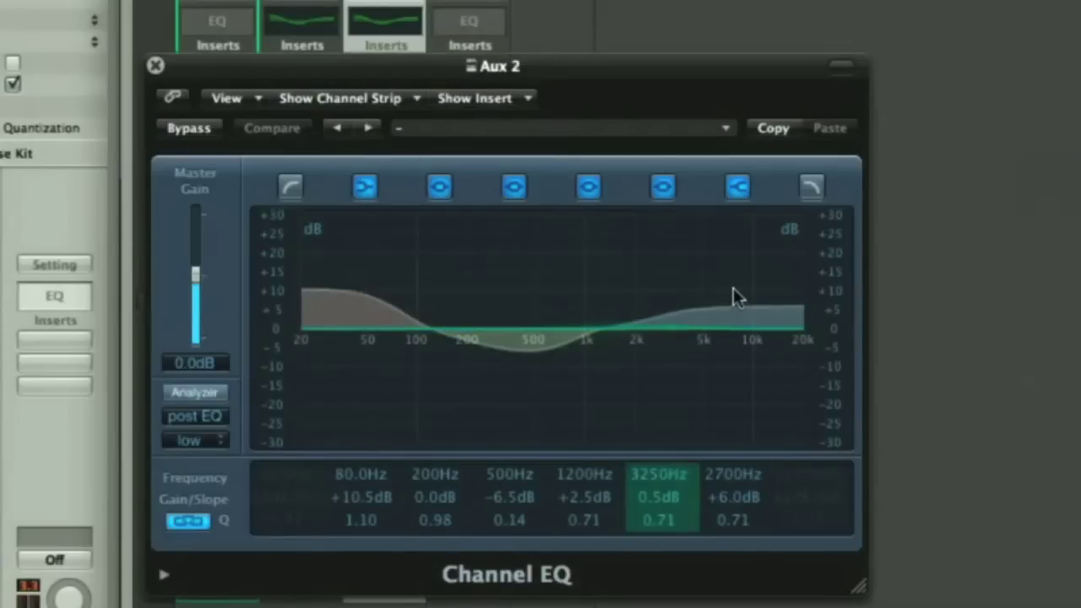
drag(733, 298, 756, 284)
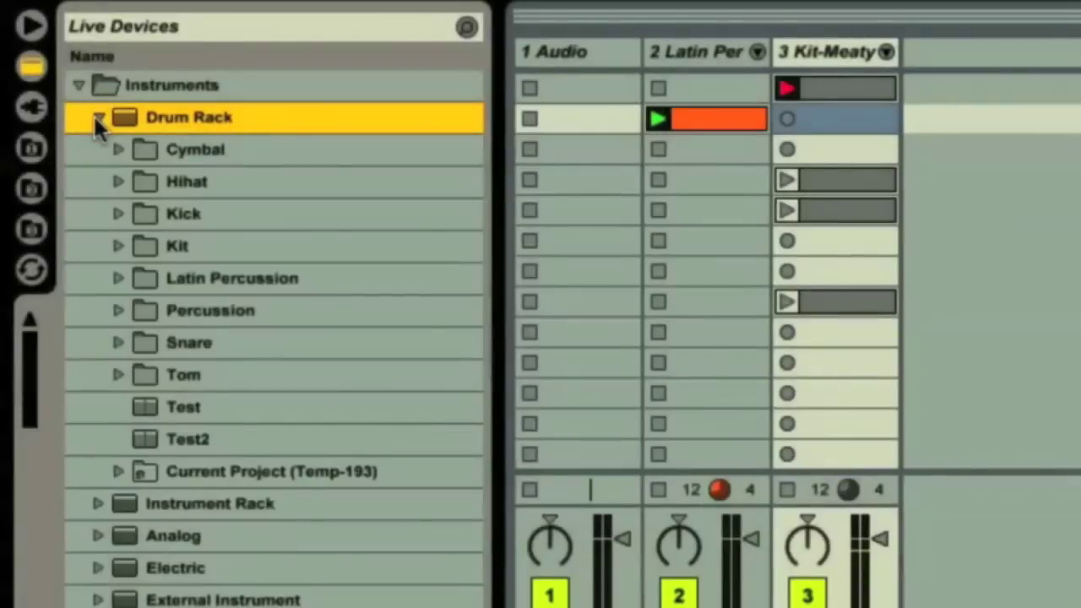
Step: Load the Kick-606 drum kit and draw two Res Snare notes in the clip
click(113, 209)
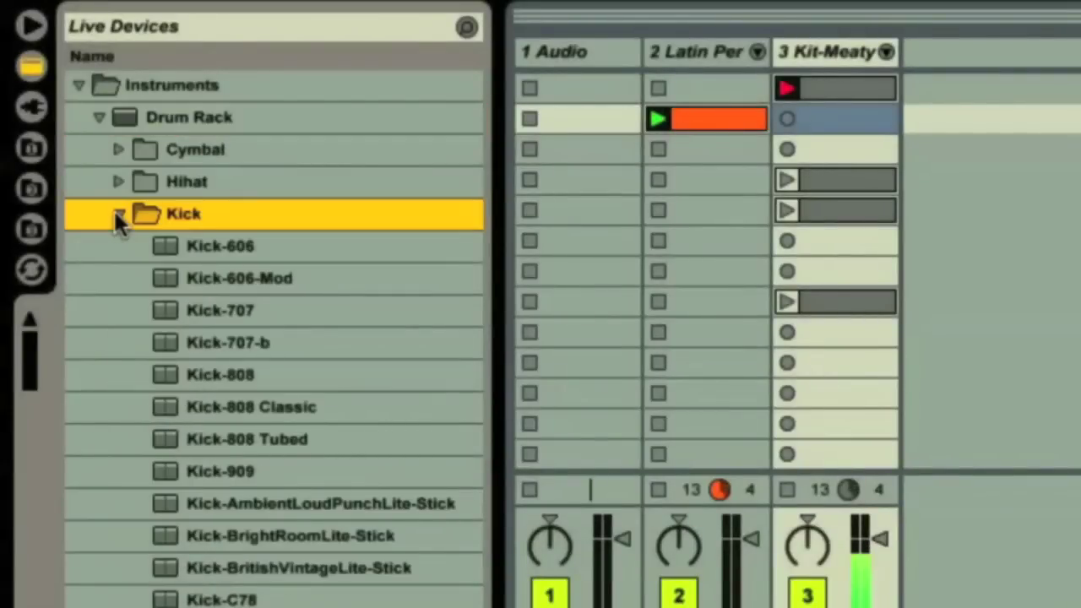
click(221, 248)
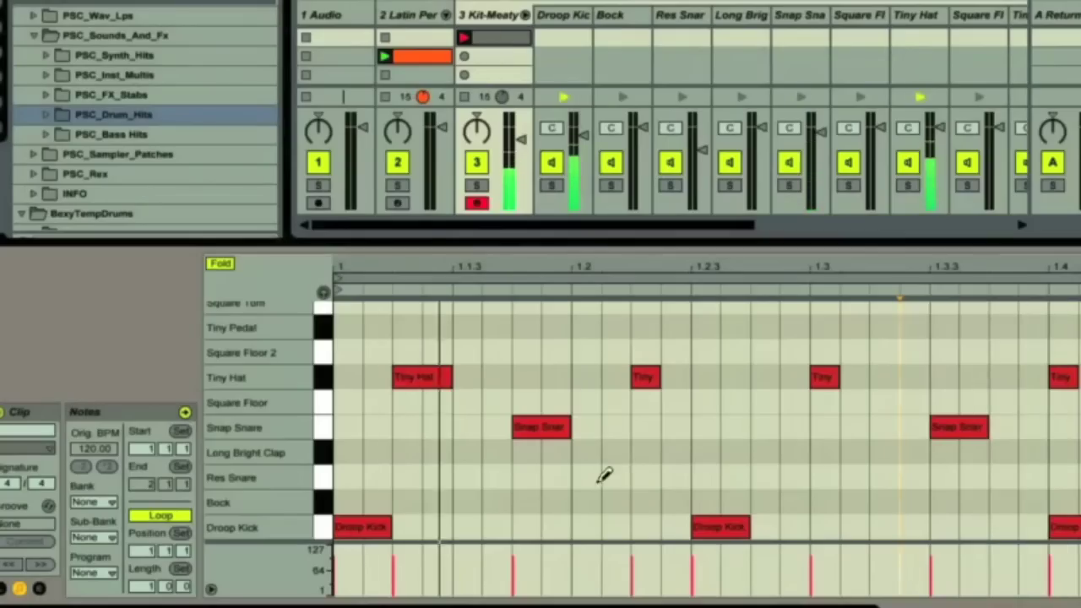
click(591, 478)
click(880, 478)
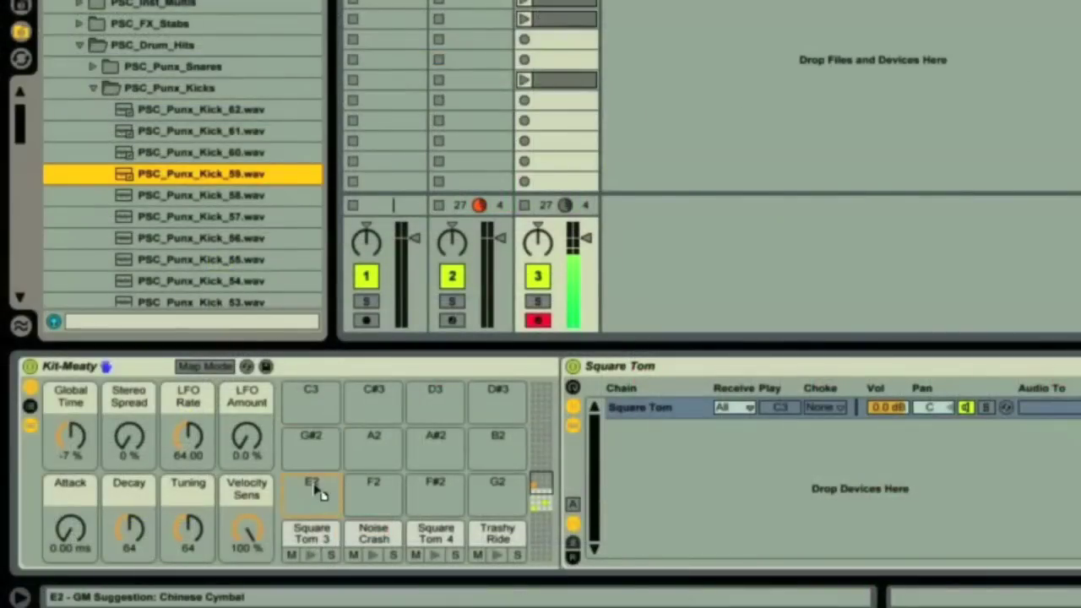
Step: Load PSC_Punx_Kick_59 onto pad E2 and add Reverb to the UD_Snare 3 chain
drag(325, 515, 321, 513)
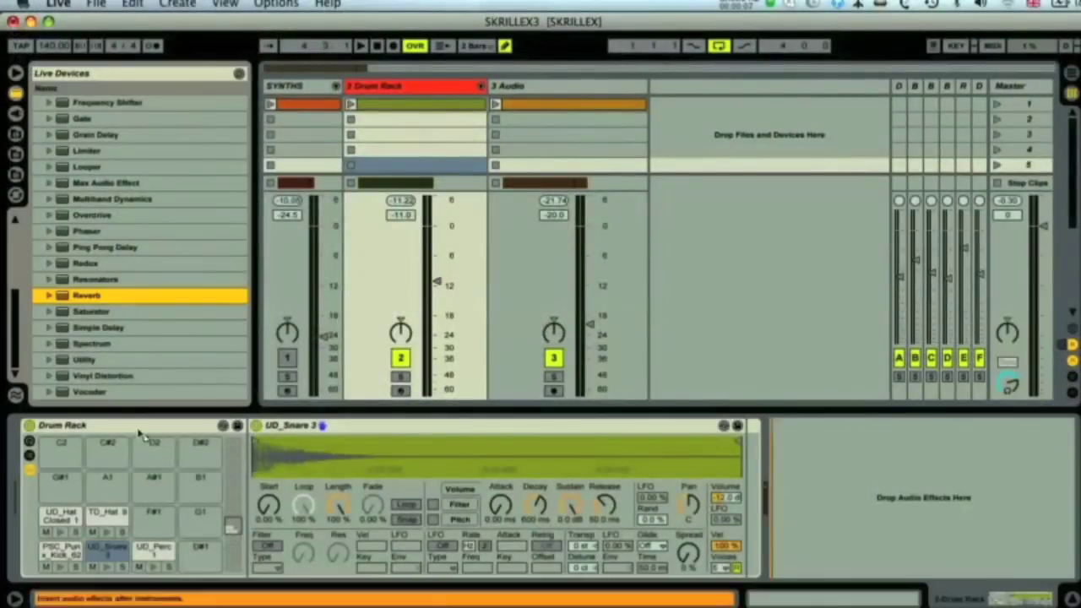
drag(141, 433, 111, 550)
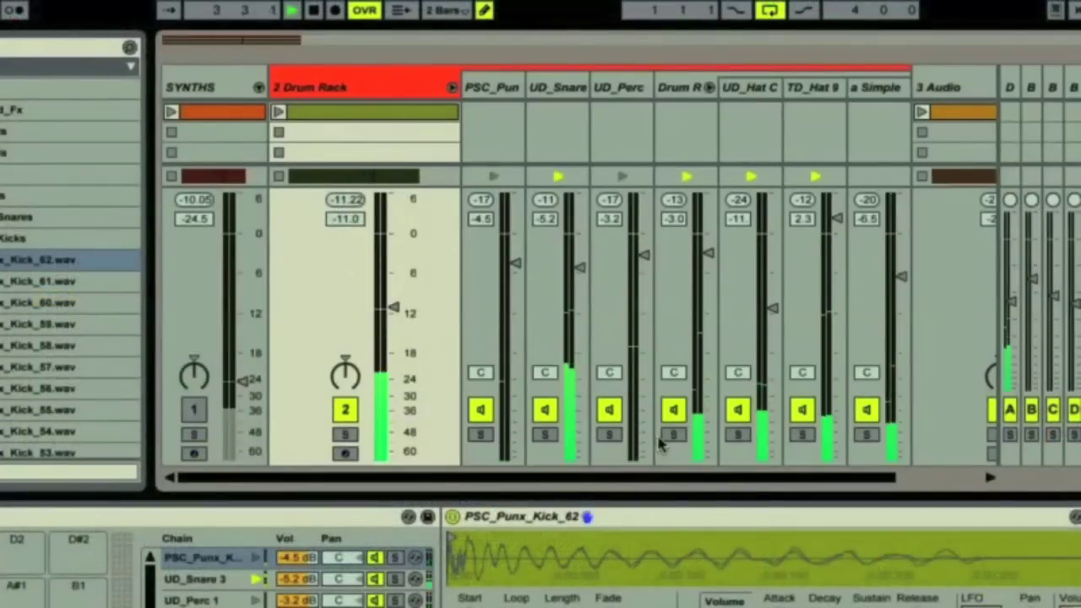
click(674, 434)
click(673, 434)
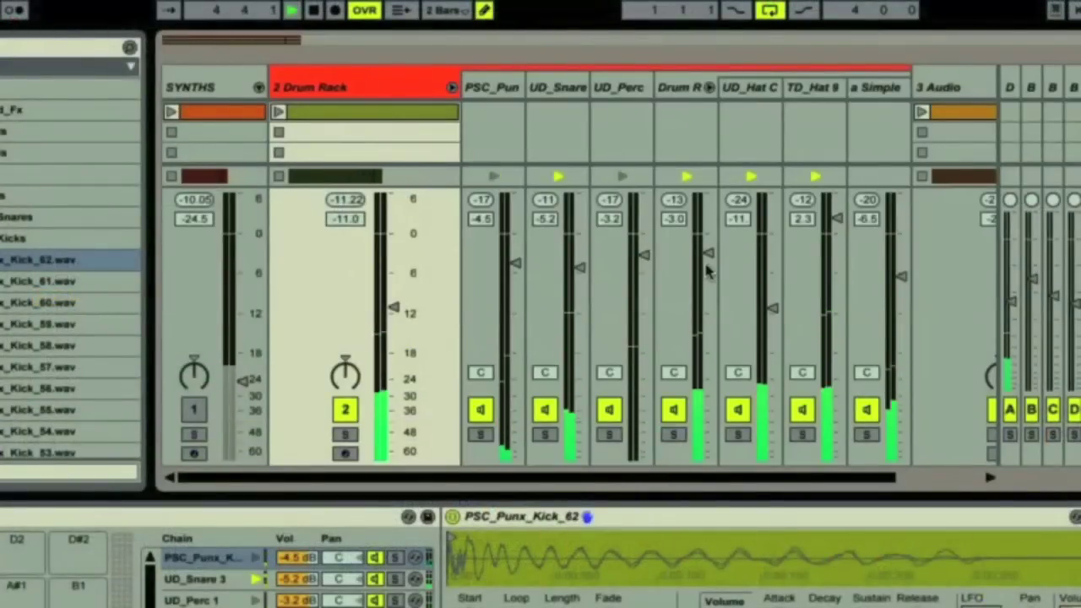
click(674, 434)
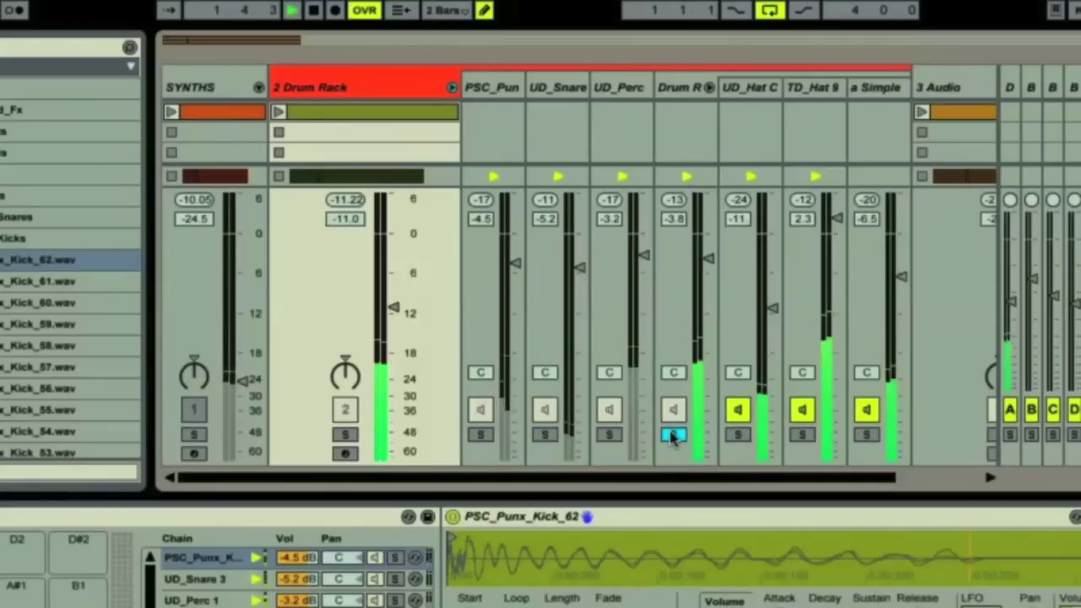
click(673, 434)
click(451, 87)
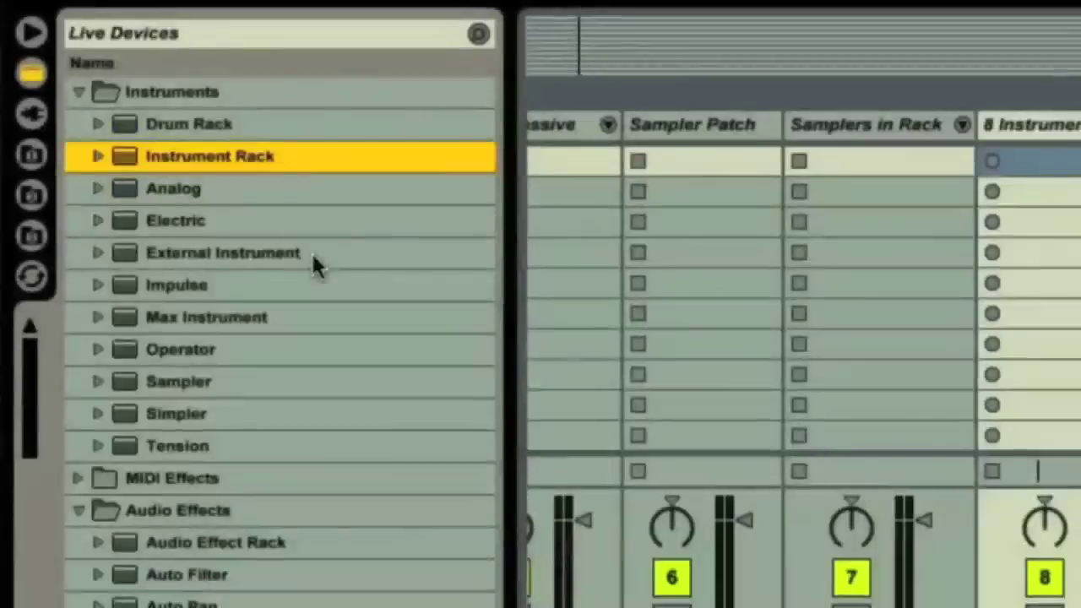
Step: In the Electric Guitars Instrument Rack, lower the Operator chain's Osc-A Level macro to -13 dB
click(97, 156)
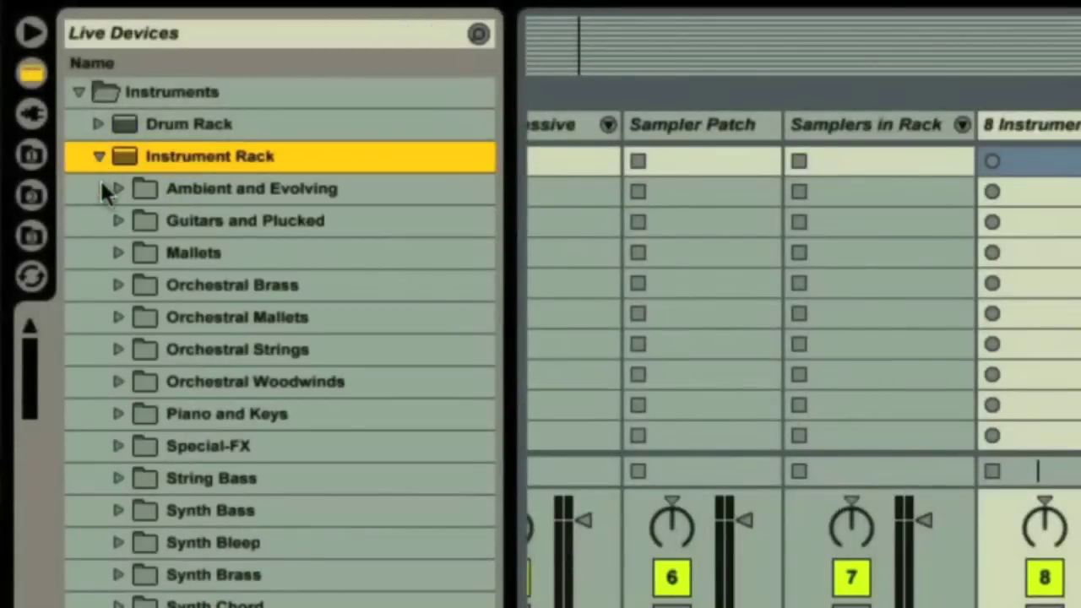
click(118, 222)
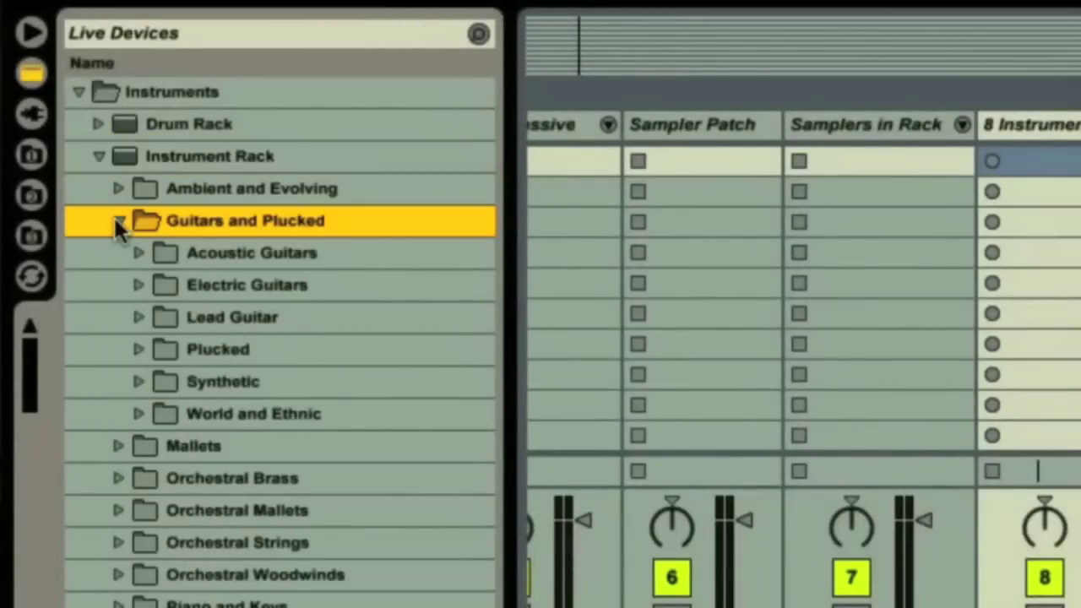
click(136, 285)
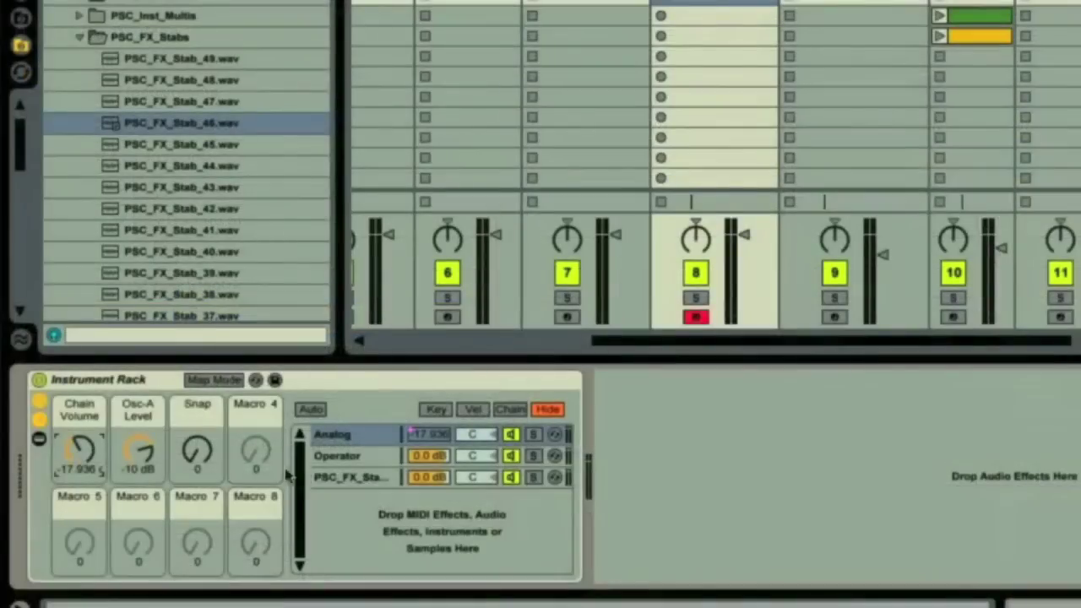
click(329, 461)
click(38, 441)
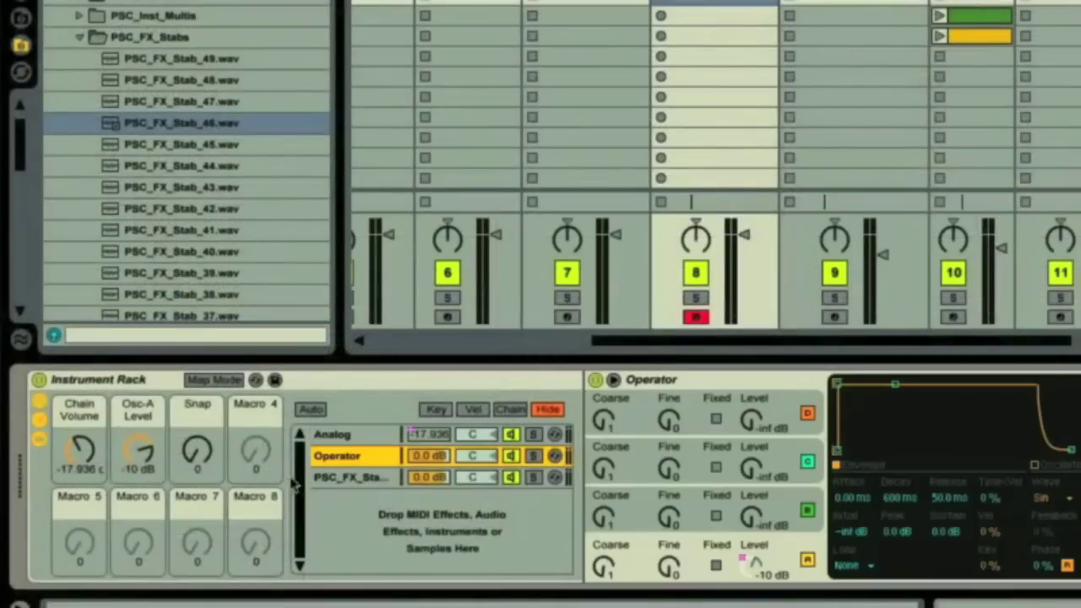
drag(145, 459, 145, 463)
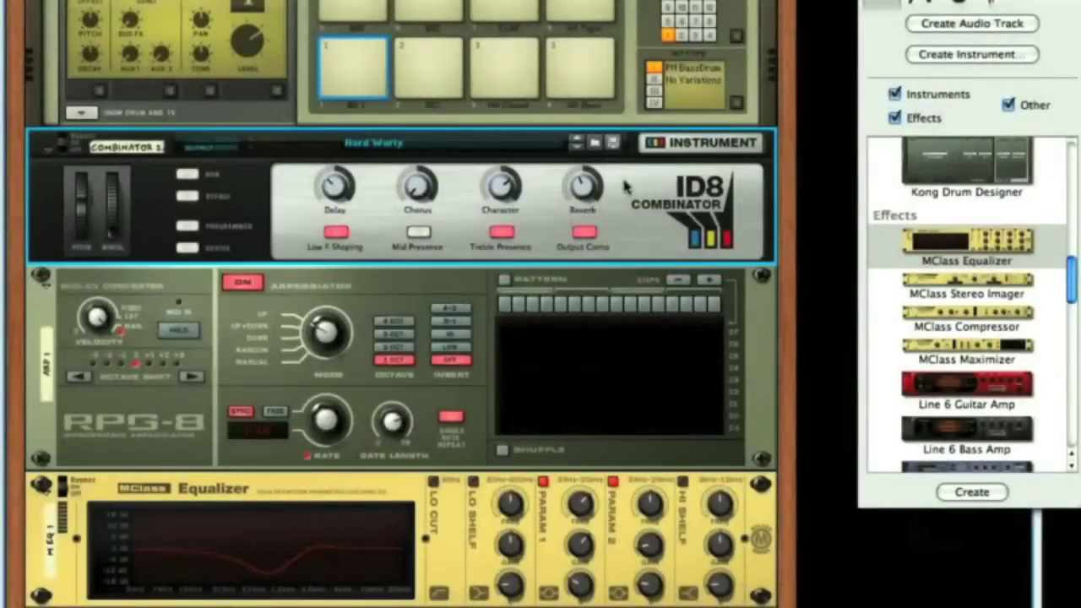
Step: Expand the Hard Wurly Combinator to reveal its MClass Compressor, micromix, RV7000, ID8 and Scream 4 devices
click(429, 151)
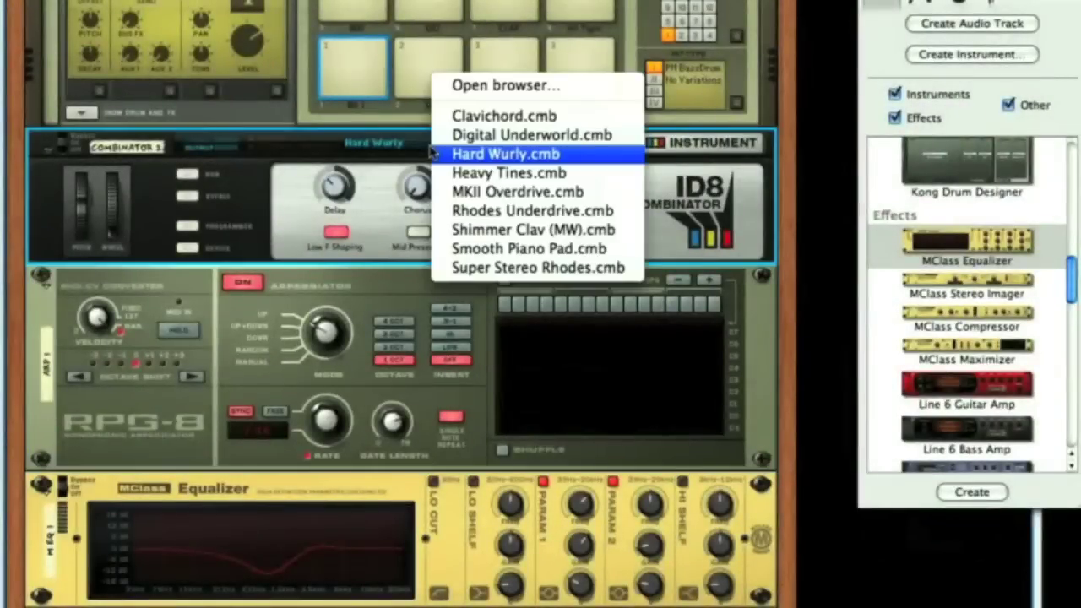
click(381, 216)
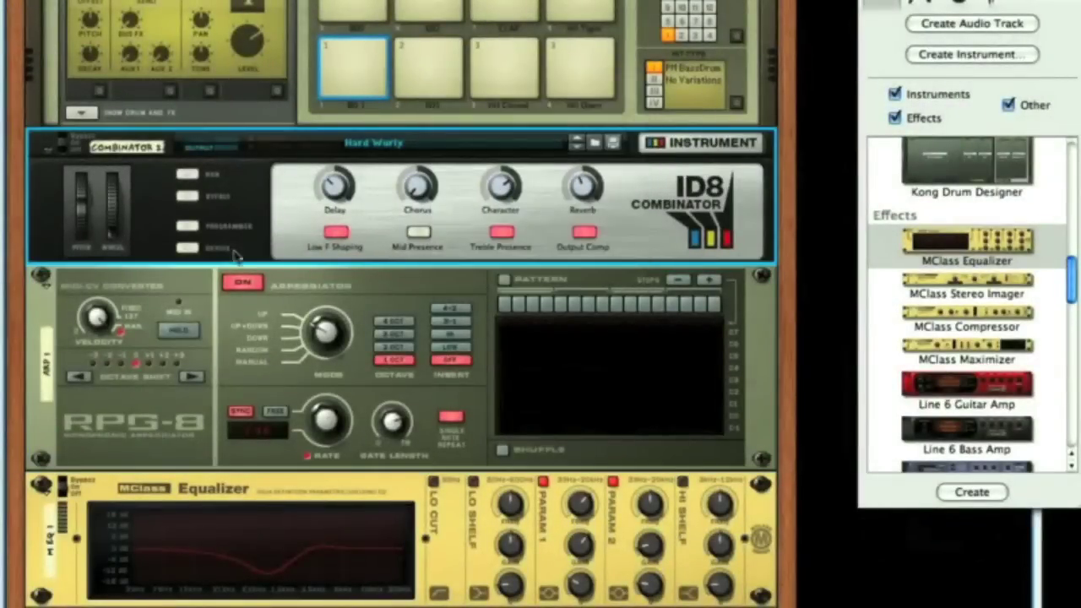
click(188, 249)
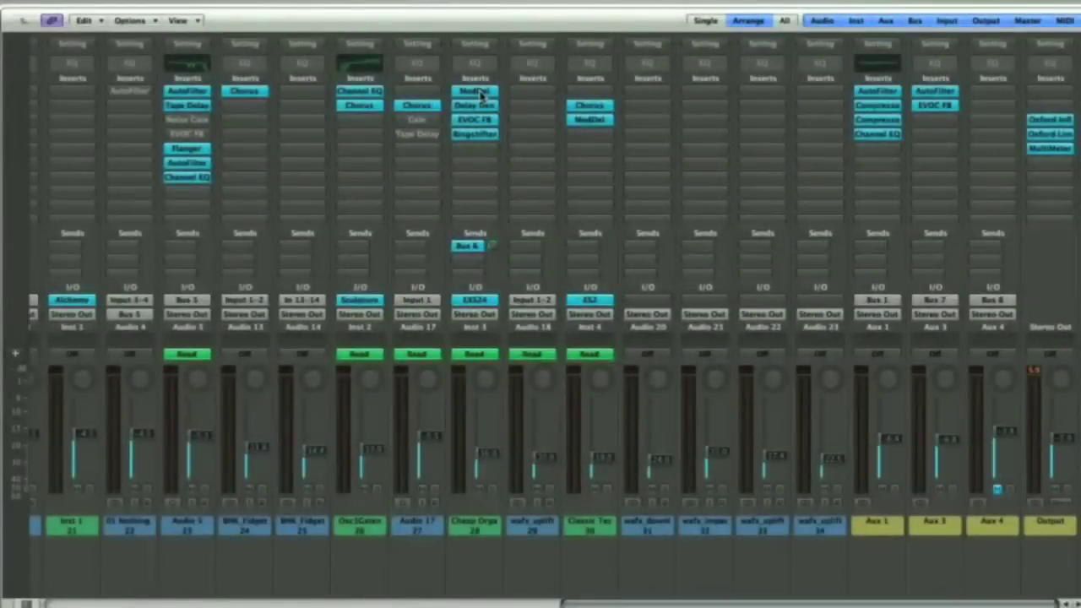
Step: Open Cheap Organ's Modulation Delay, Delay Designer, EVOC 20 Filterbank and Ringshifter plugins in turn
click(483, 93)
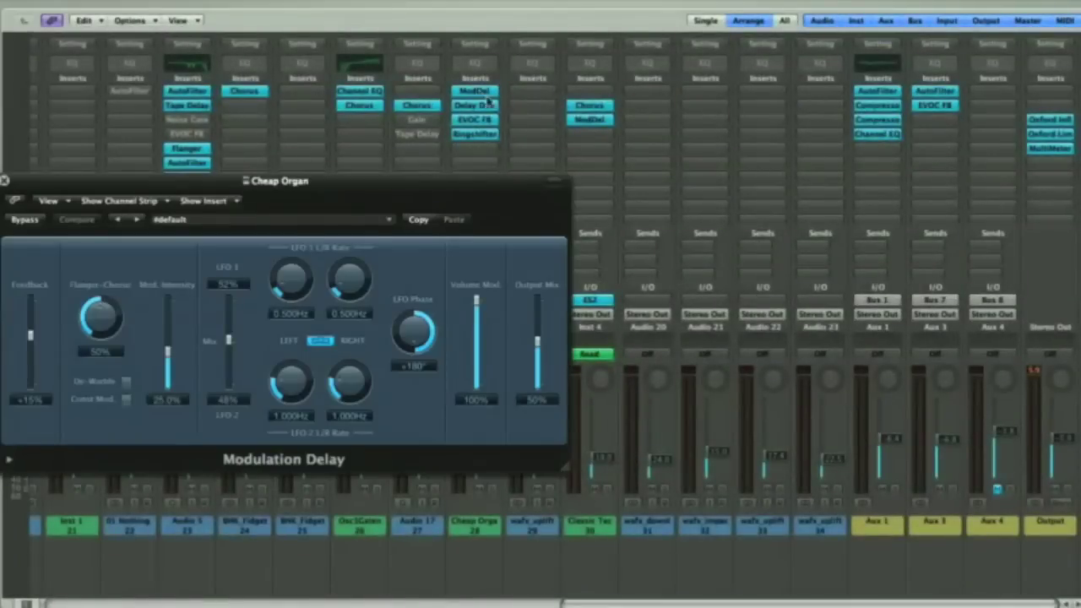
click(478, 106)
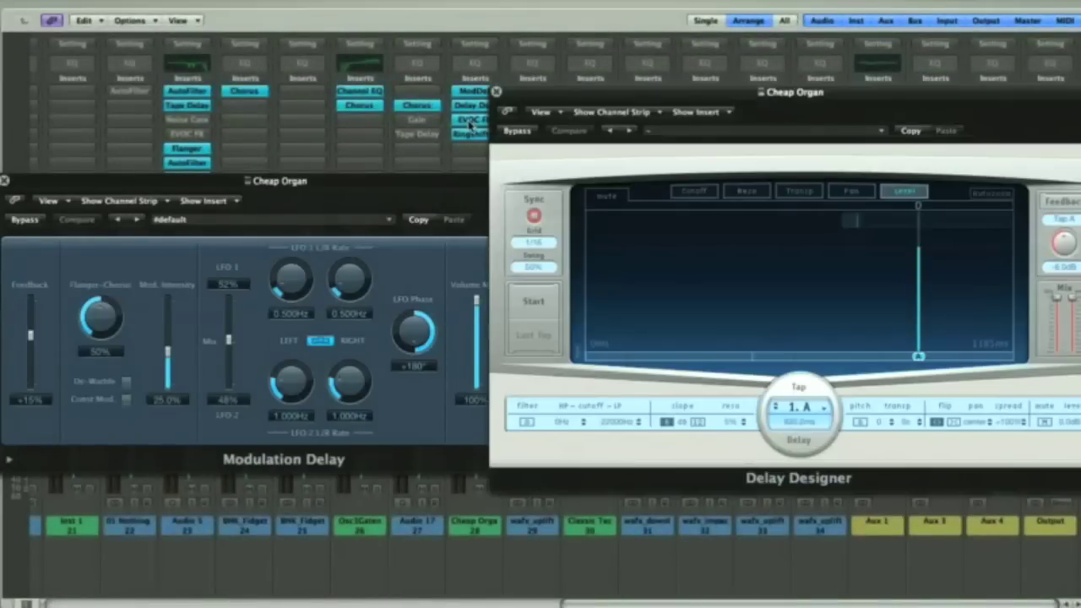
click(471, 122)
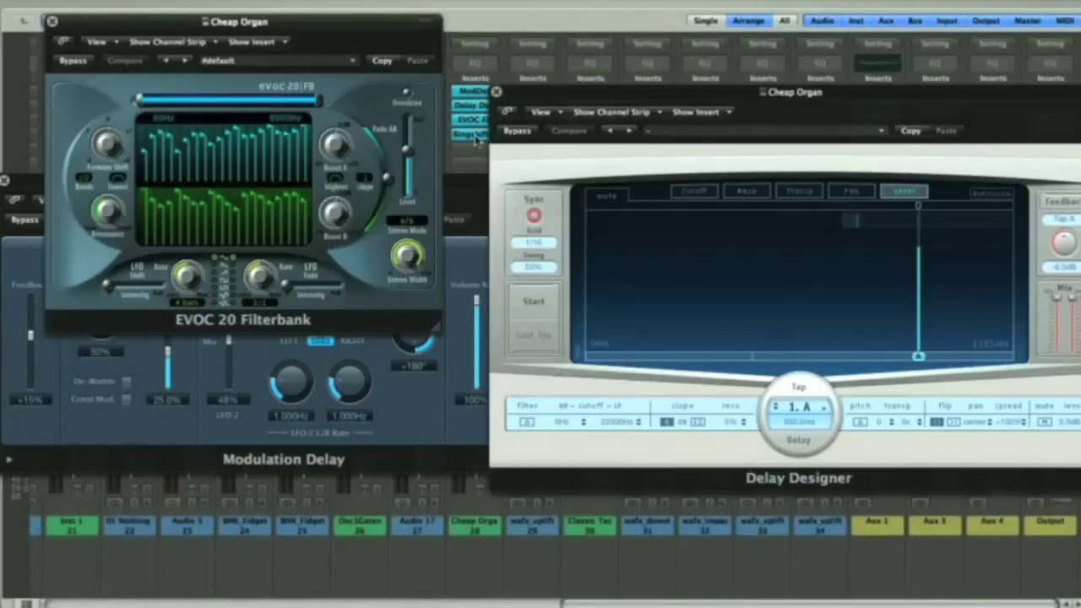
click(475, 135)
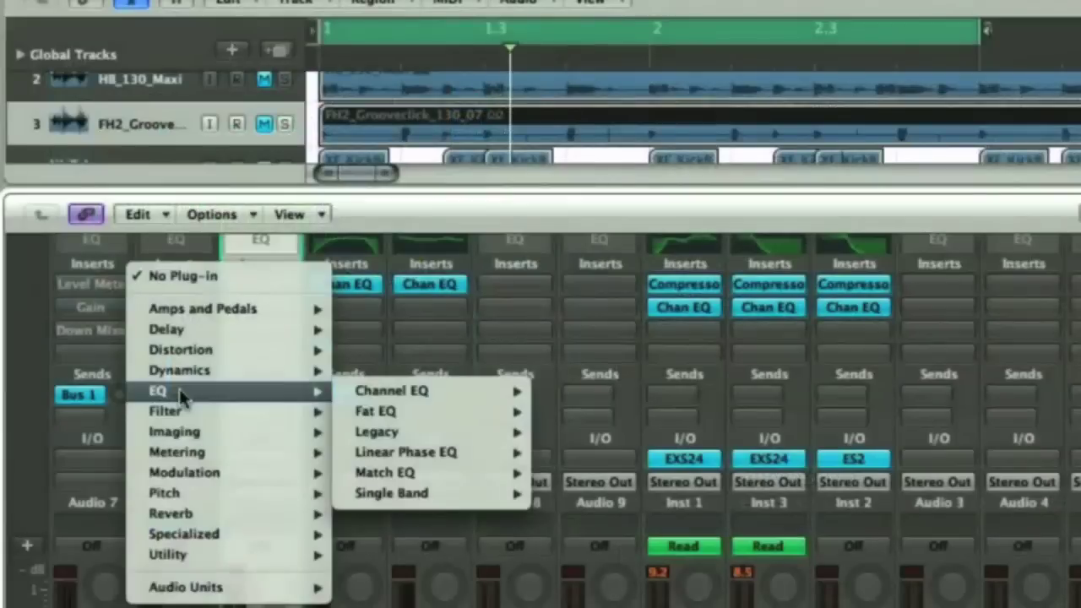
Step: Insert a DeEsser on Audio 10 with lower suppressor frequency, then raise the Enveloper's gain and attack time
mouse_move(188, 409)
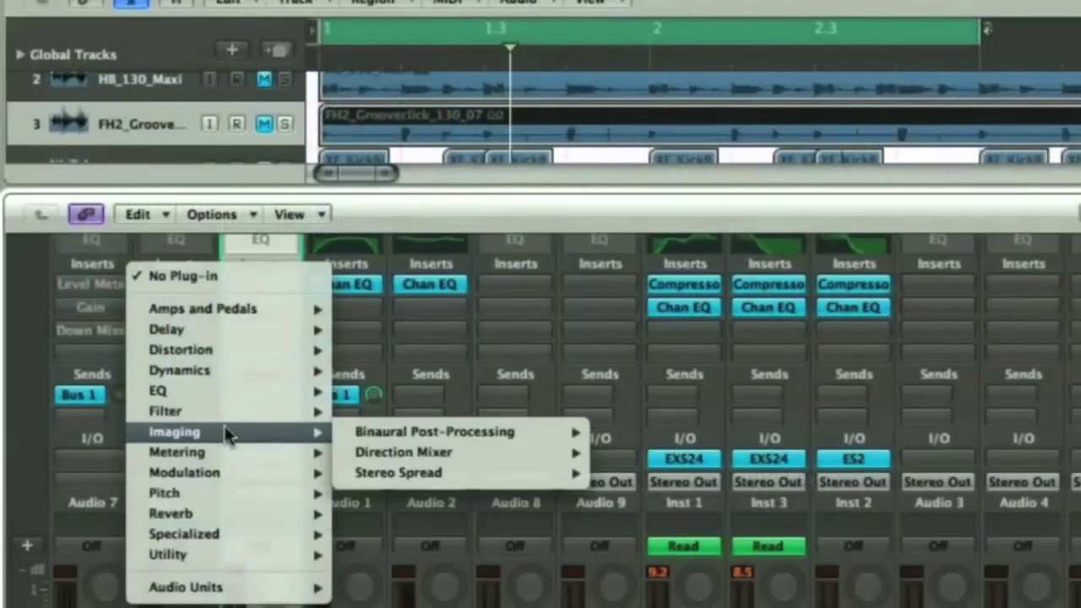
mouse_move(232, 395)
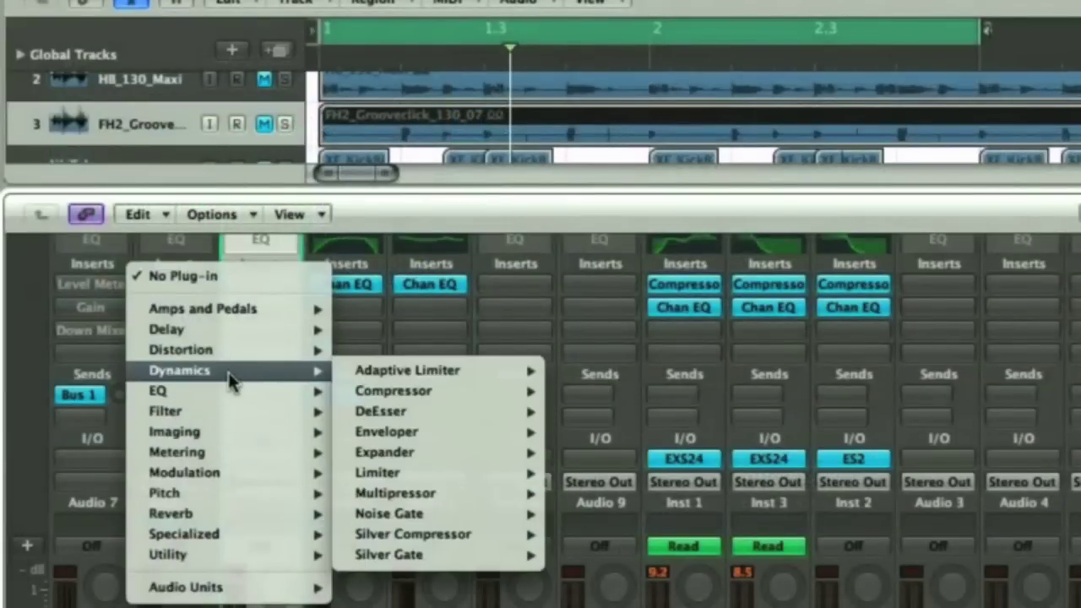
click(388, 408)
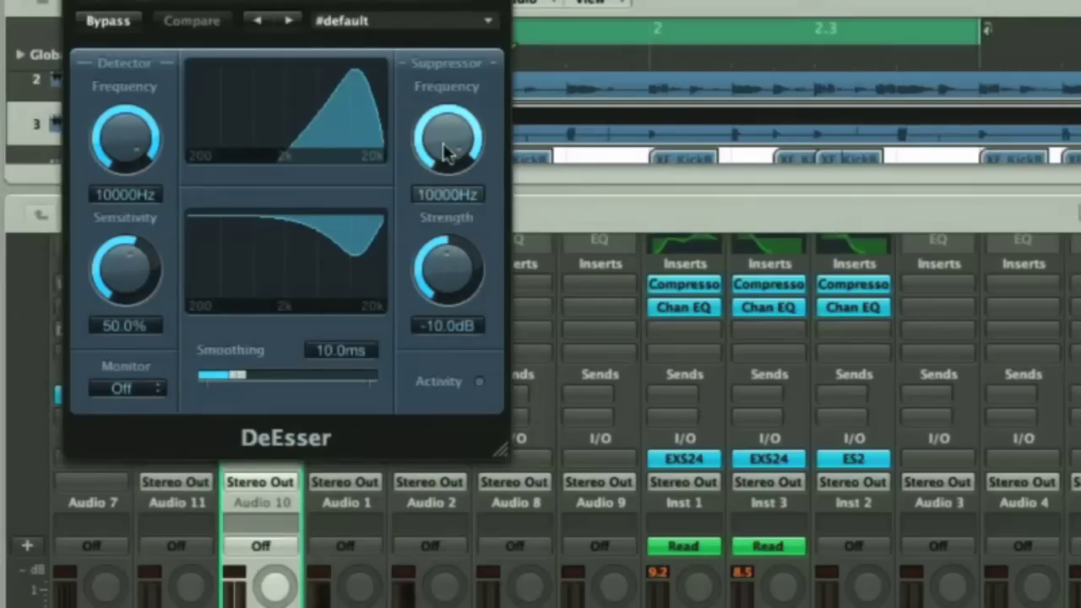
drag(448, 152, 441, 173)
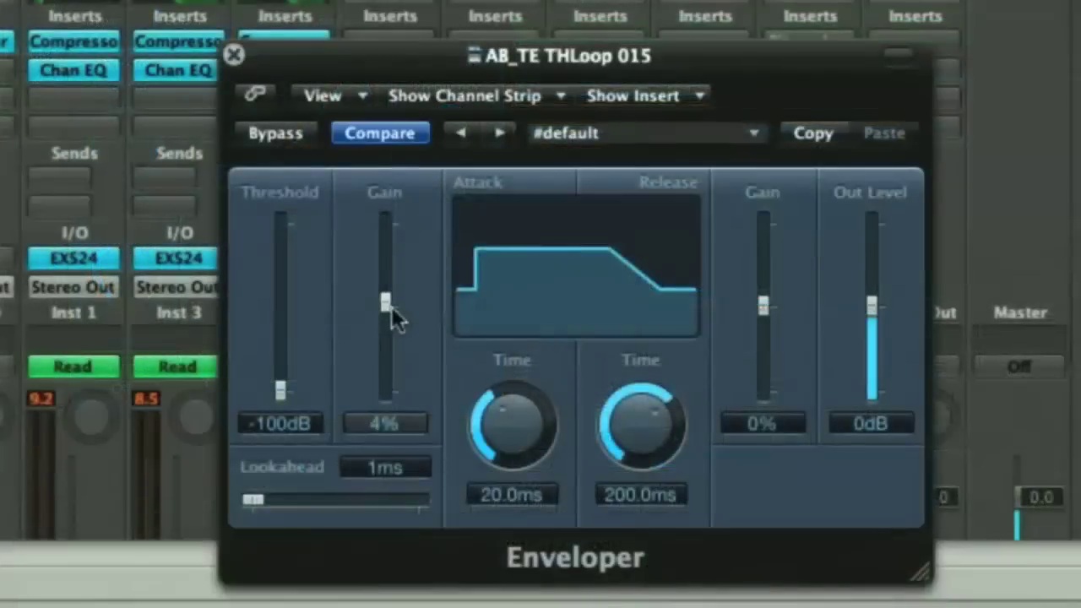
drag(391, 314, 392, 243)
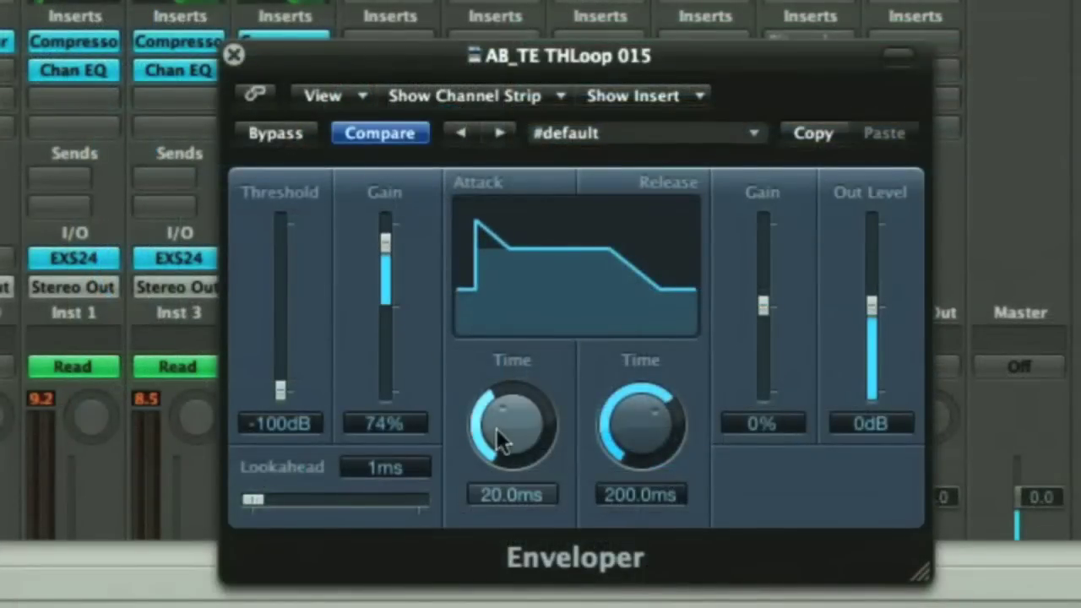
drag(505, 405, 507, 392)
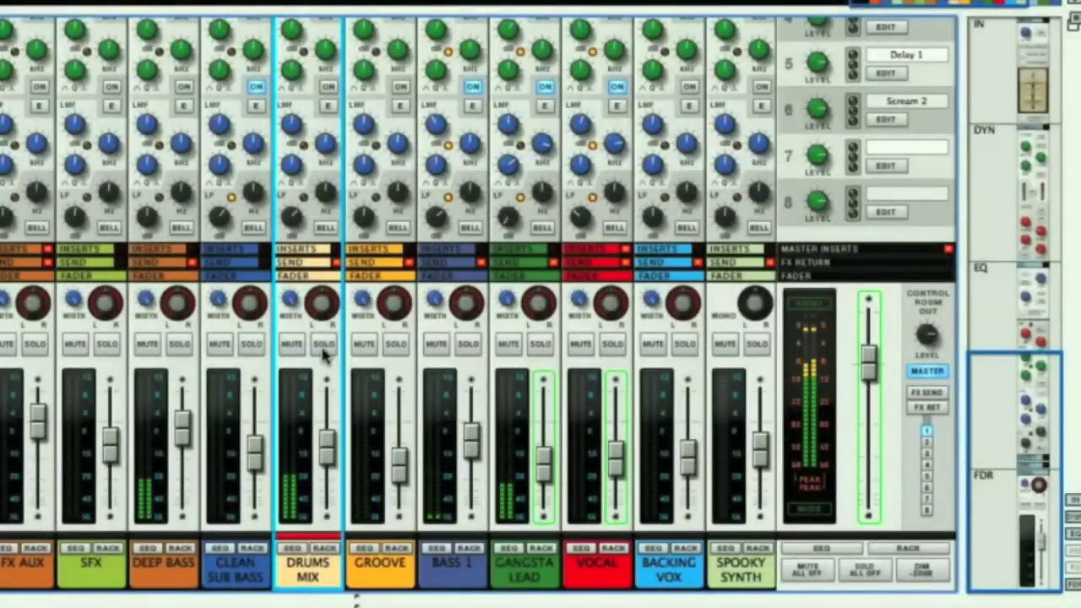
Step: Solo the Drums Mix channel and scroll the mixer up to its EQ and dynamics sections
click(323, 346)
drag(990, 463, 989, 370)
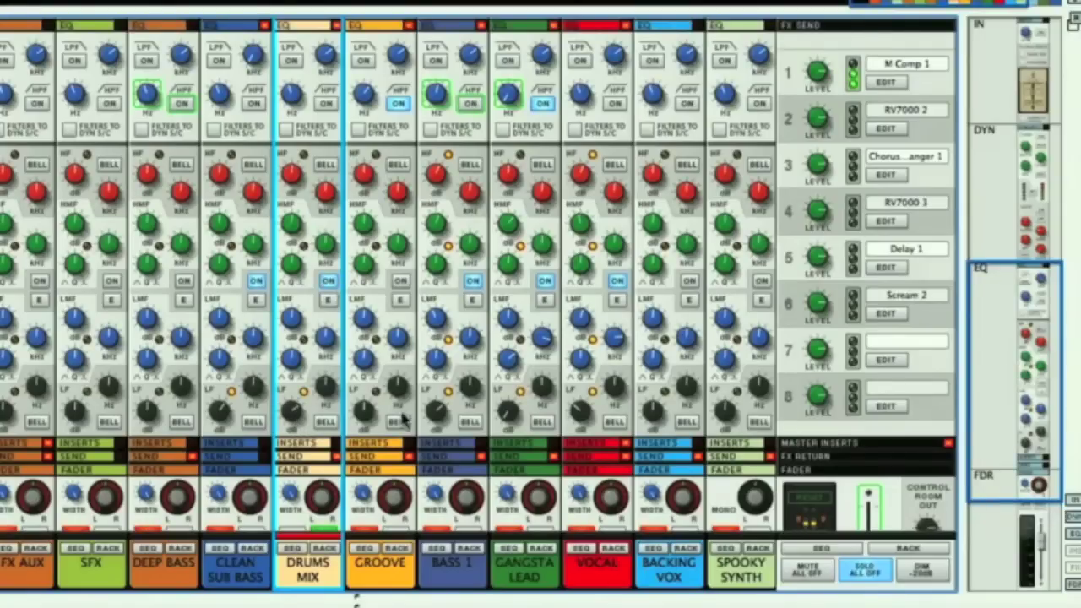
drag(1011, 408, 1011, 202)
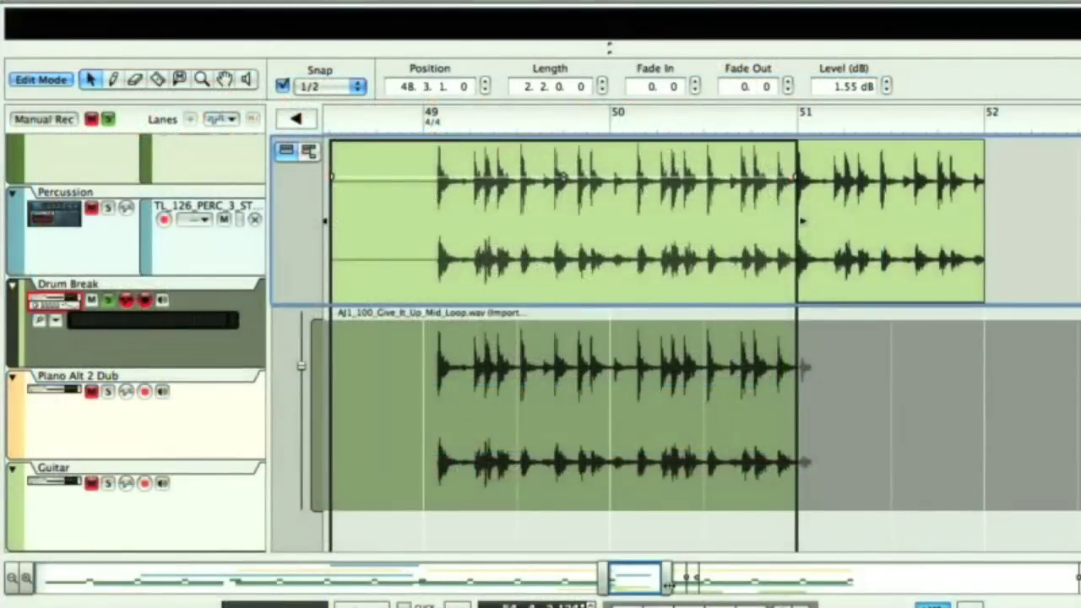
Step: Zoomed to bars 48.3–50.3, shift the Drum Break take's offset earlier and move the Guitar comp cut left
drag(667, 584, 647, 585)
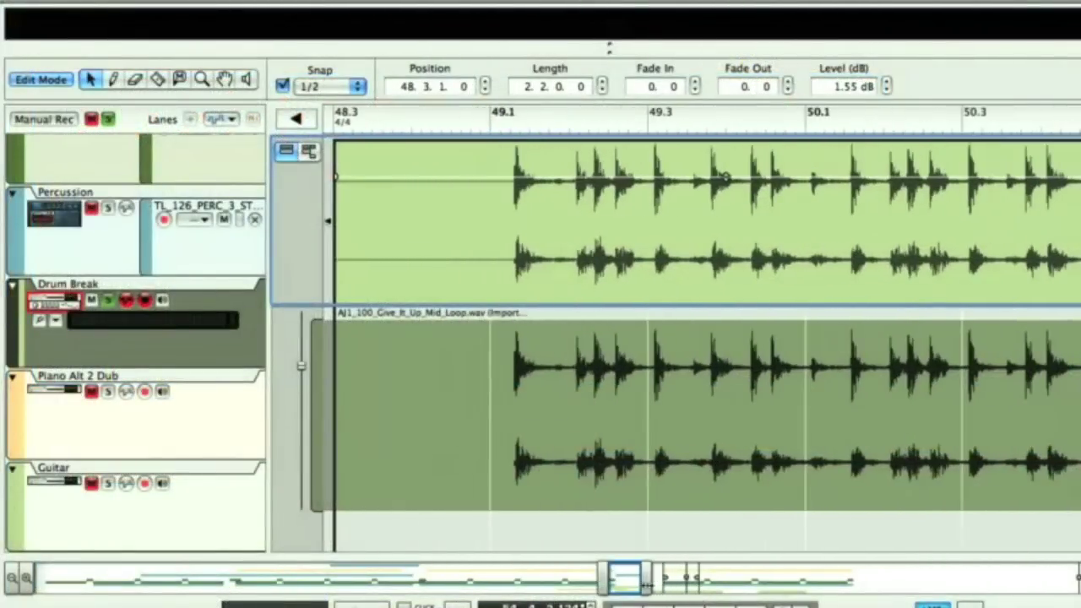
drag(692, 408, 669, 410)
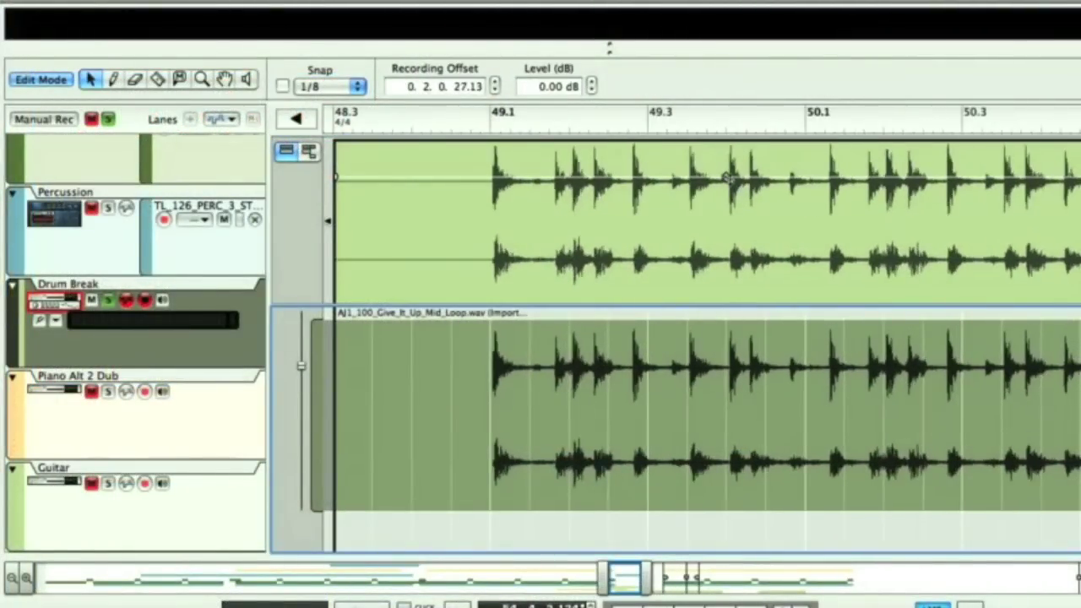
click(728, 189)
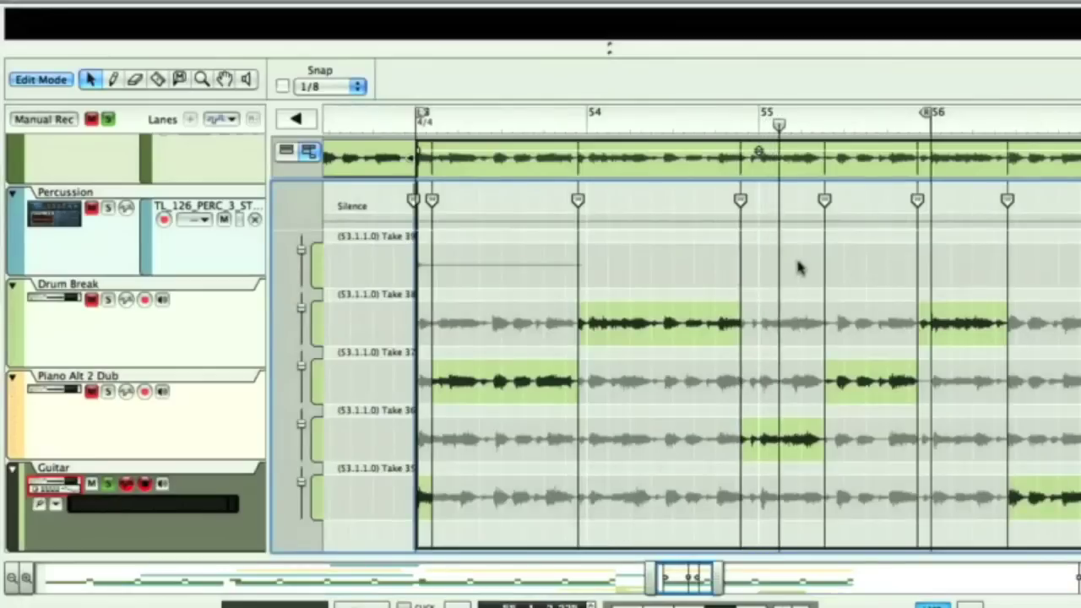
drag(741, 202, 708, 214)
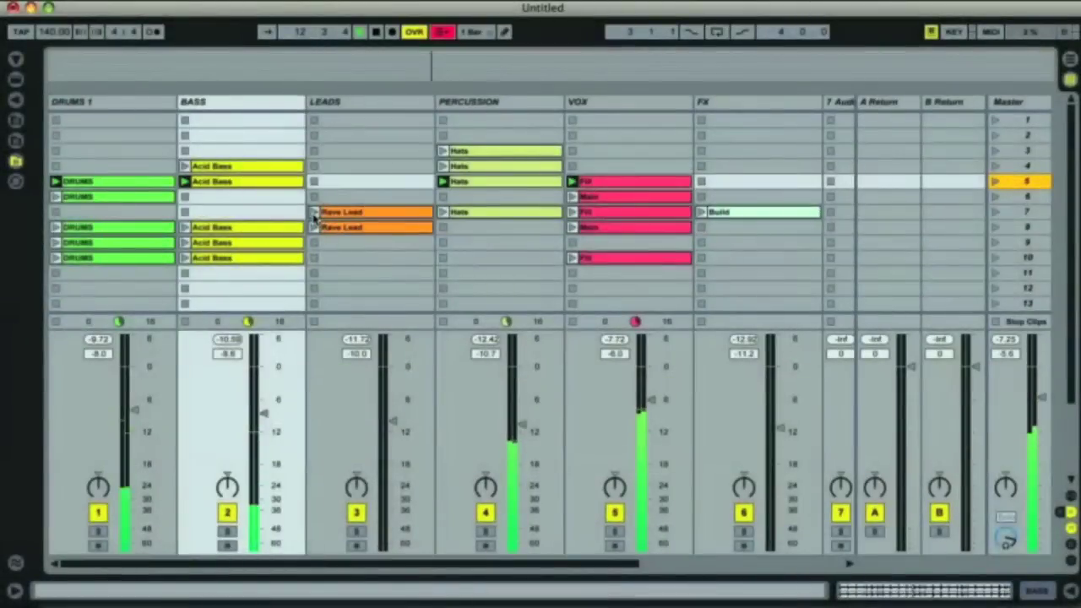
Step: Launch the Rave Lead clip on LEADS, then scenes 8 and 10
click(315, 212)
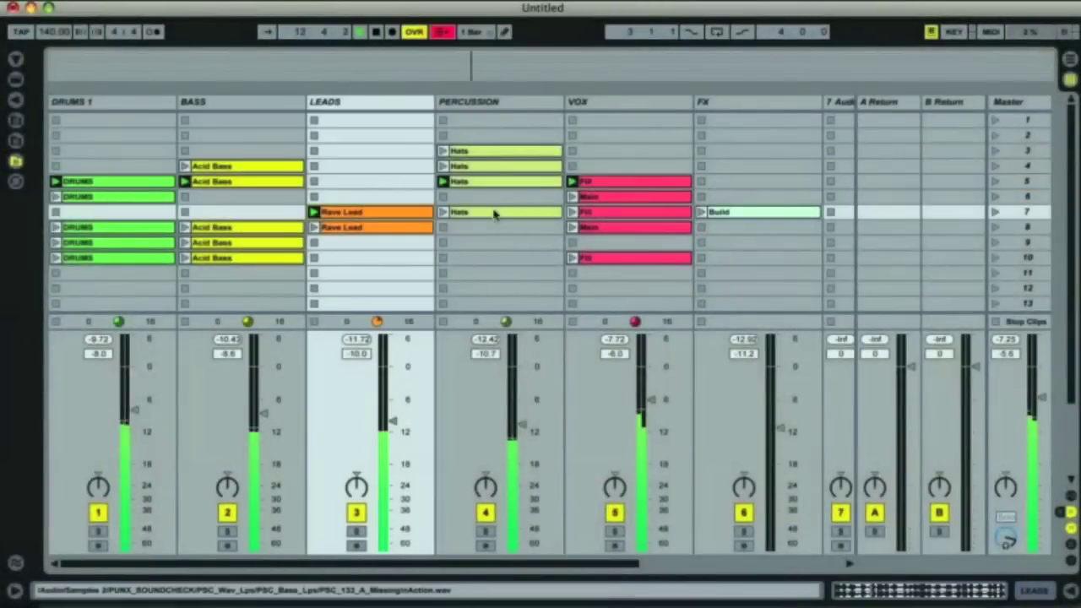
click(994, 228)
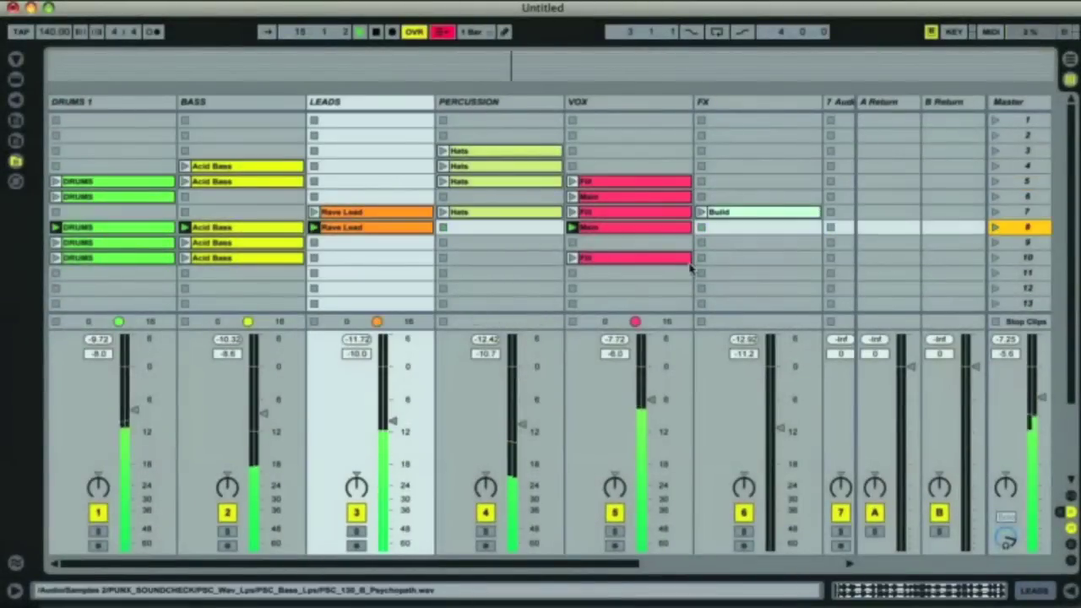
click(994, 258)
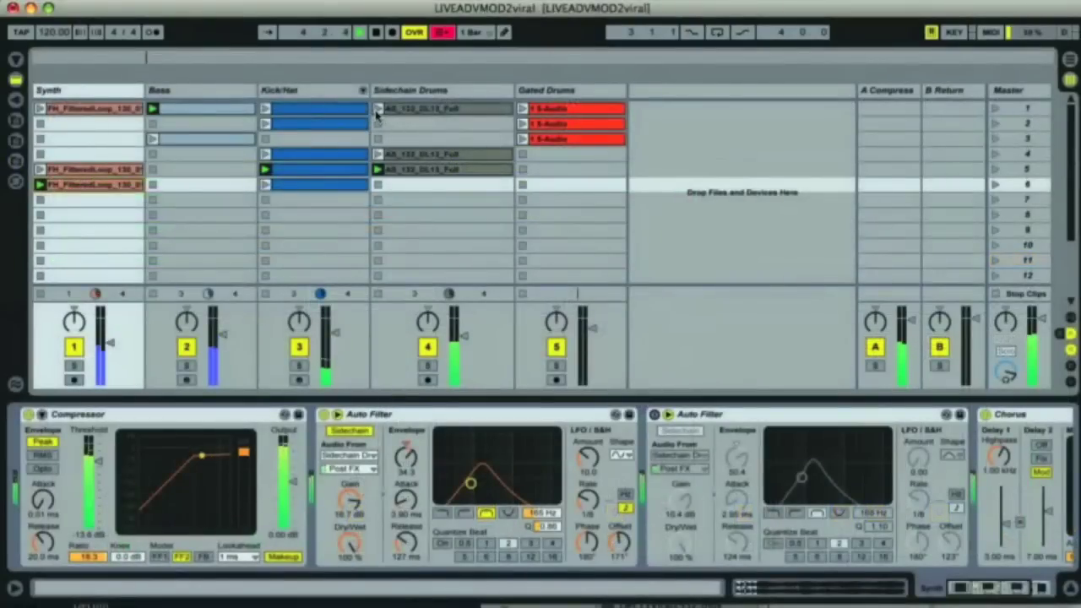
Step: Show Sidechain Drums' effects, launch a Gated Drums clip and scene 4, then go to Arrangement view
click(378, 109)
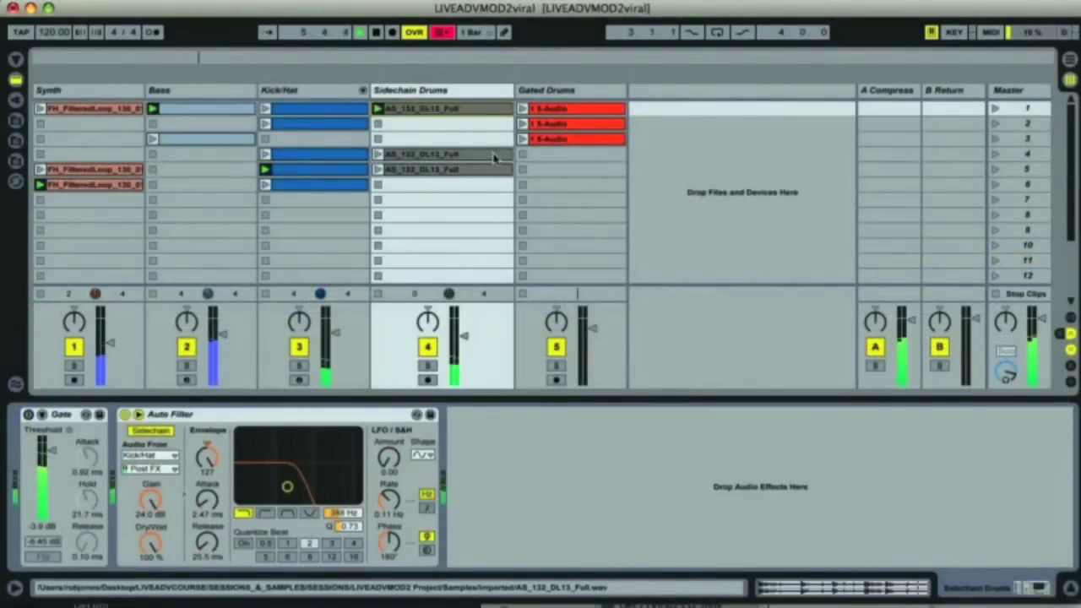
click(523, 123)
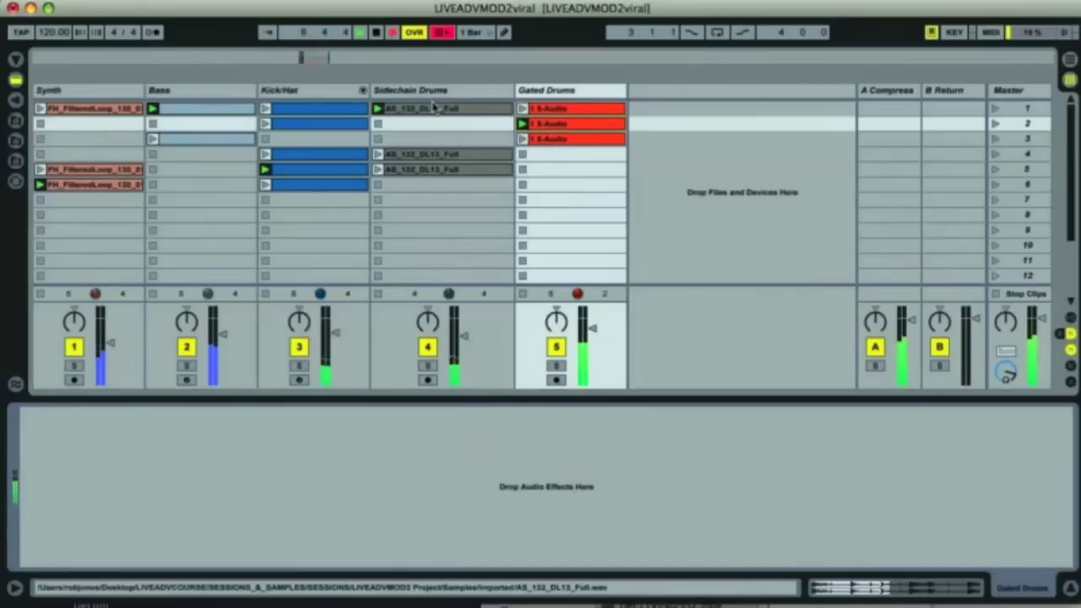
key(Tab)
key(Tab)
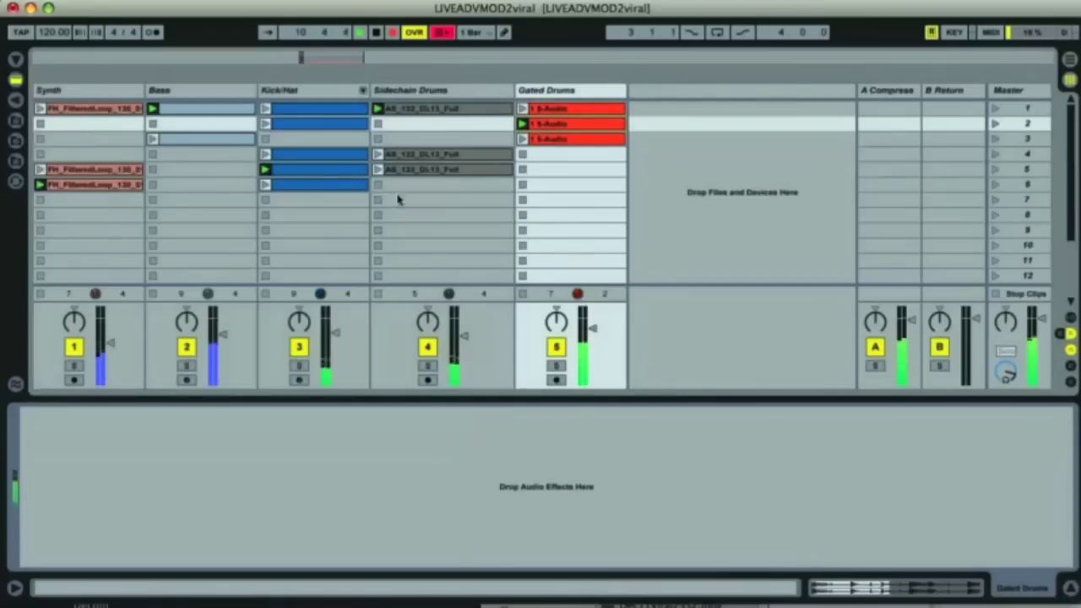
click(994, 155)
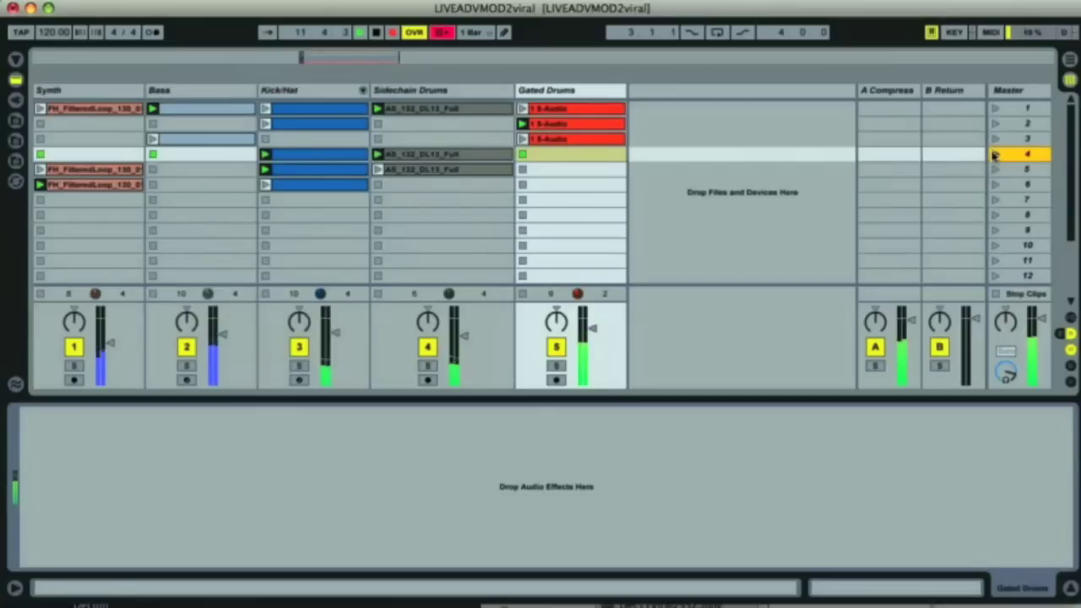
key(Tab)
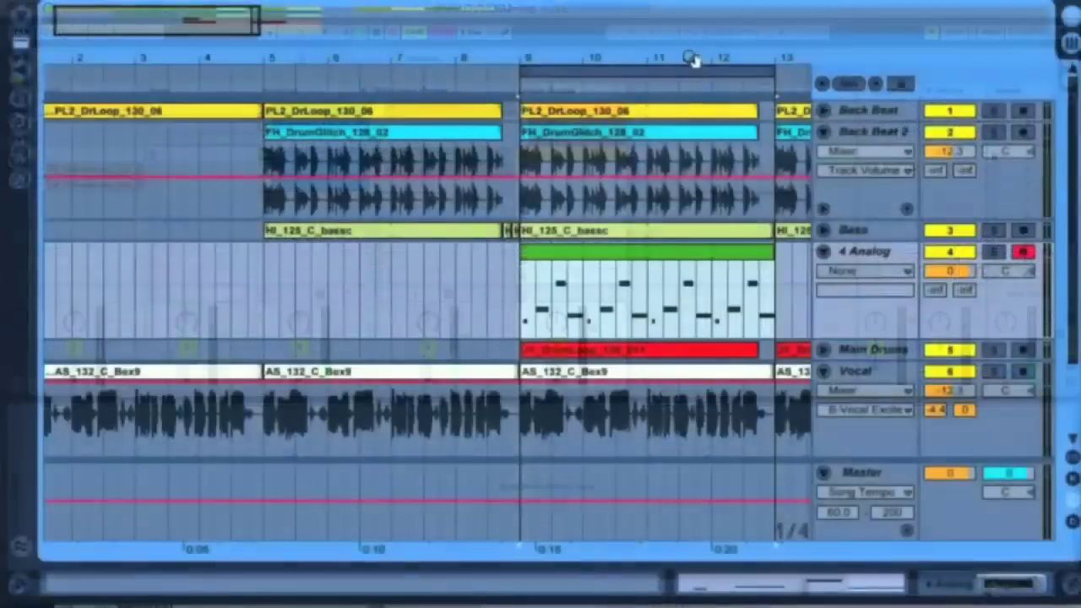
Step: Drop the AS_132_C_Bex9 clip into the Vocal track's second session slot and launch scene 6
scroll(692, 59, right, 5)
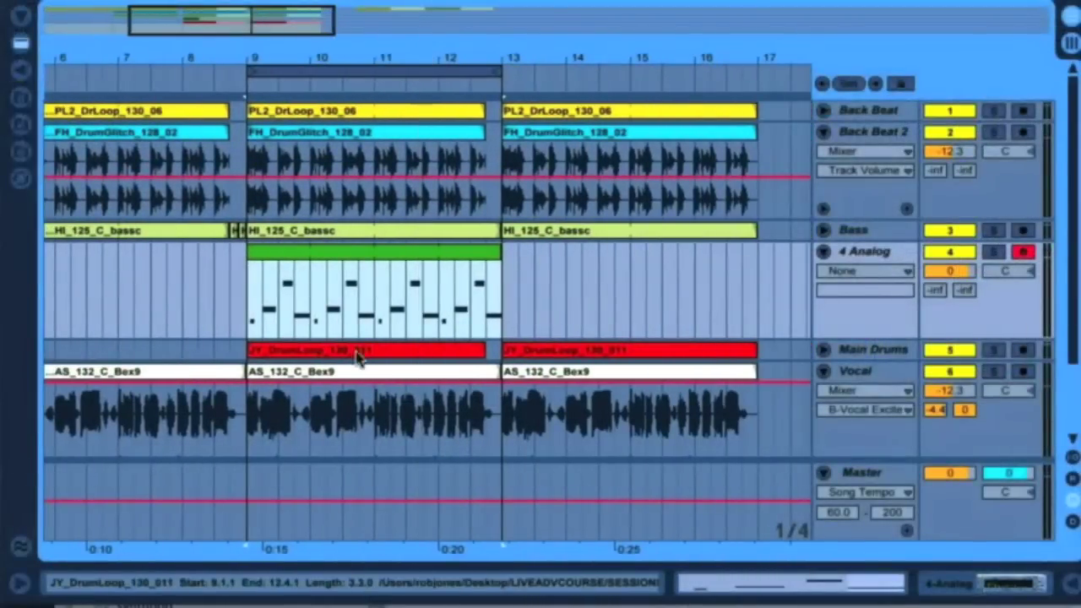
drag(354, 377, 879, 145)
click(1063, 48)
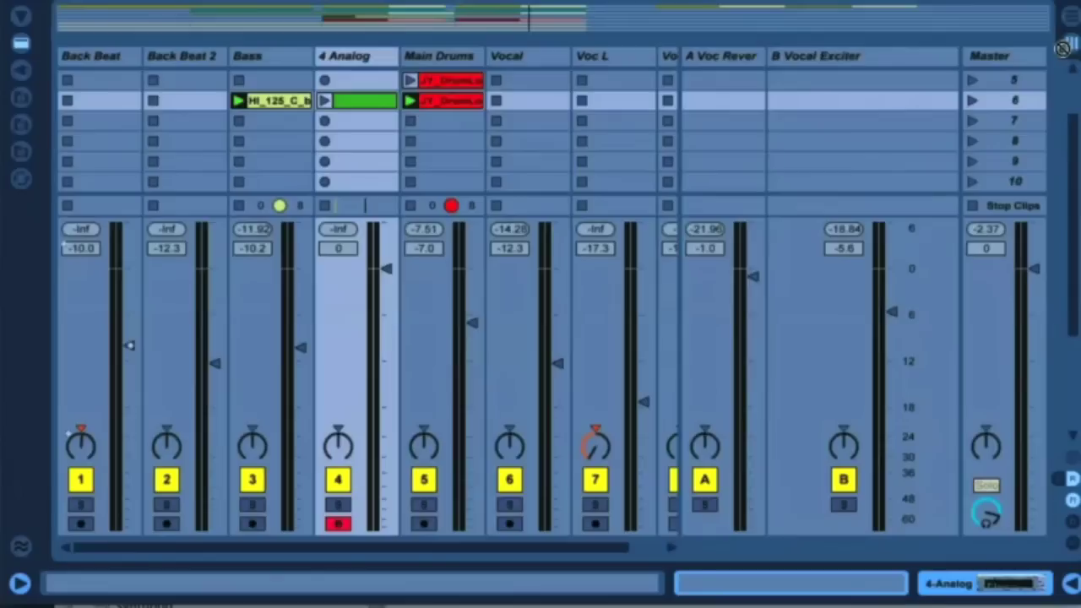
drag(906, 90, 528, 110)
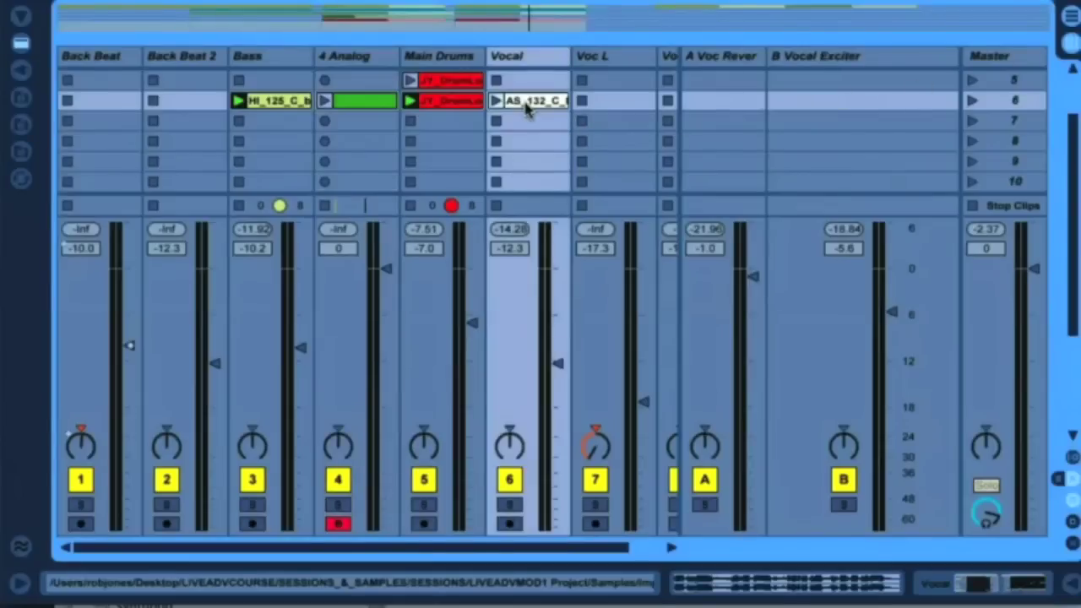
click(973, 102)
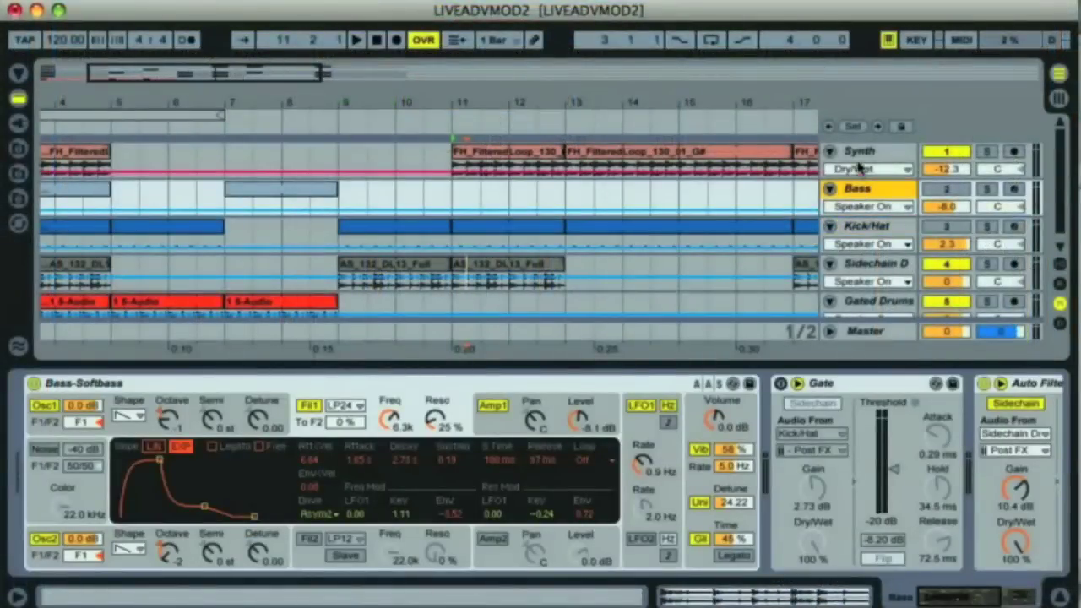
Step: Browse the Synth track's effect chain, then add two volume envelope breakpoints to AS_132_DL13_Full
click(860, 153)
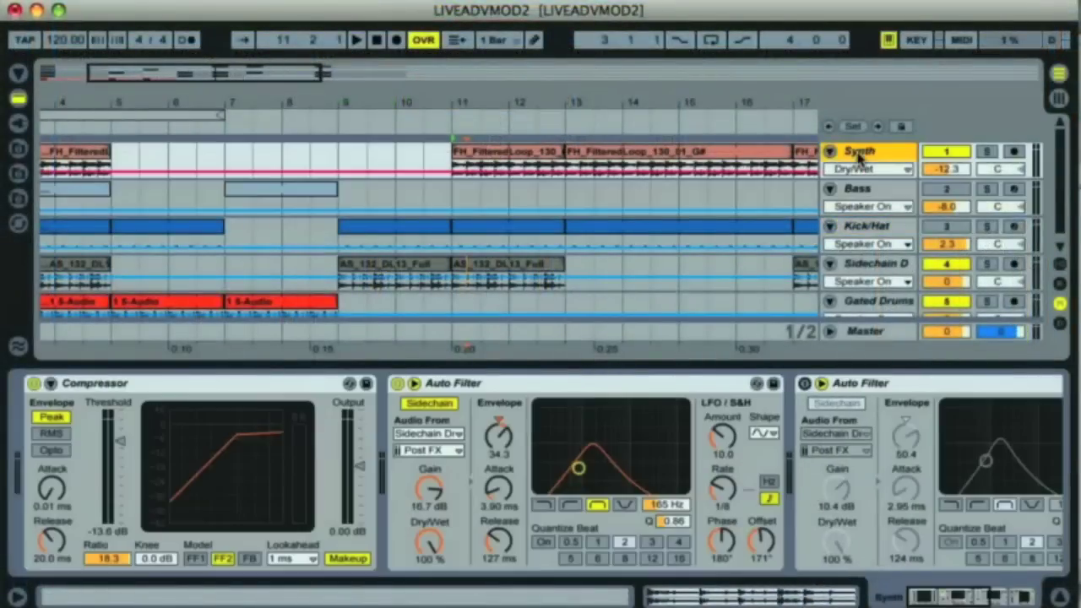
click(970, 598)
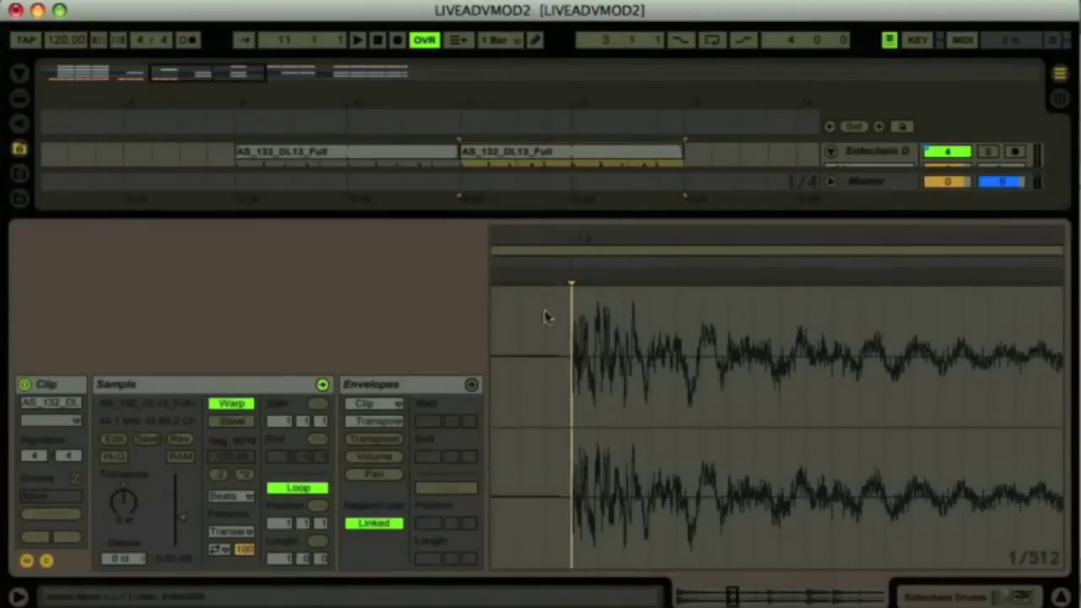
click(380, 456)
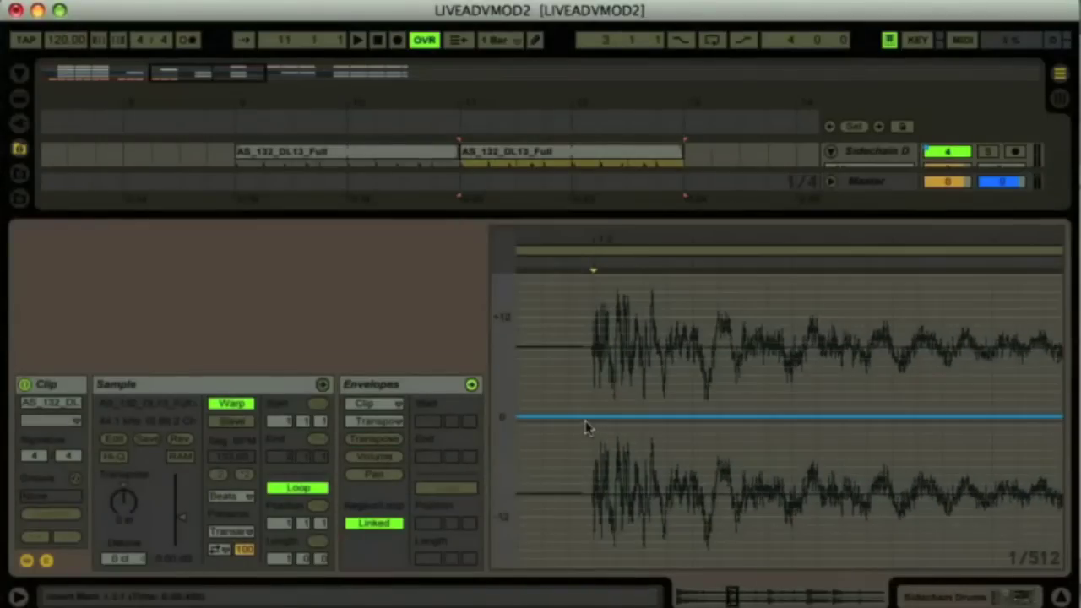
click(587, 418)
click(763, 417)
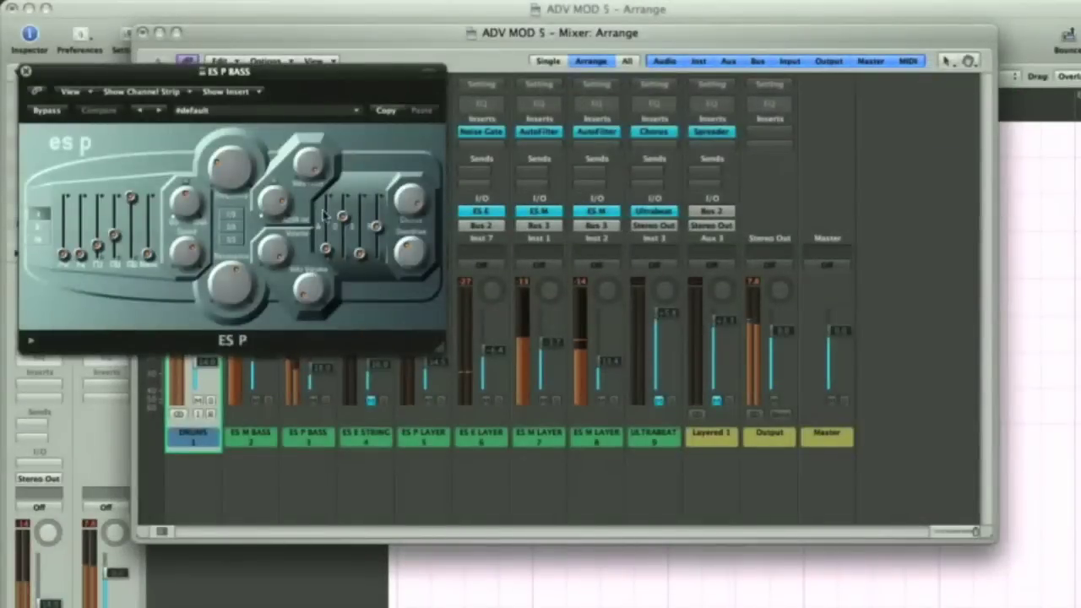
Step: Lower an ES P slider, open ES M, and load EXS24 on the Cello channel
drag(347, 227, 346, 233)
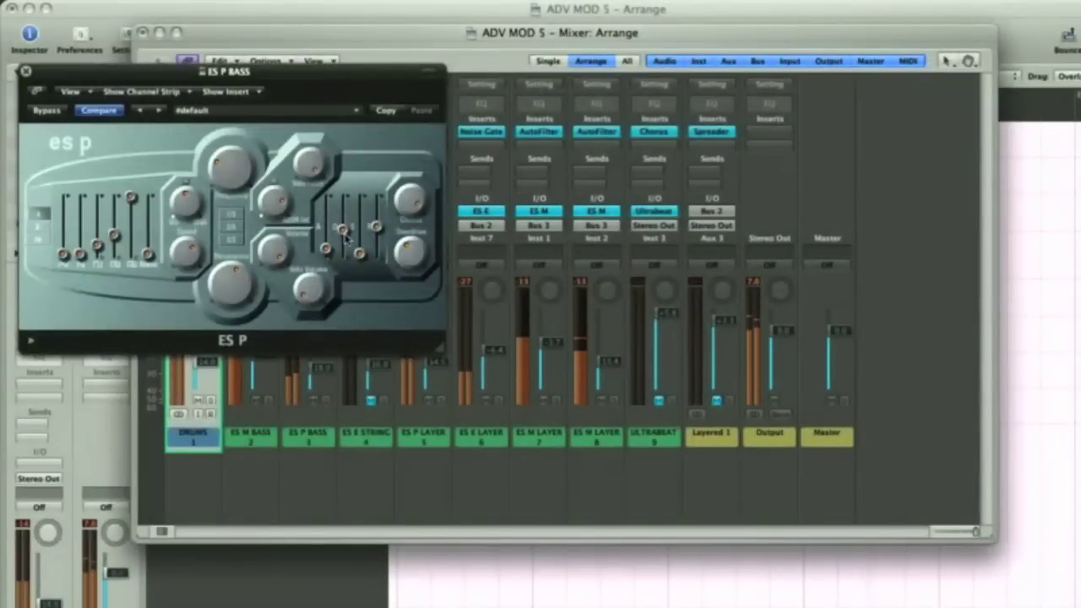
click(599, 212)
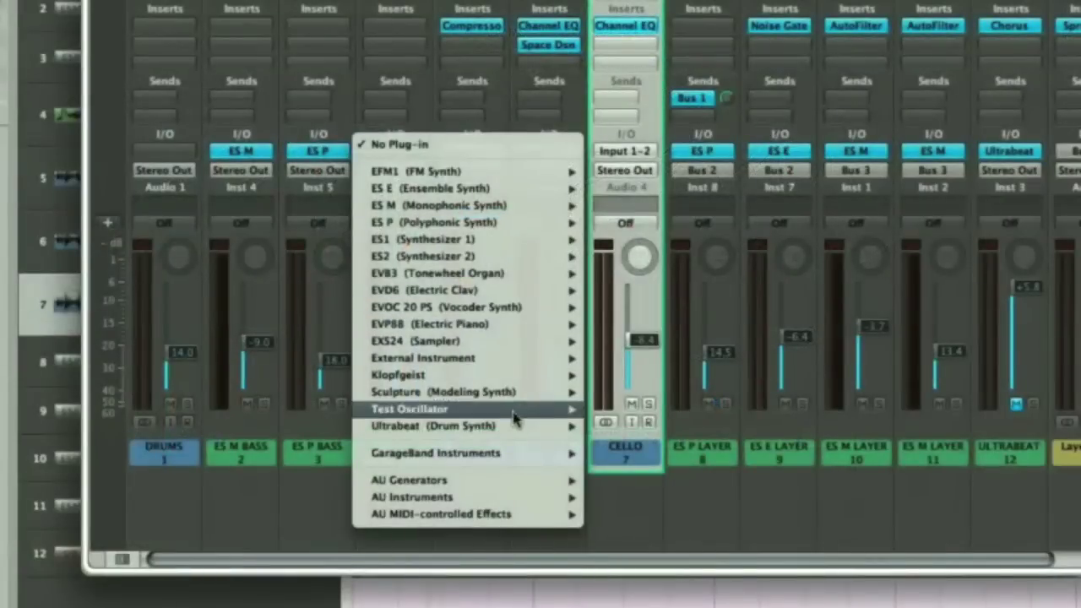
mouse_move(515, 499)
mouse_move(598, 500)
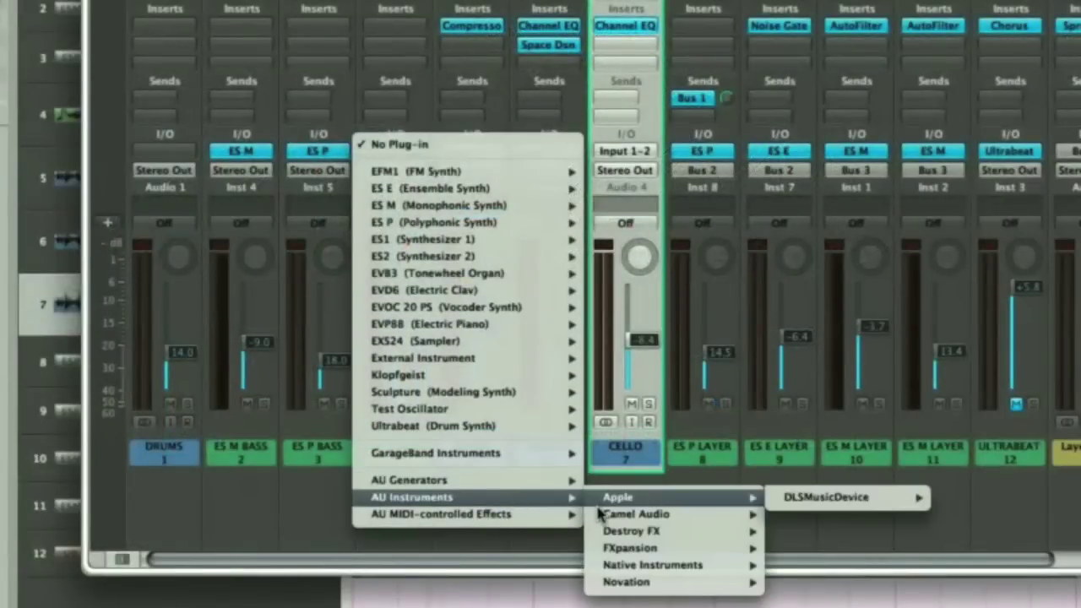
click(433, 342)
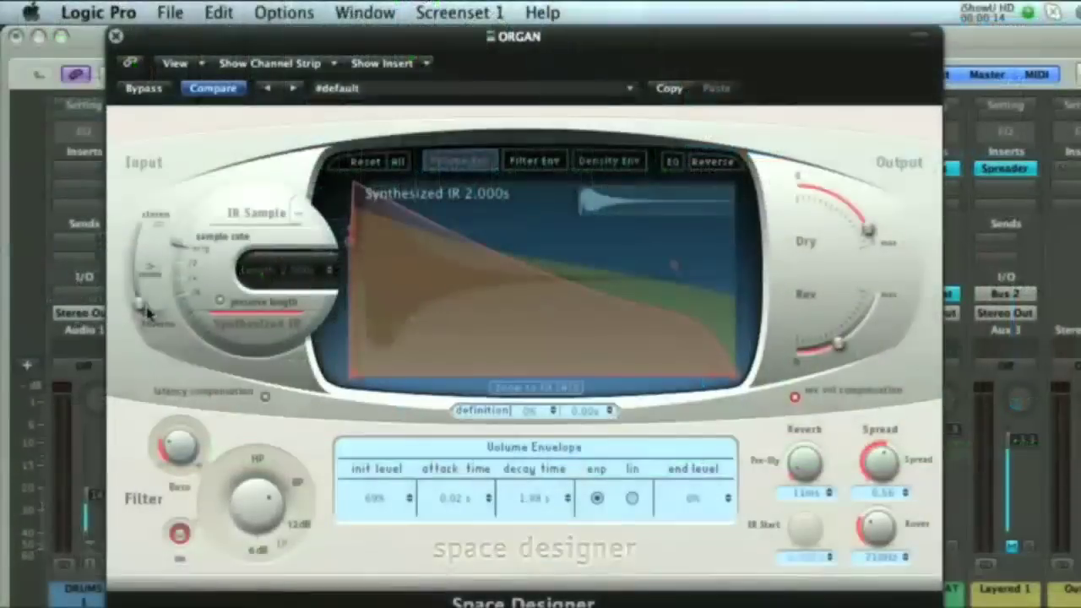
Step: Adjust the organ's Space Designer Input and Filter settings, then undo the changes
drag(142, 280, 143, 274)
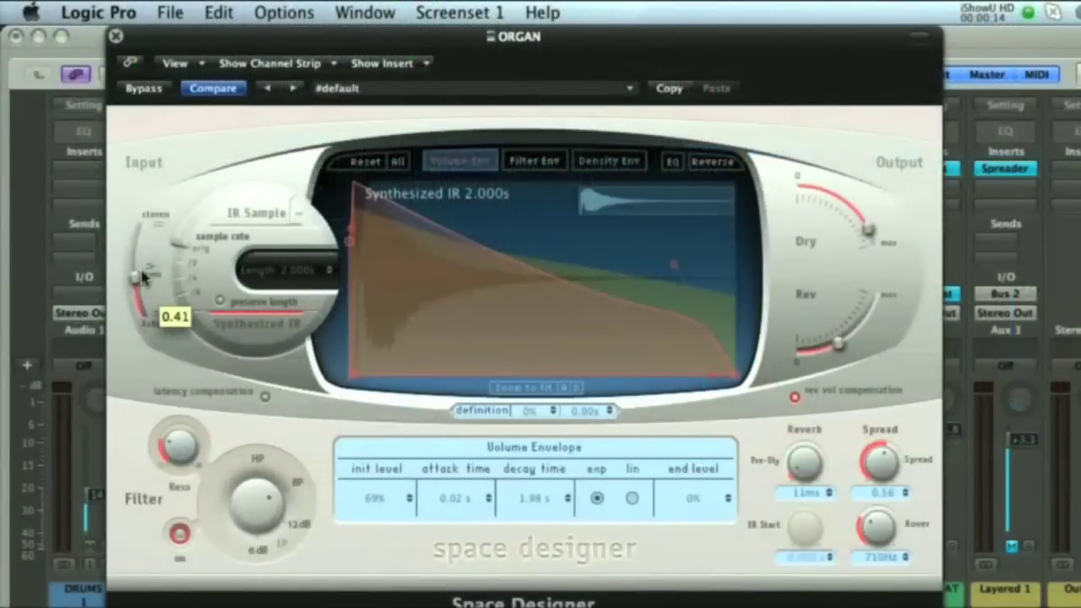
drag(180, 450, 179, 365)
click(219, 14)
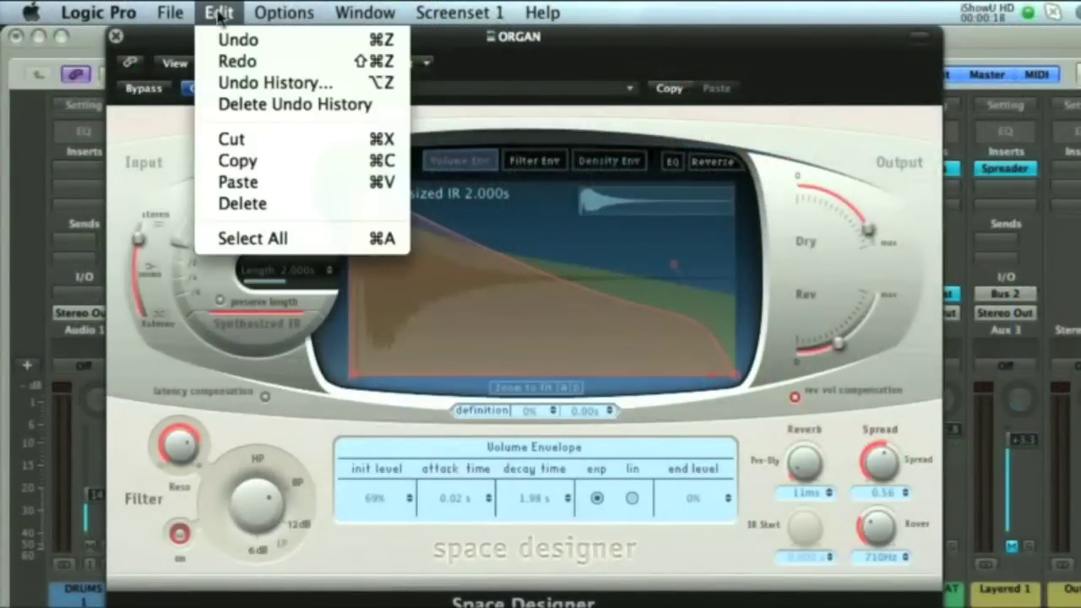
click(287, 43)
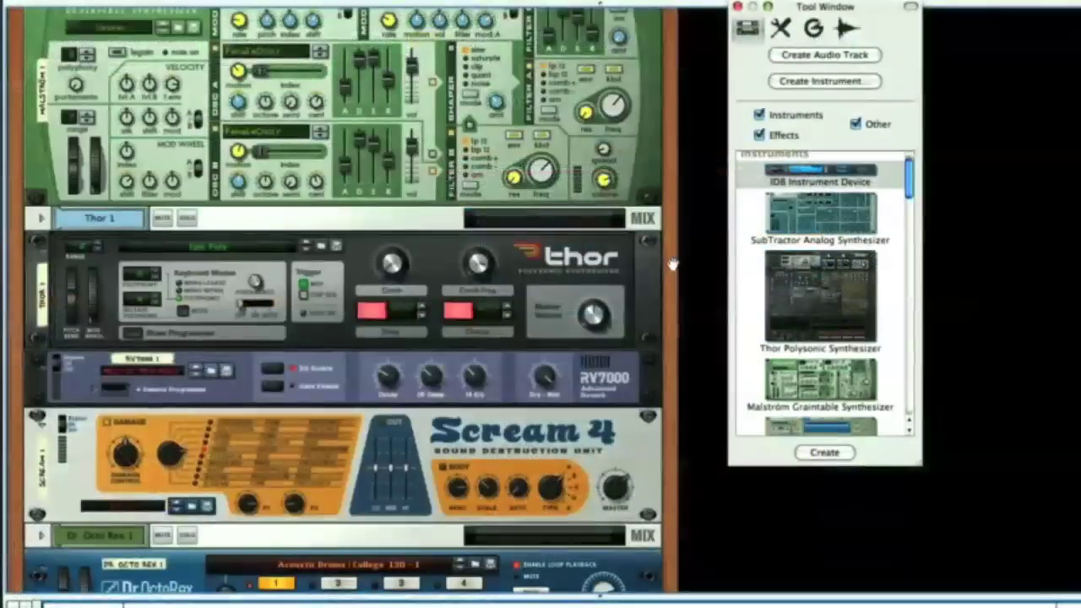
Step: Scroll the rack down to Dr.OctoRex and ID8, and adjust the drum compressor ratio
scroll(674, 124, down, 5)
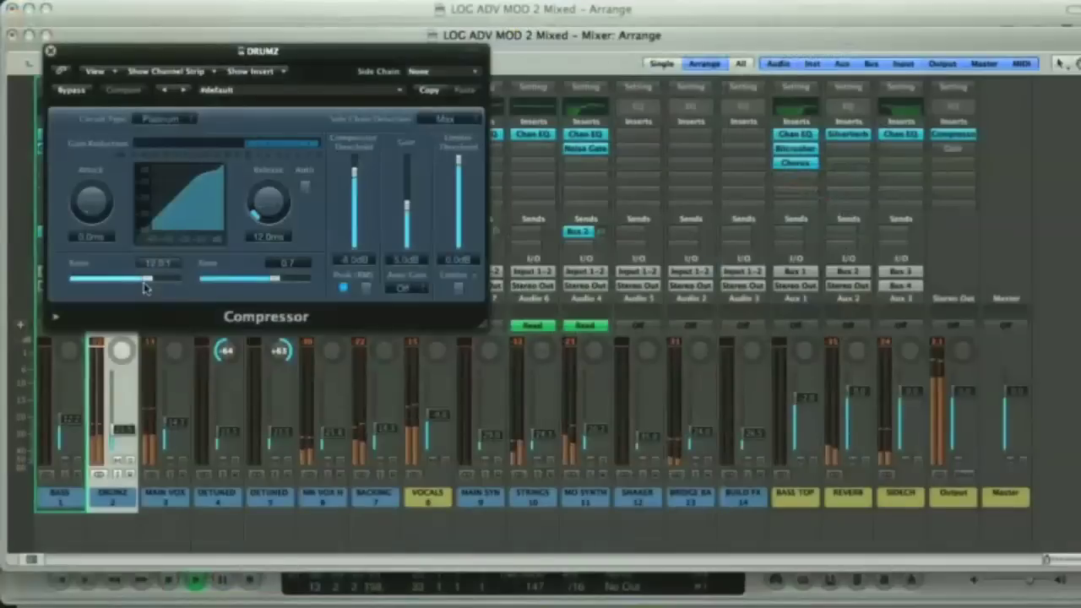
mouse_move(143, 282)
mouse_down()
mouse_move(166, 286)
mouse_move(150, 283)
mouse_up()
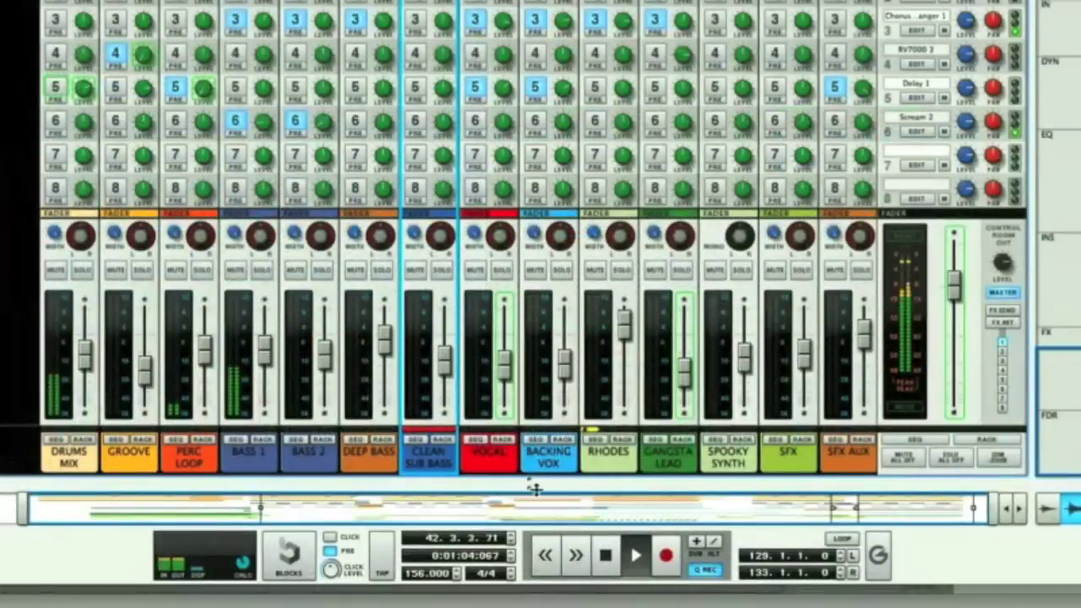
Step: Enlarge the track lanes, show the mixer, and lower a sampler modulation amount
drag(535, 488, 547, 4)
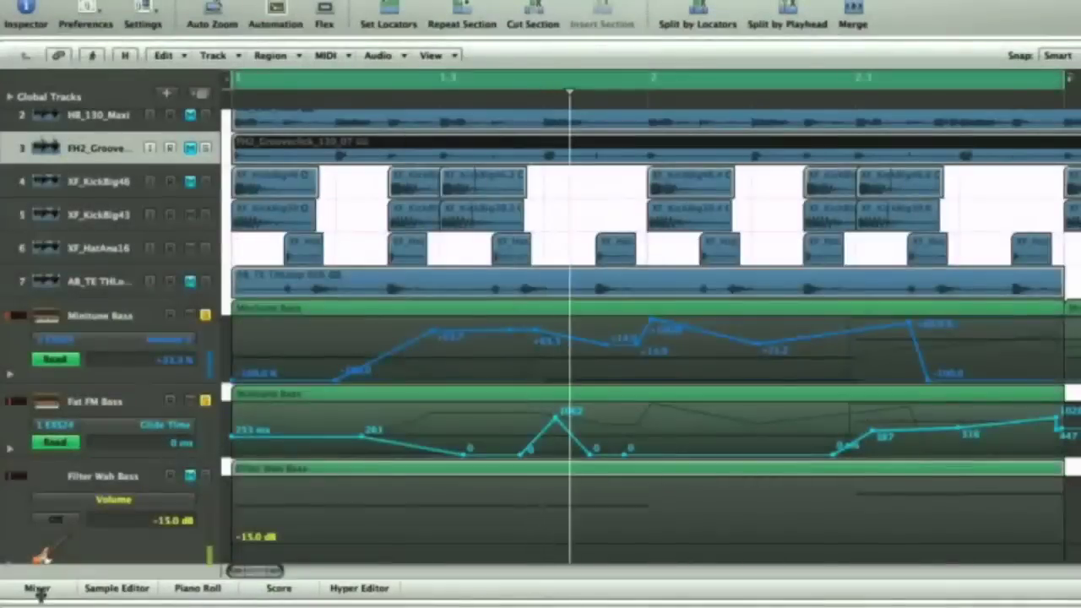
click(37, 588)
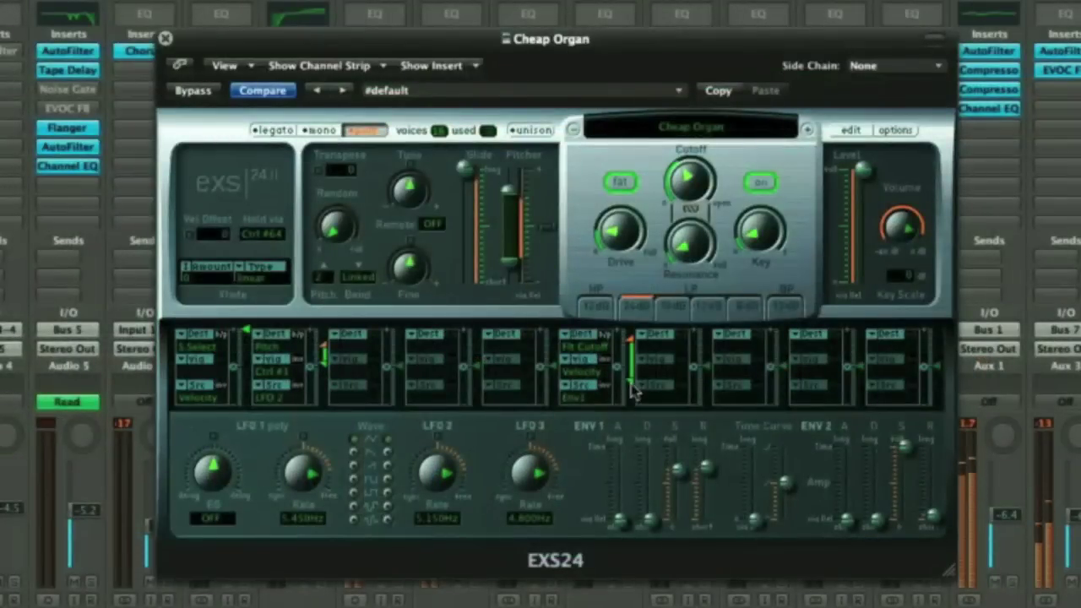
click(632, 390)
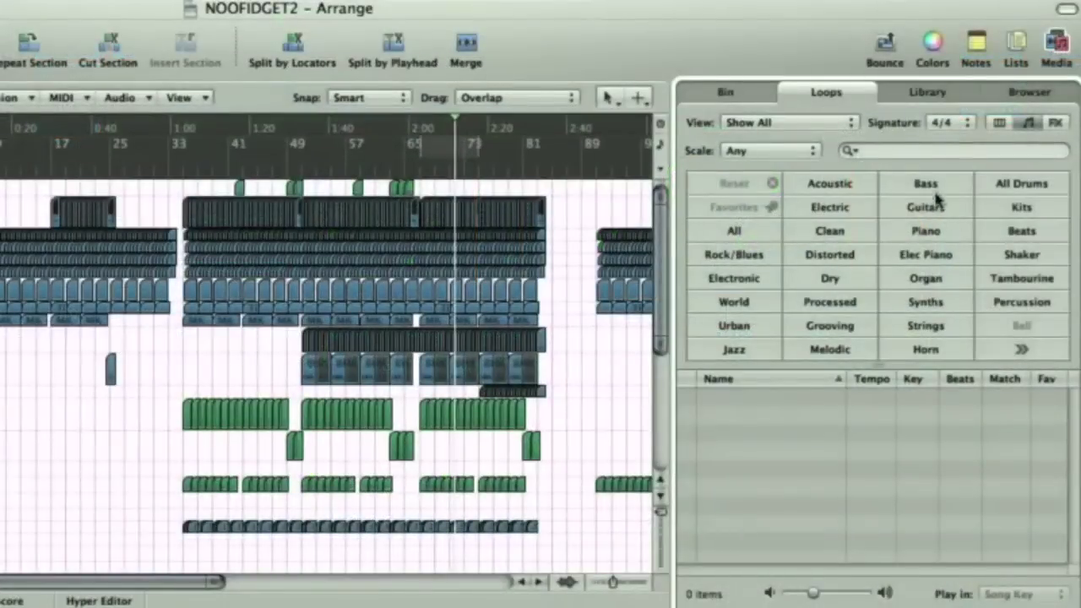
Step: Add the Edgy Rock Bass 03 loop from Bass > Distorted to the arrangement
click(929, 184)
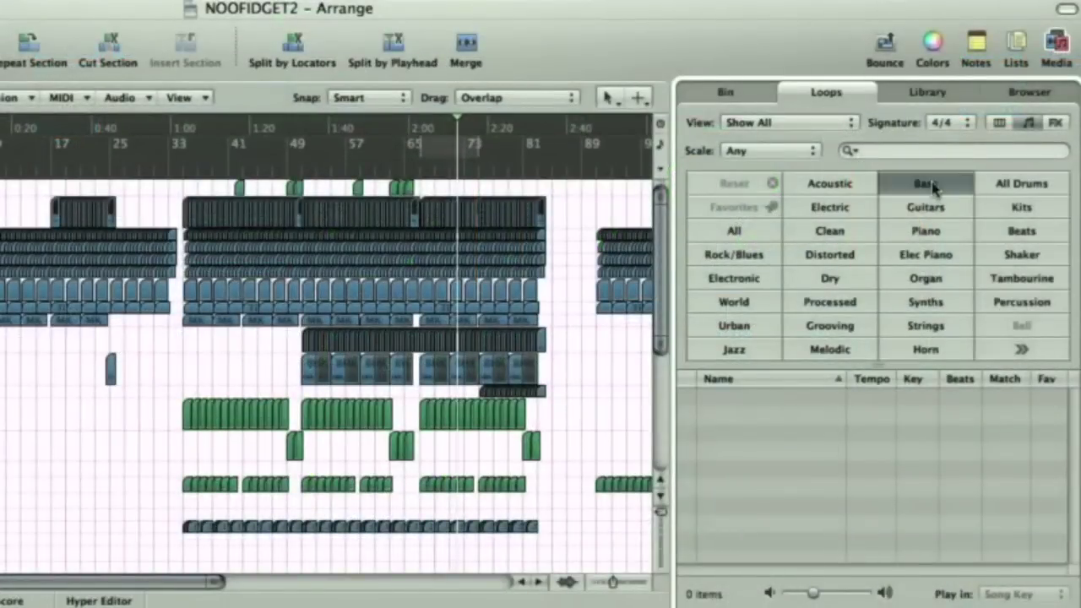
click(848, 258)
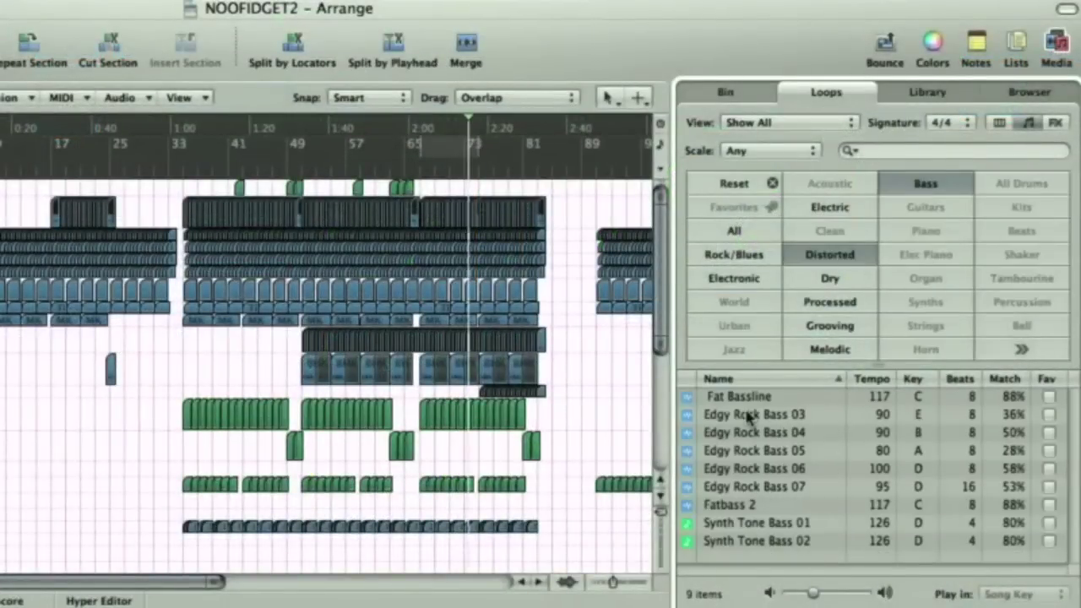
drag(748, 414, 610, 414)
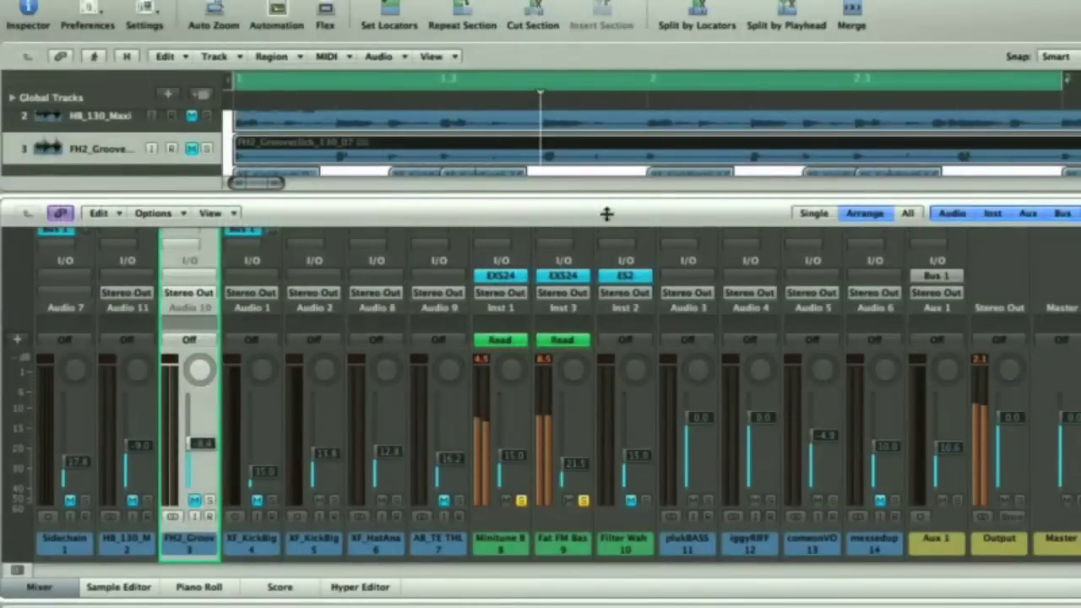
Step: Raise the Glide Time automation peak to 1572 ms and show the environment's mixer layer
drag(605, 212, 557, 581)
drag(556, 416, 556, 413)
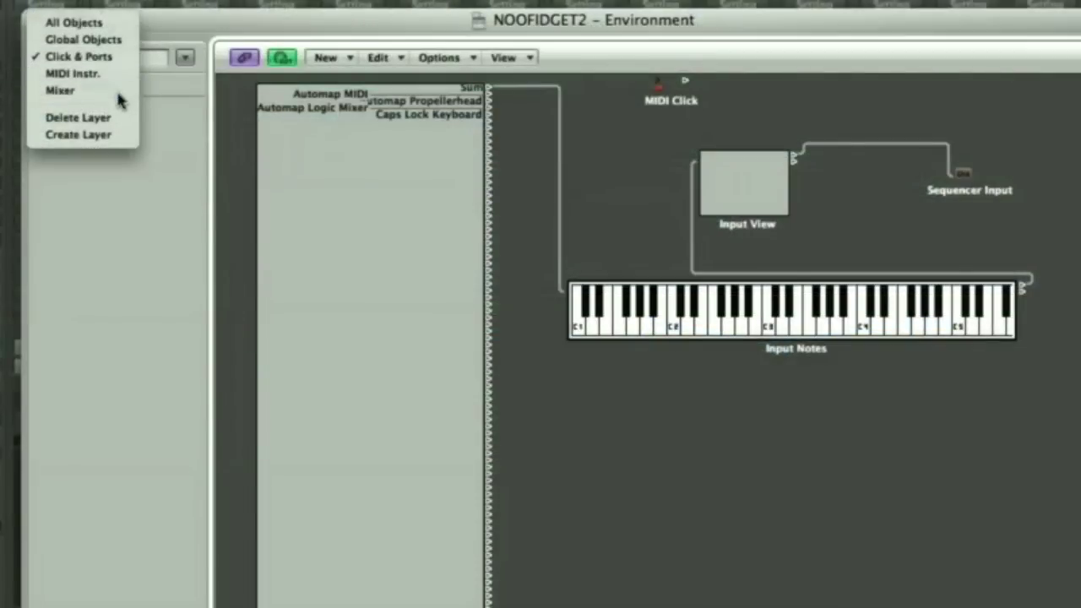
click(118, 95)
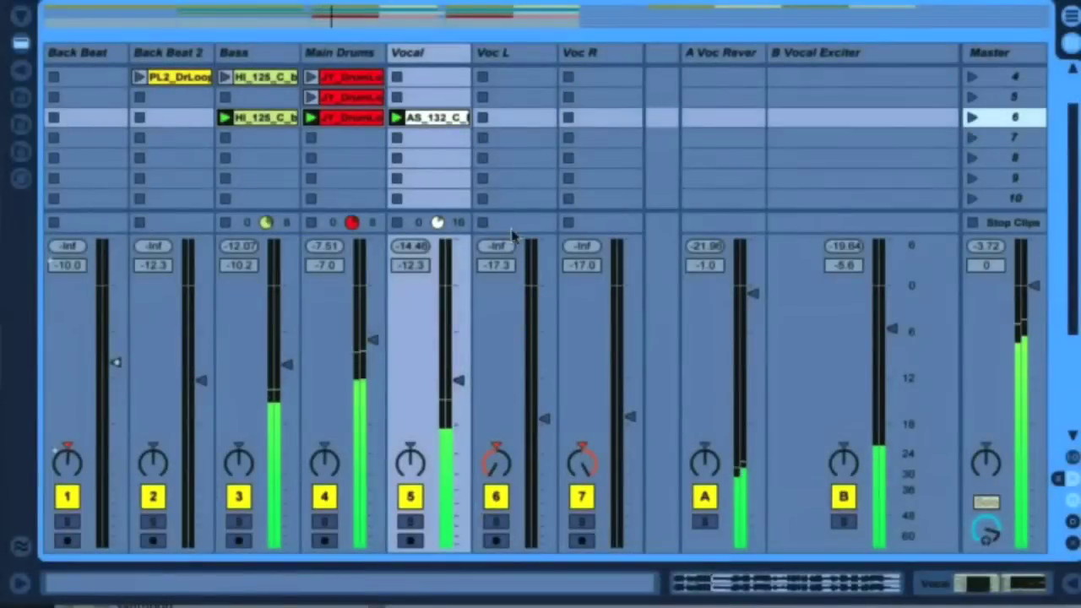
Step: Zoom into the Vocal clip's waveform, then add Lead-Bilg Saw as a new rack chain
double_click(445, 122)
drag(563, 203, 828, 198)
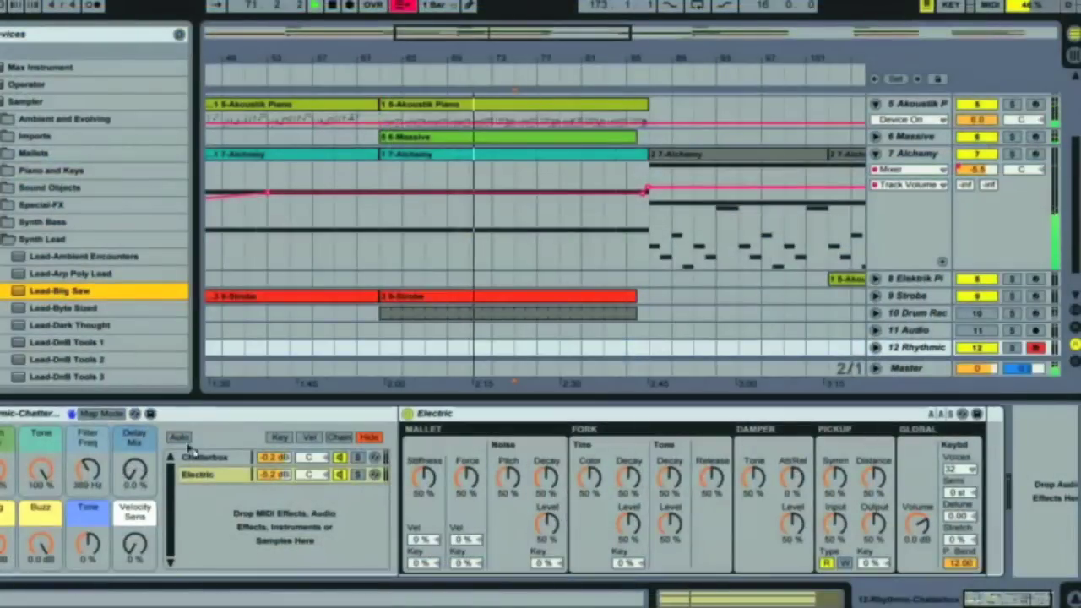
drag(206, 507, 204, 504)
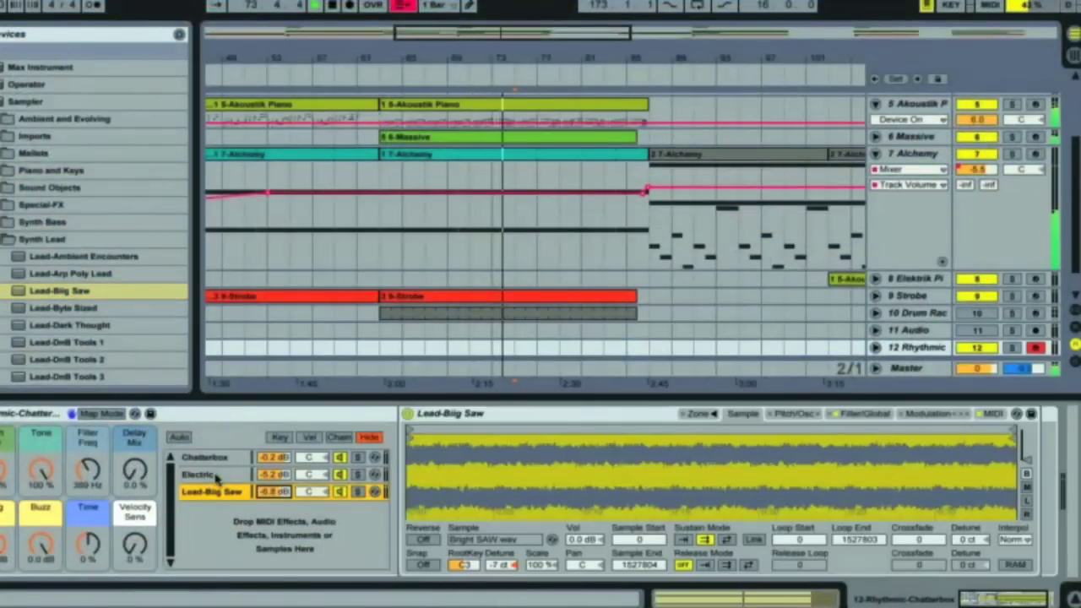
Step: Inspect the Electric, Chatterbox and Filter Delay chains and raise the Snare-606 send from -inf
click(203, 475)
click(205, 457)
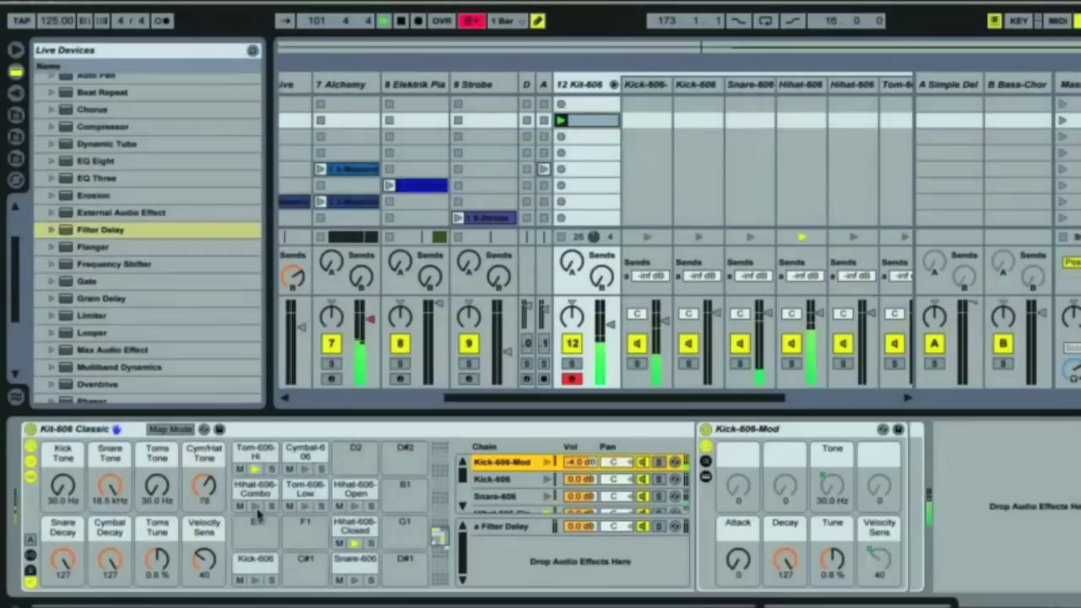
click(506, 526)
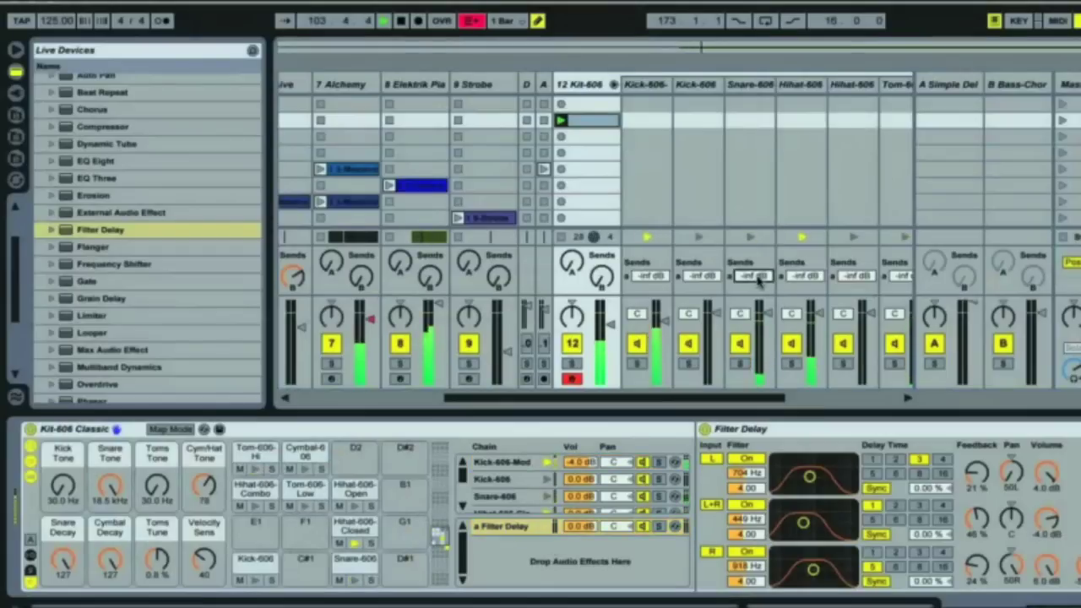
drag(754, 281, 758, 279)
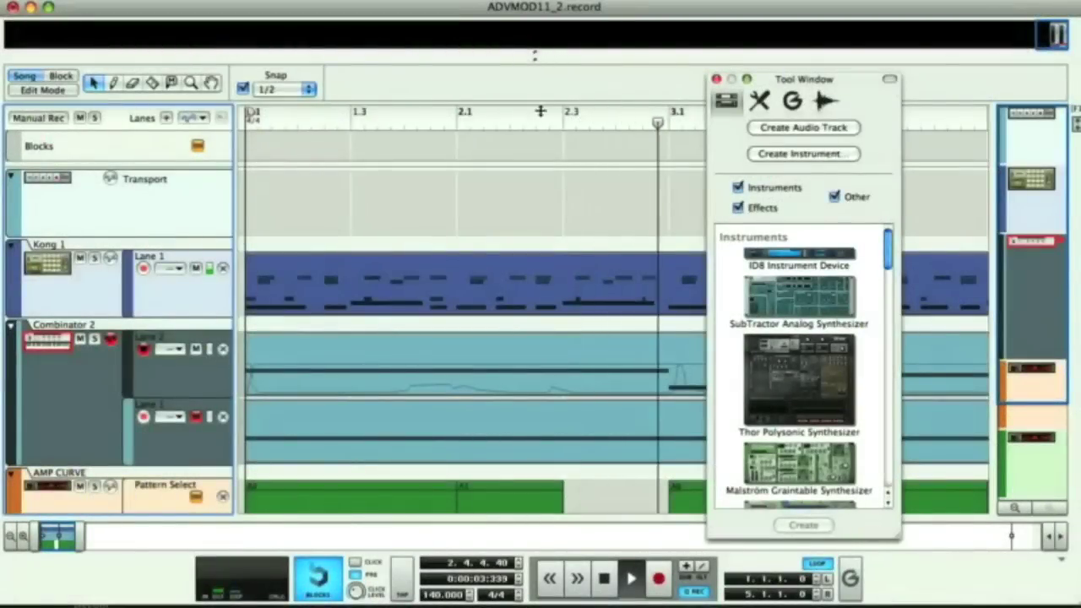
drag(534, 56, 556, 517)
Step: Unfold the folded micromix device and solo the Drums Mix channel in the main mixer
scroll(674, 449, down, 10)
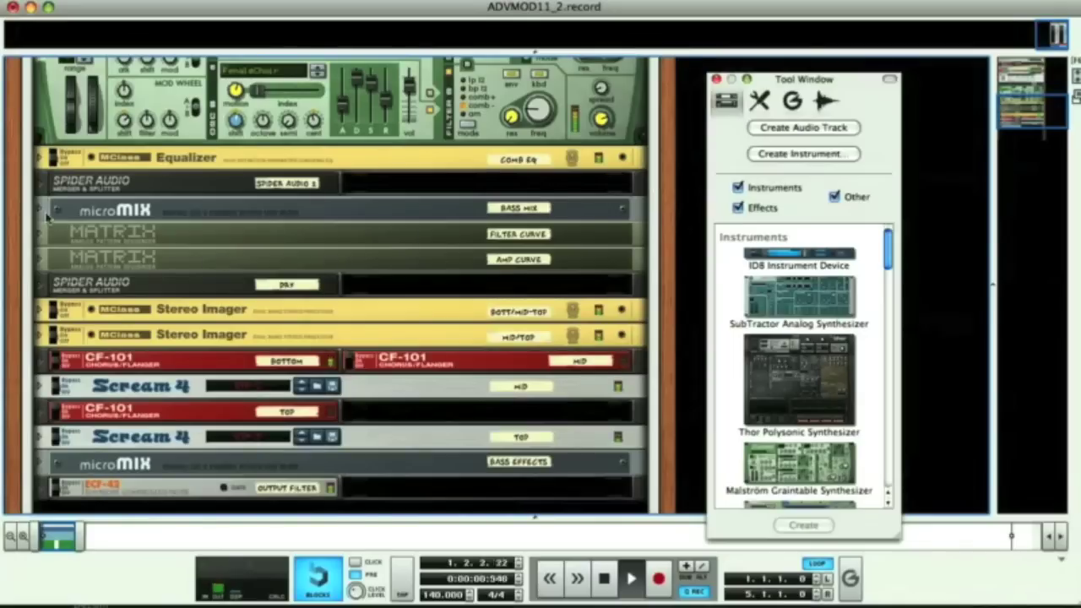
click(41, 211)
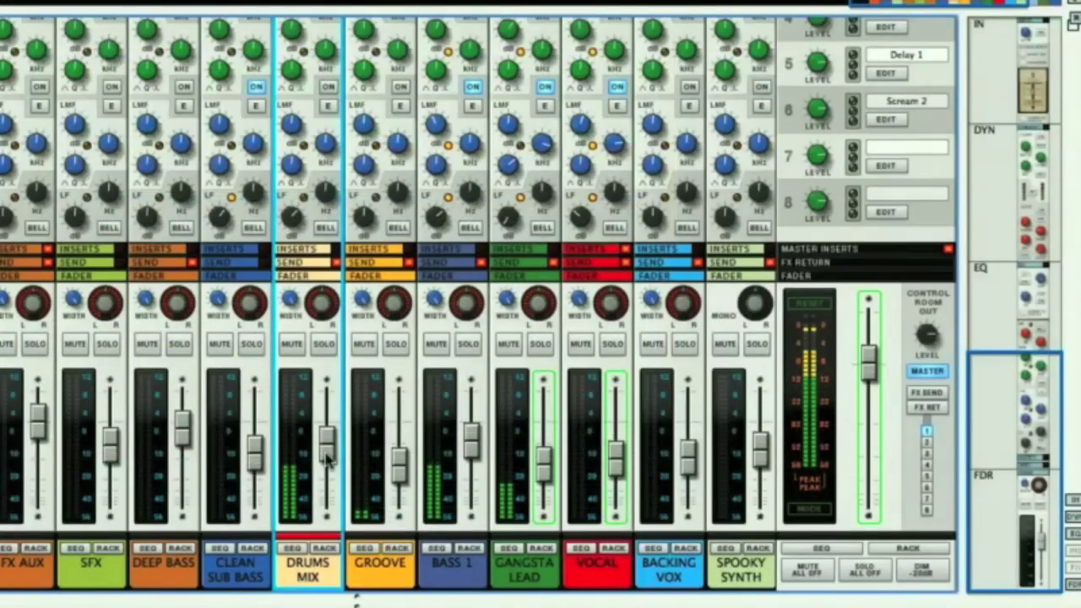
click(324, 344)
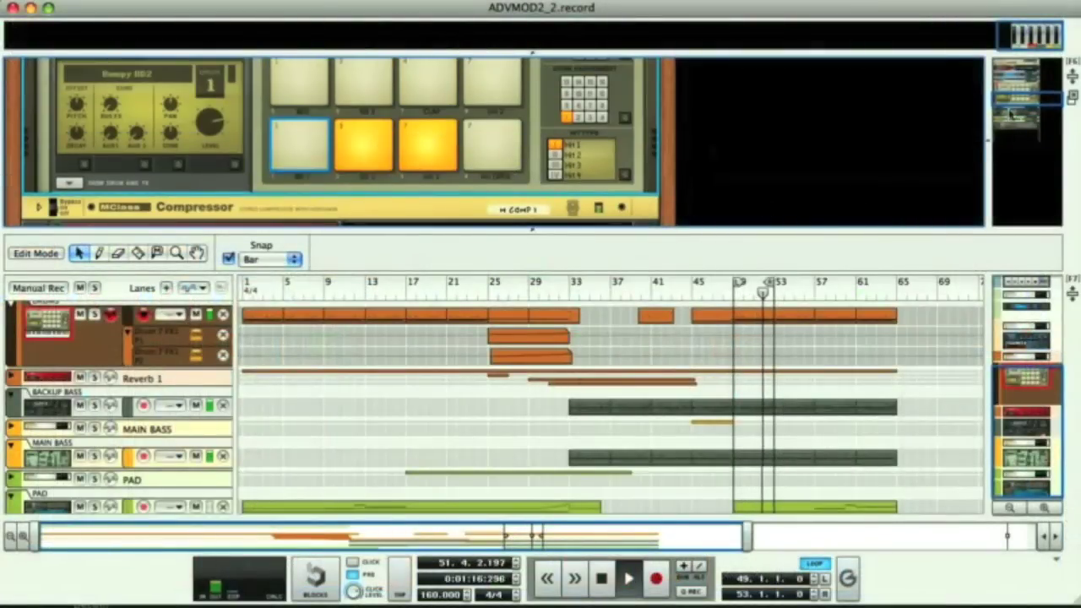
drag(1011, 112, 1018, 125)
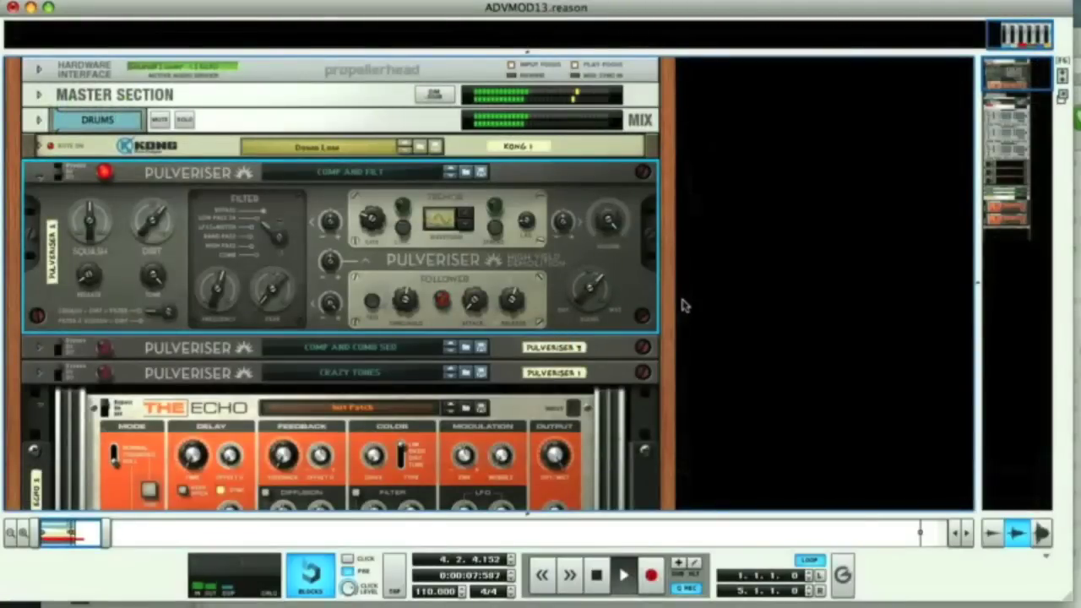
scroll(665, 312, down, 10)
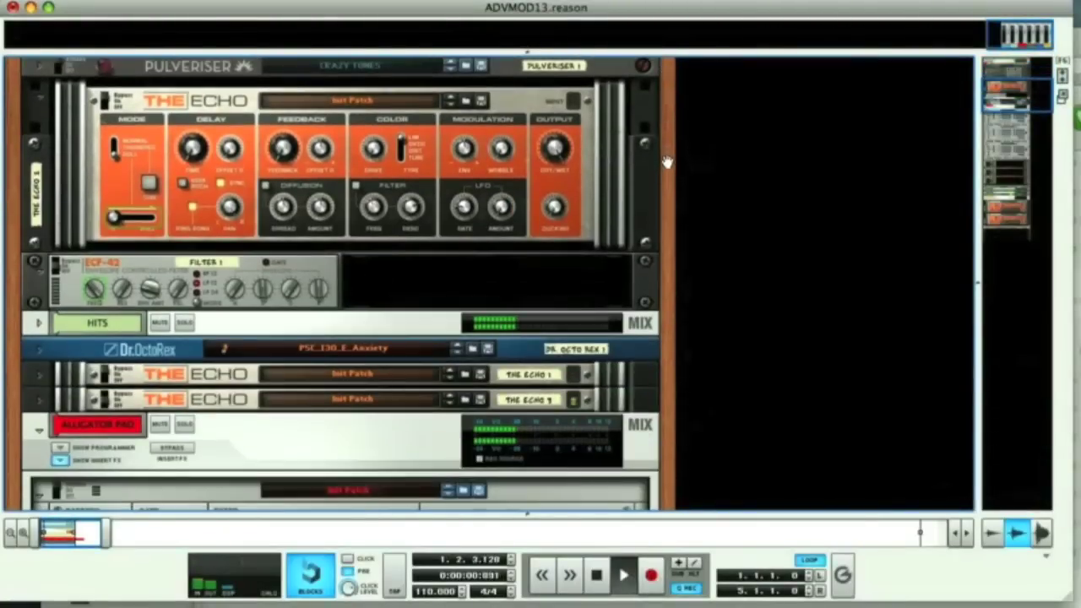
scroll(673, 169, down, 4)
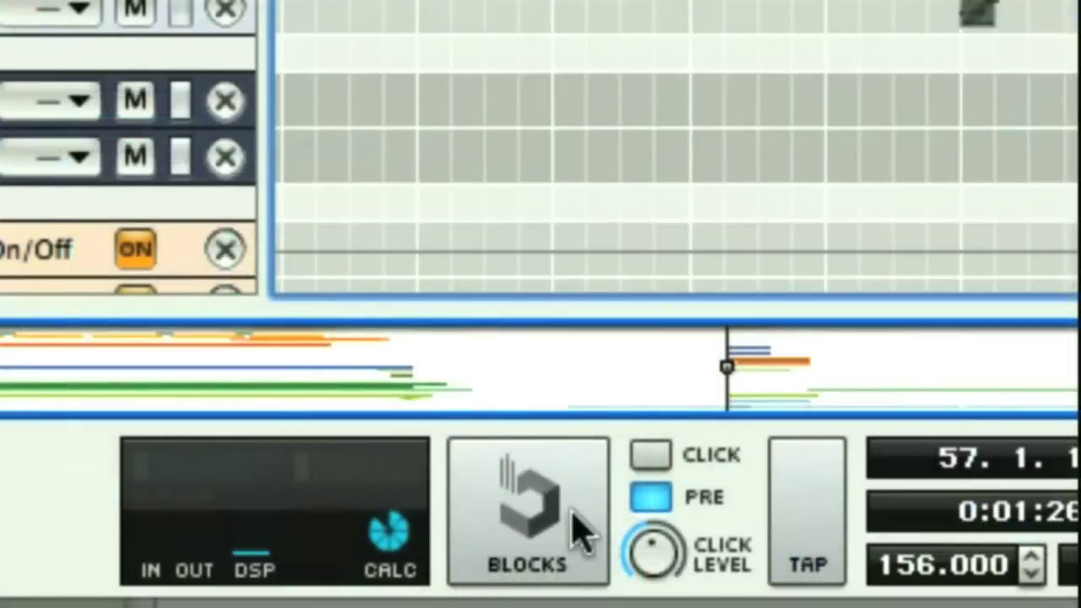
Step: Switch the sequencer to Blocks mode and copy Block 1 to bar 81
click(564, 528)
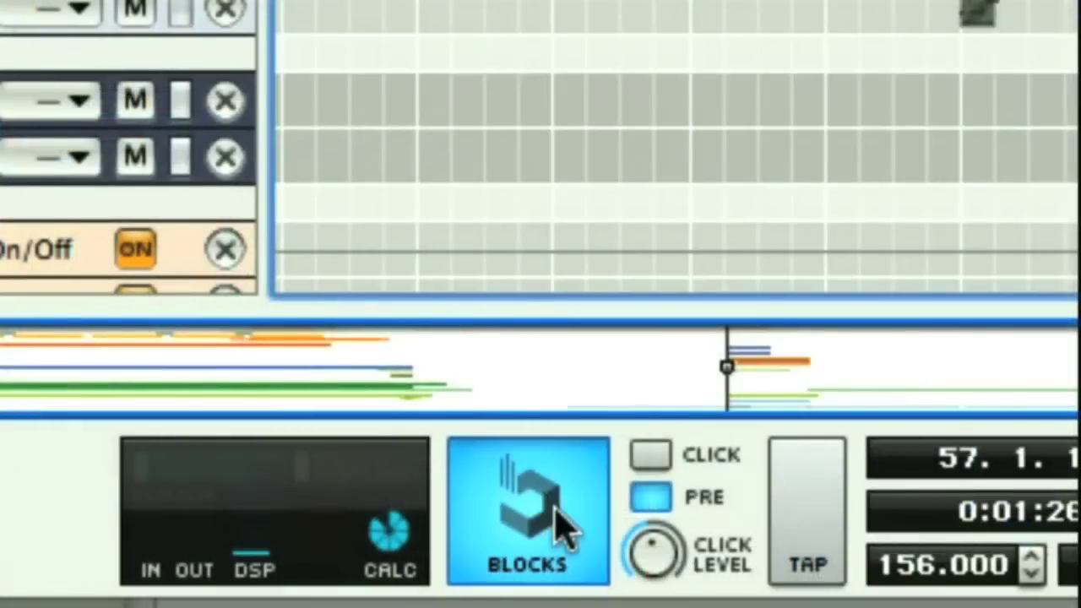
drag(723, 123, 841, 127)
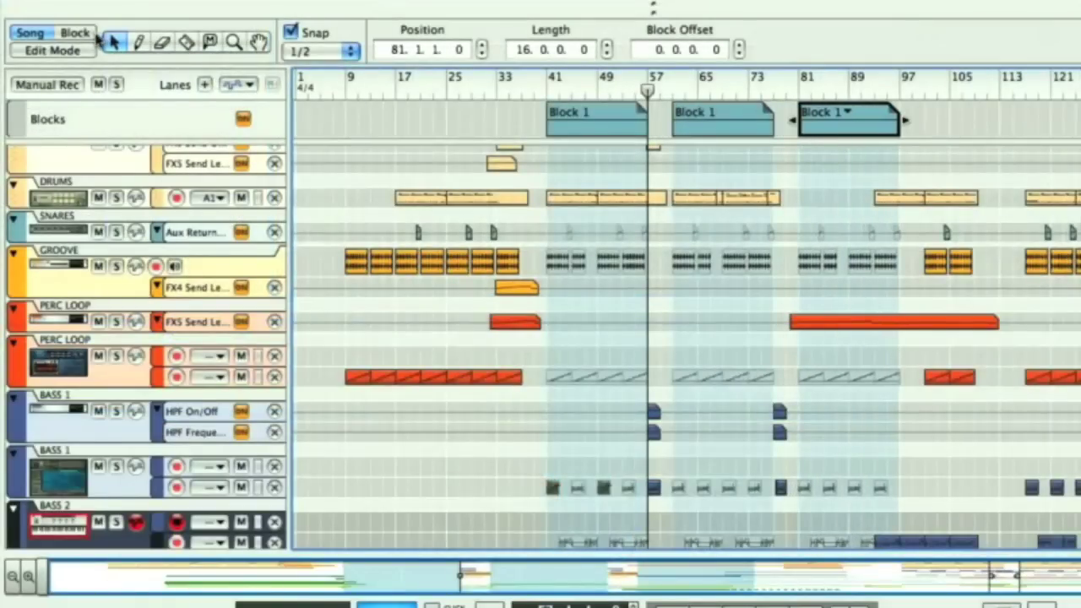